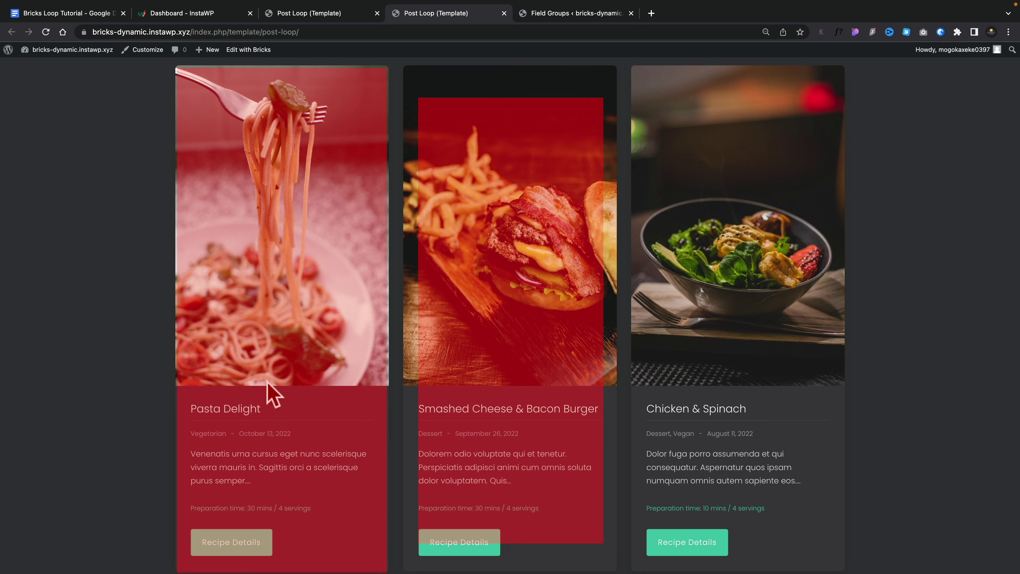
scroll(261, 426, "down", 10)
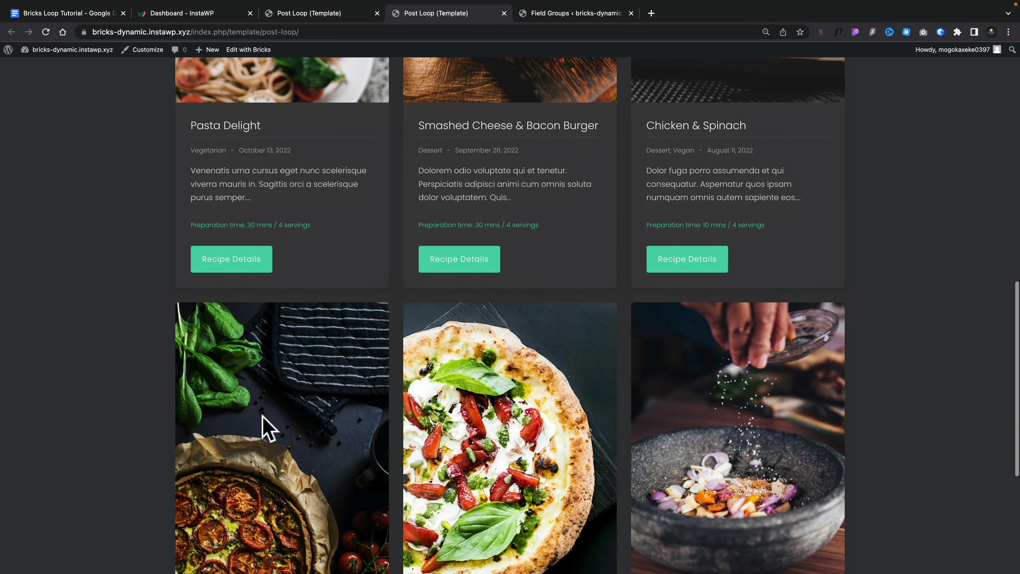
scroll(266, 425, "up", 11)
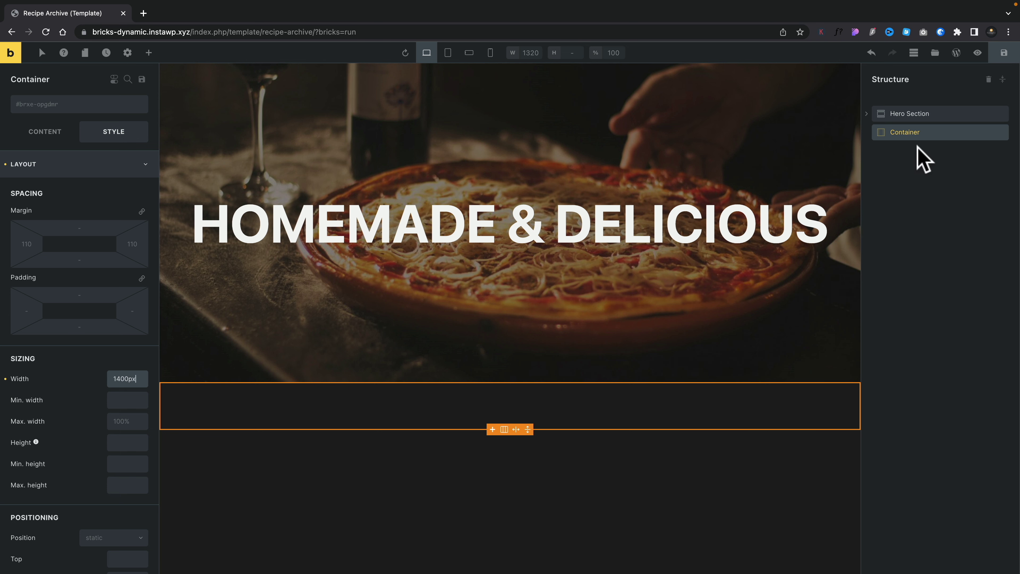
Step: Add a Div element inside the empty Container below the Hero Section
left_click(923, 135)
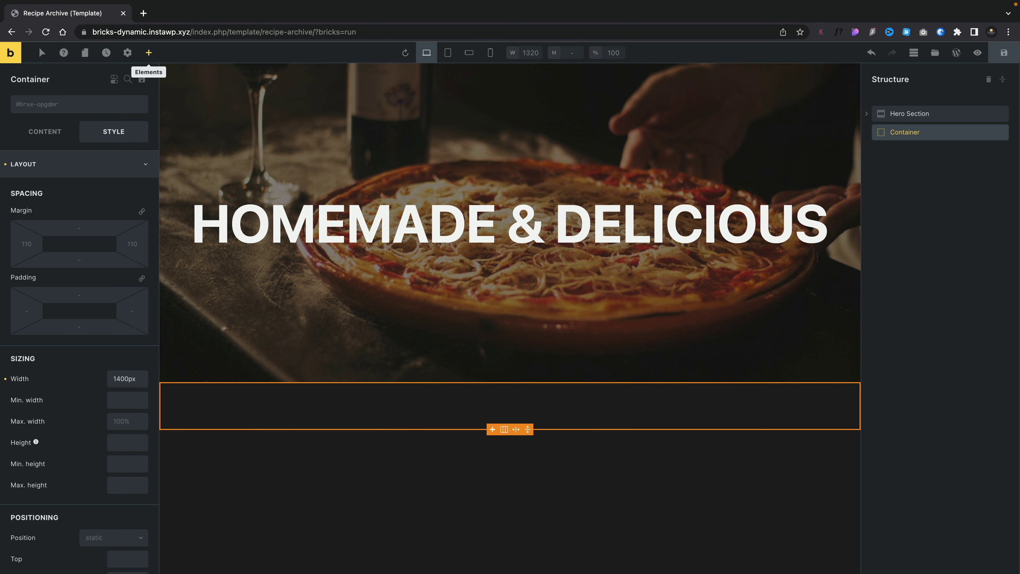
left_click(149, 53)
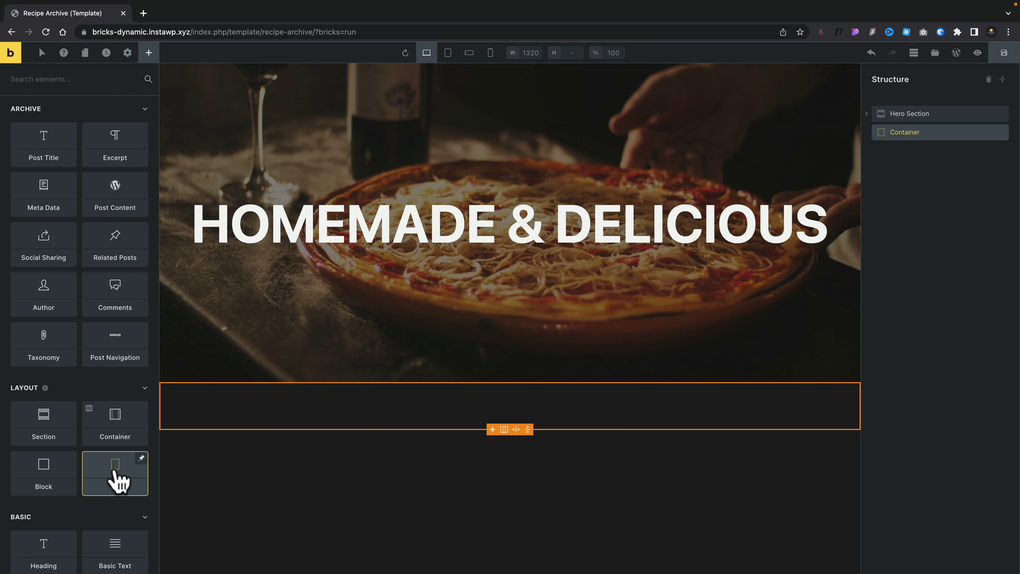
left_click_drag(117, 480, 938, 135)
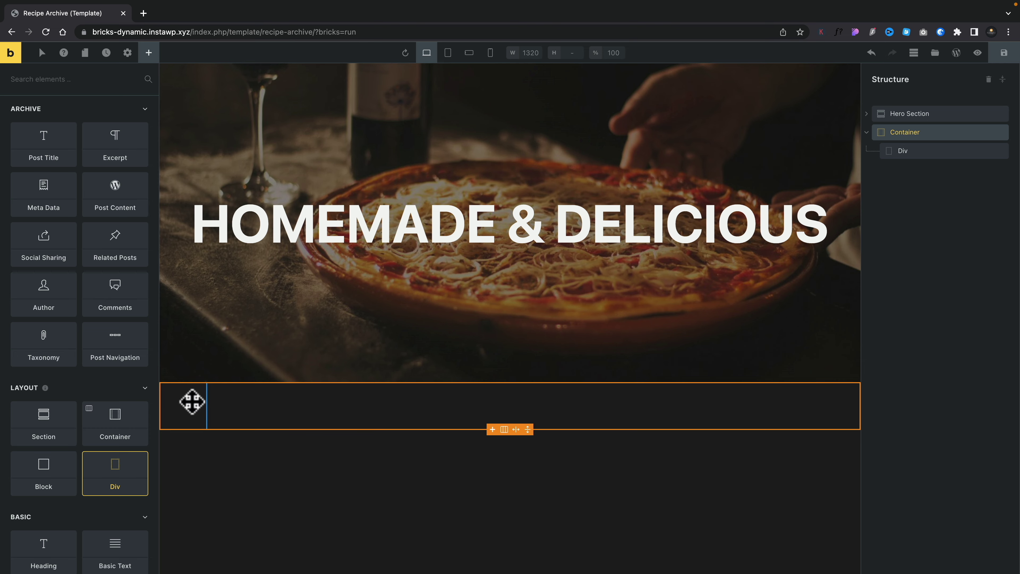
Step: Add an Image element inside the new Div
left_click_drag(192, 402, 192, 401)
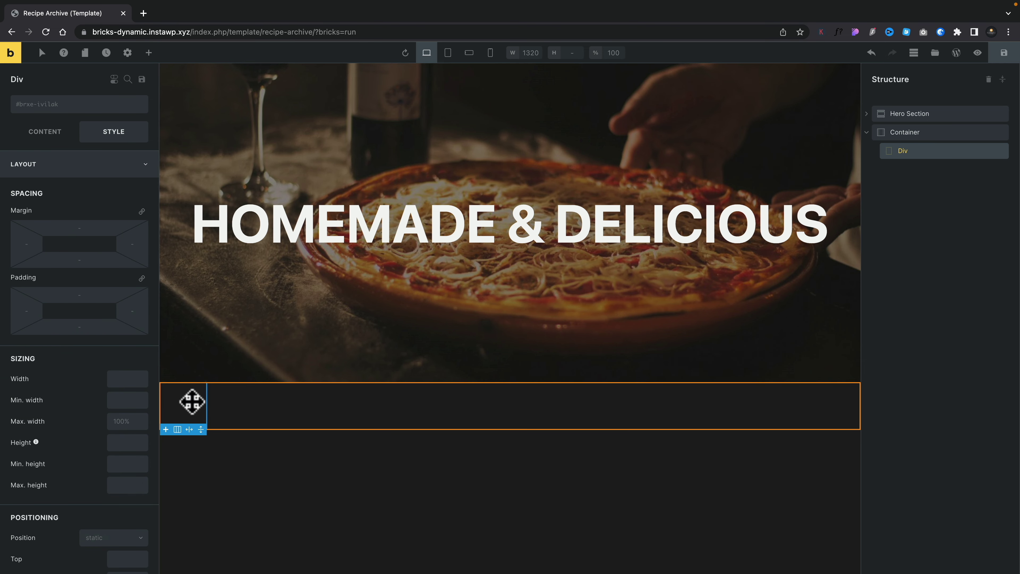
left_click(149, 53)
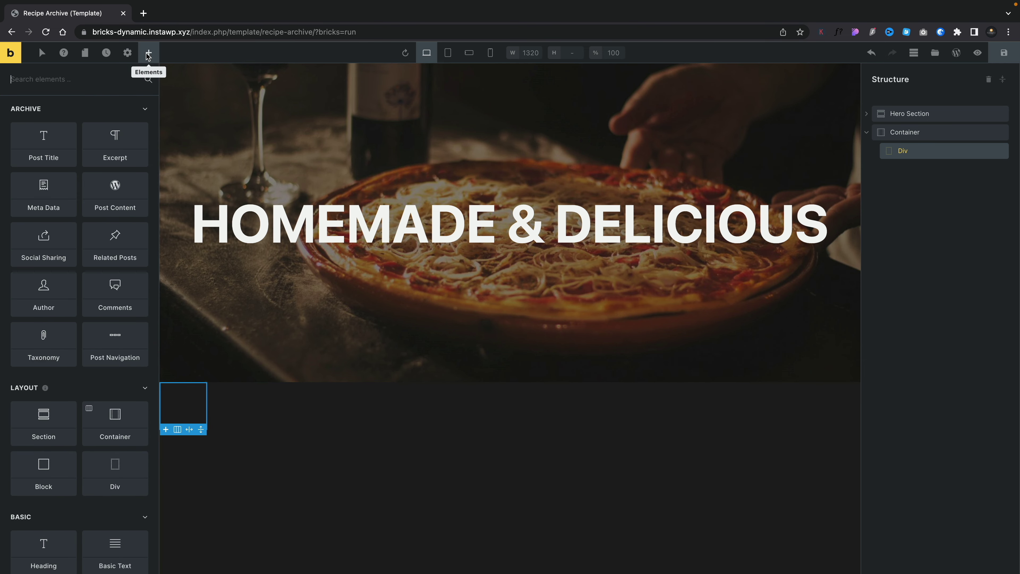
scroll(105, 464, "down", 5)
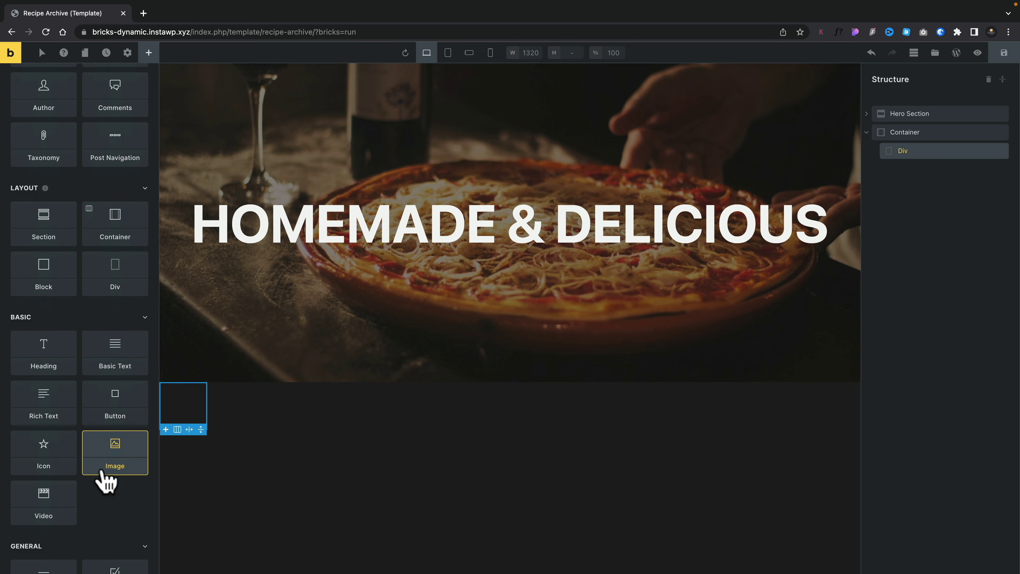
scroll(105, 482, "down", 4)
scroll(114, 319, "up", 1)
left_click_drag(114, 300, 174, 408)
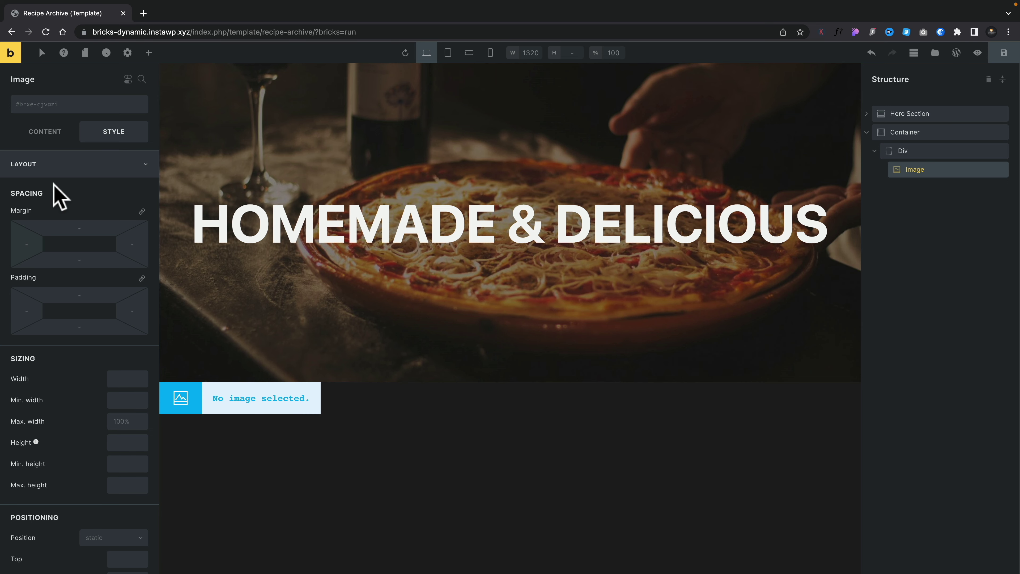
Step: Set the image's dynamic data source to the featured image and save the template
left_click(45, 131)
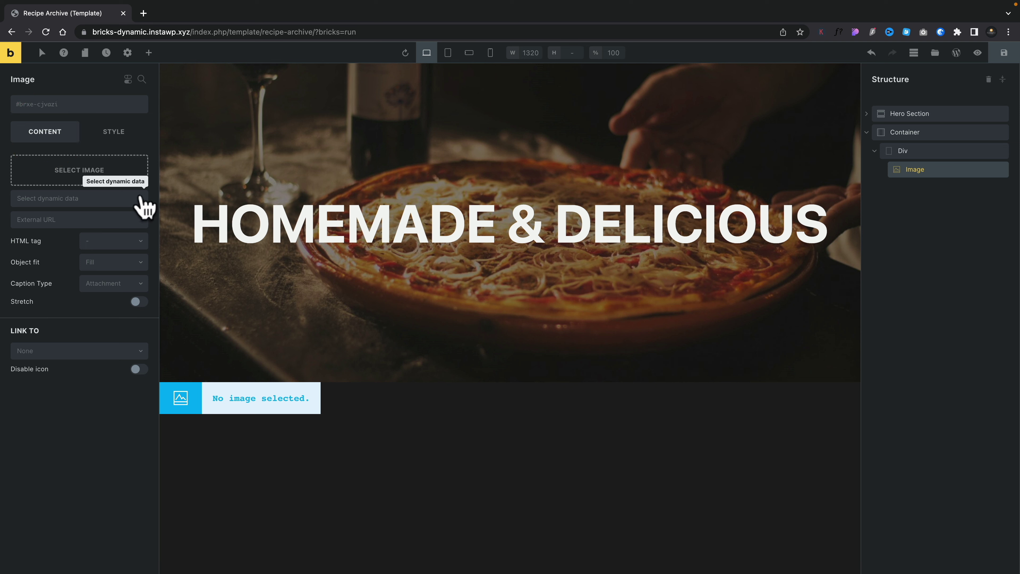
left_click(140, 196)
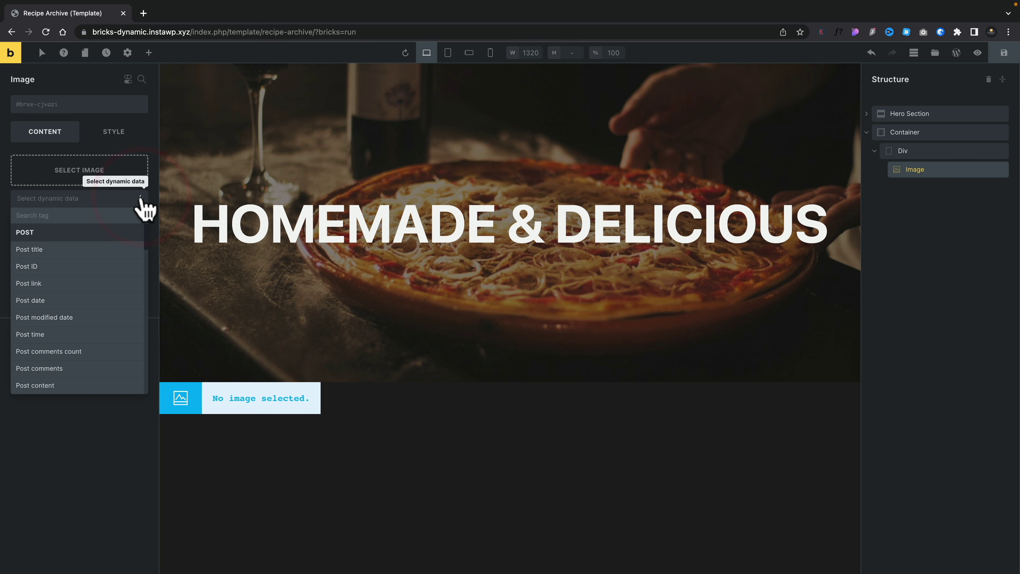
scroll(68, 322, "down", 3)
left_click(67, 314)
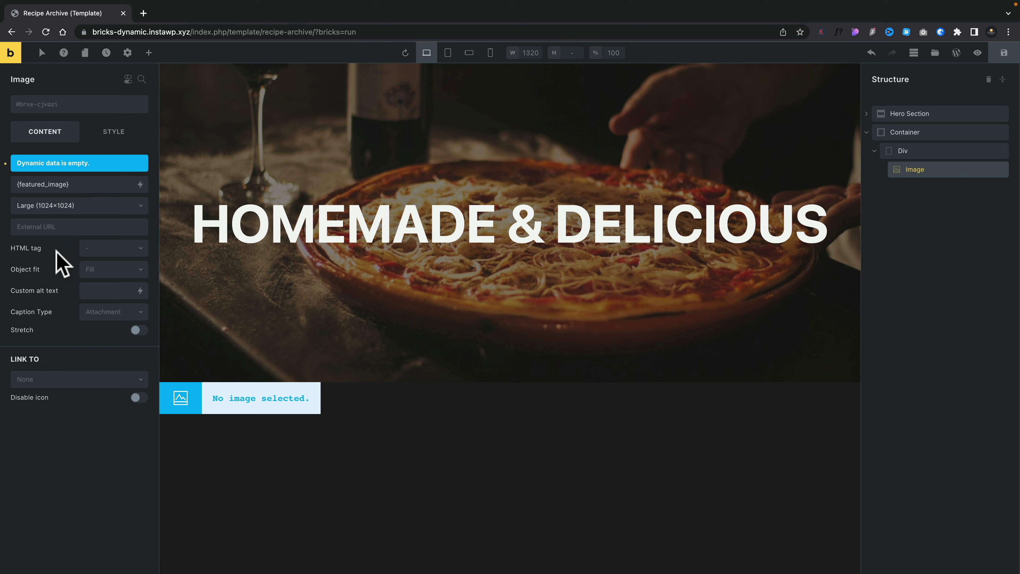
left_click(1001, 57)
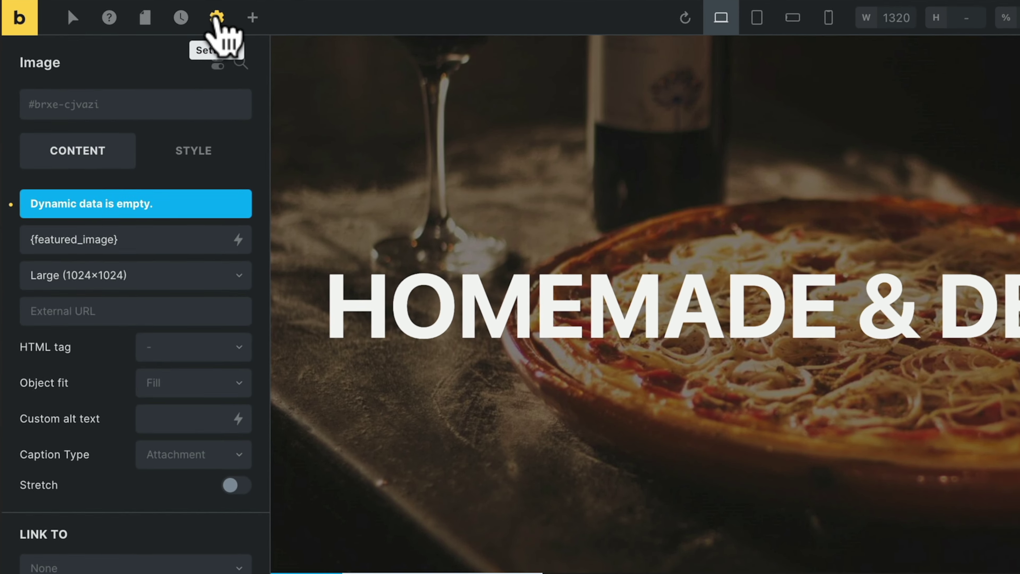
Step: Populate the template with Single post/page content from the Smashed Cheese & Bacon Burger post and apply the preview
left_click(217, 18)
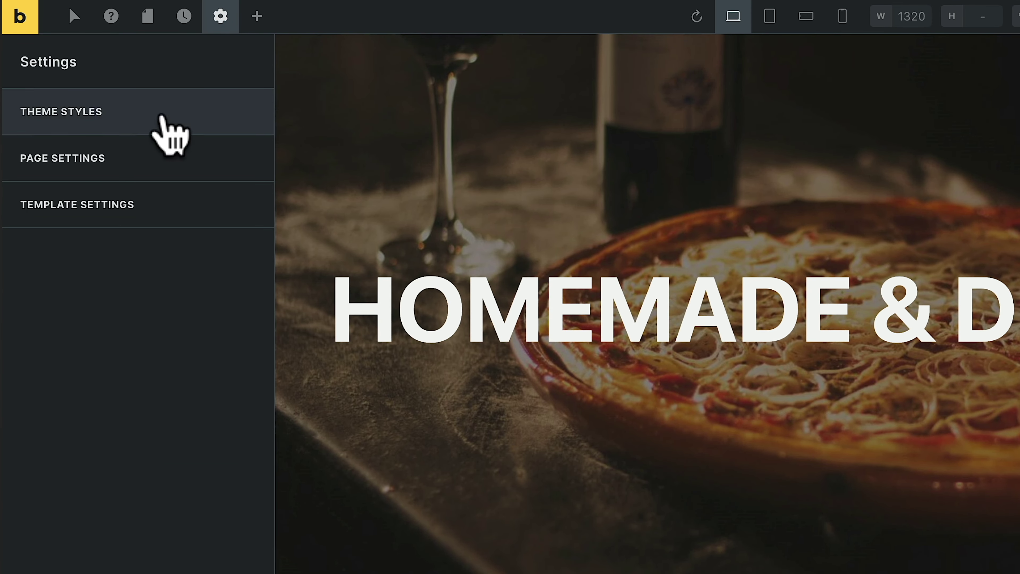
left_click(97, 205)
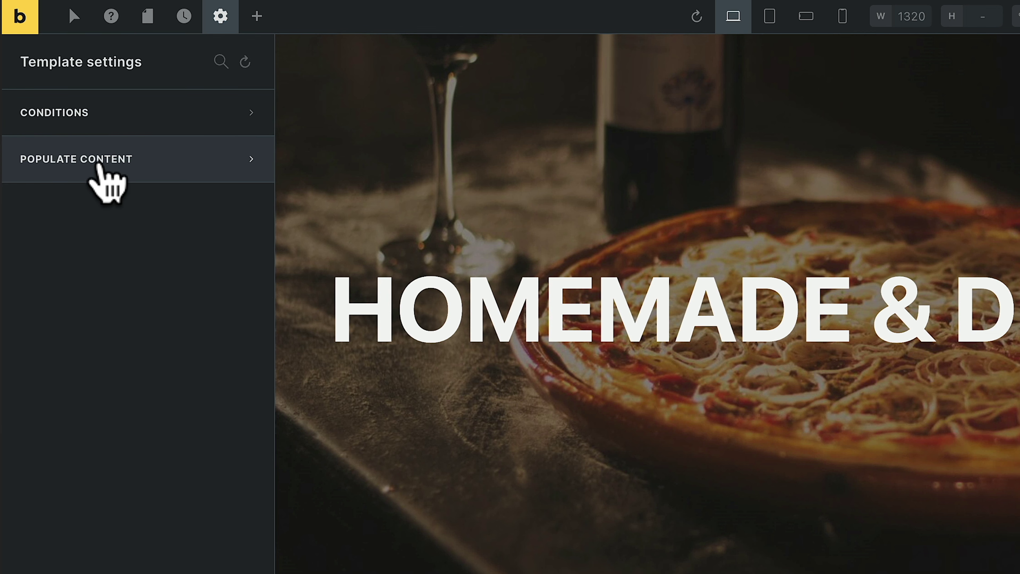
left_click(91, 162)
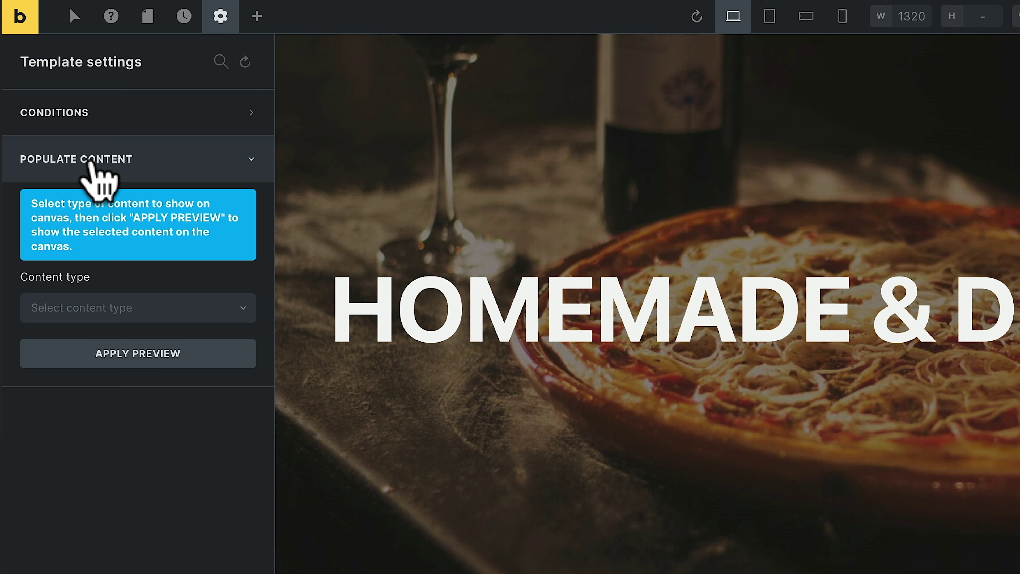
left_click(222, 308)
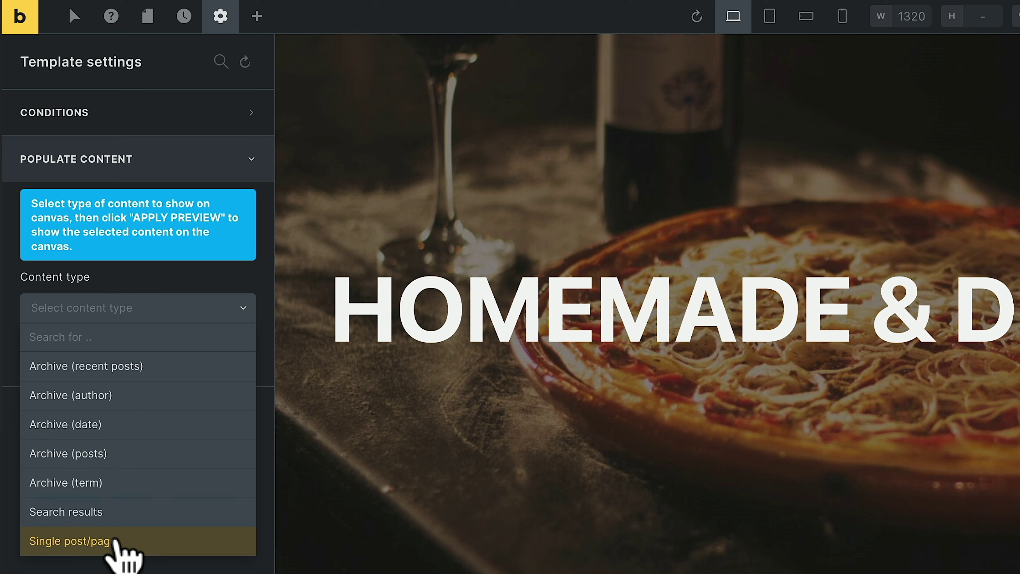
left_click(136, 542)
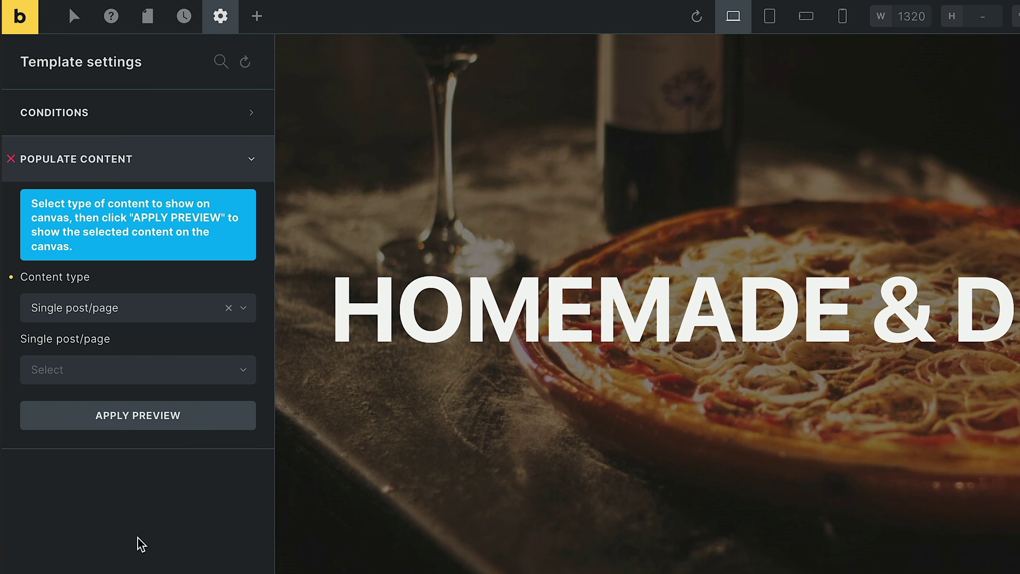
left_click(201, 375)
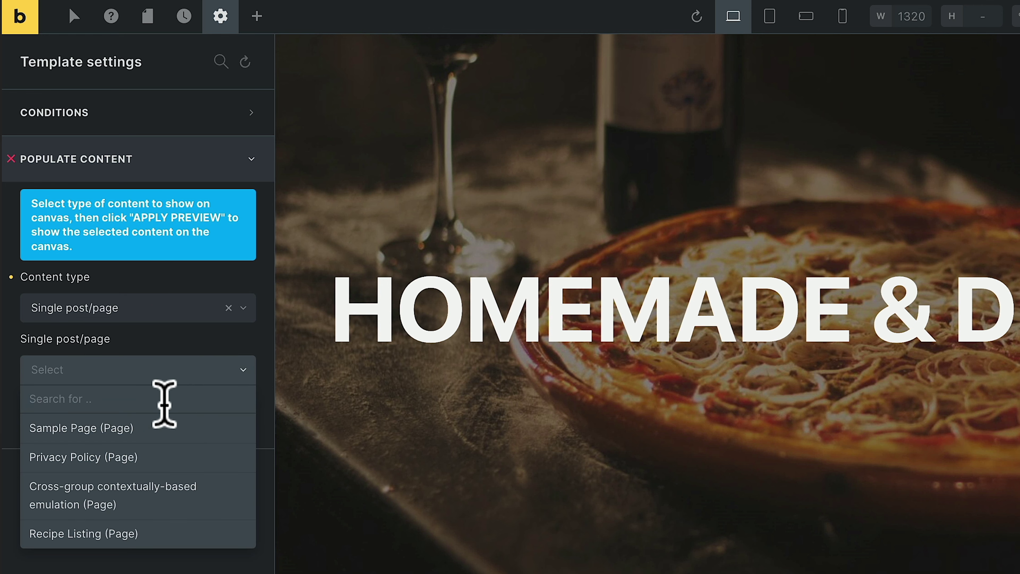
type("burge")
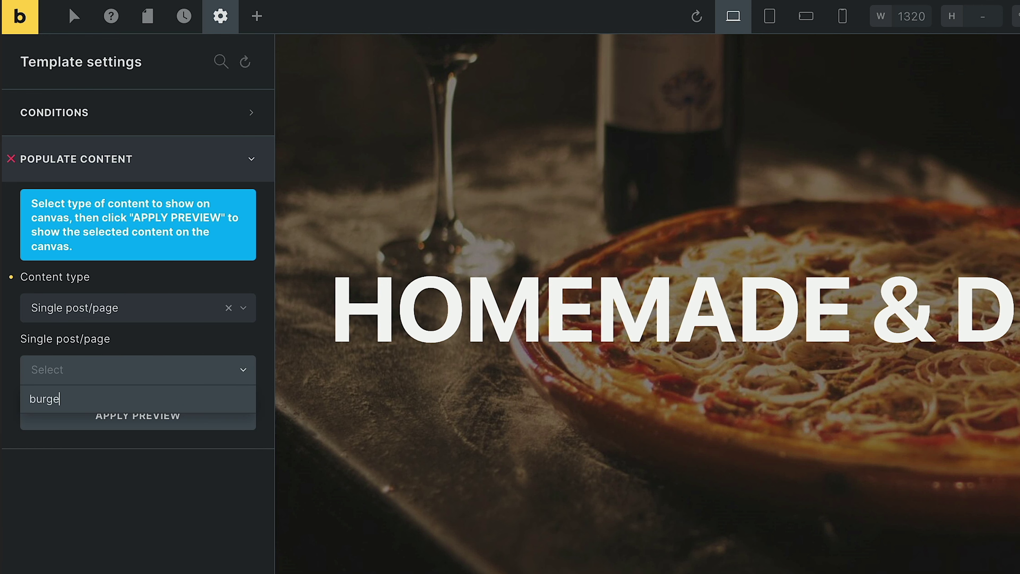
type("r")
left_click(90, 430)
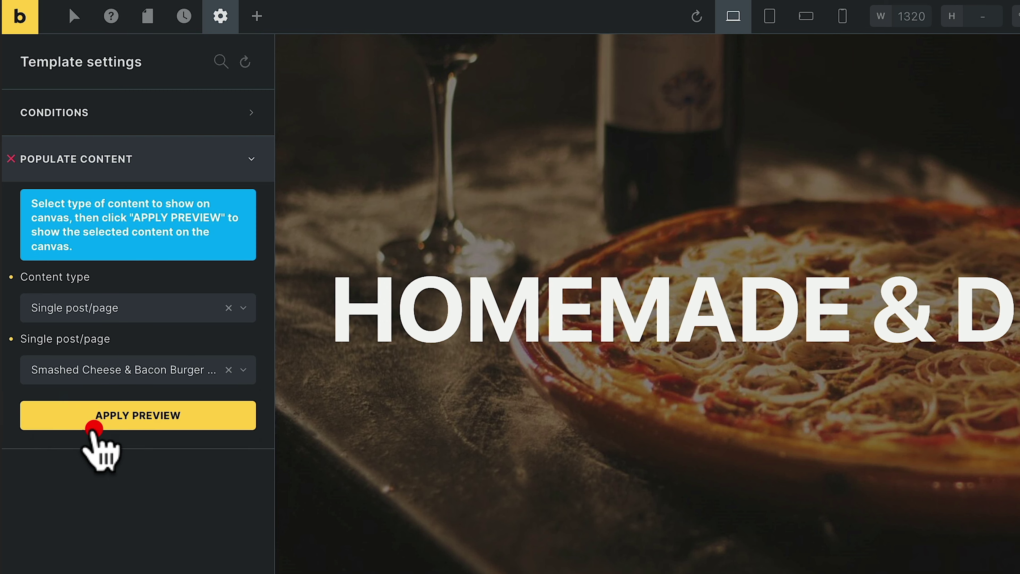
left_click(164, 418)
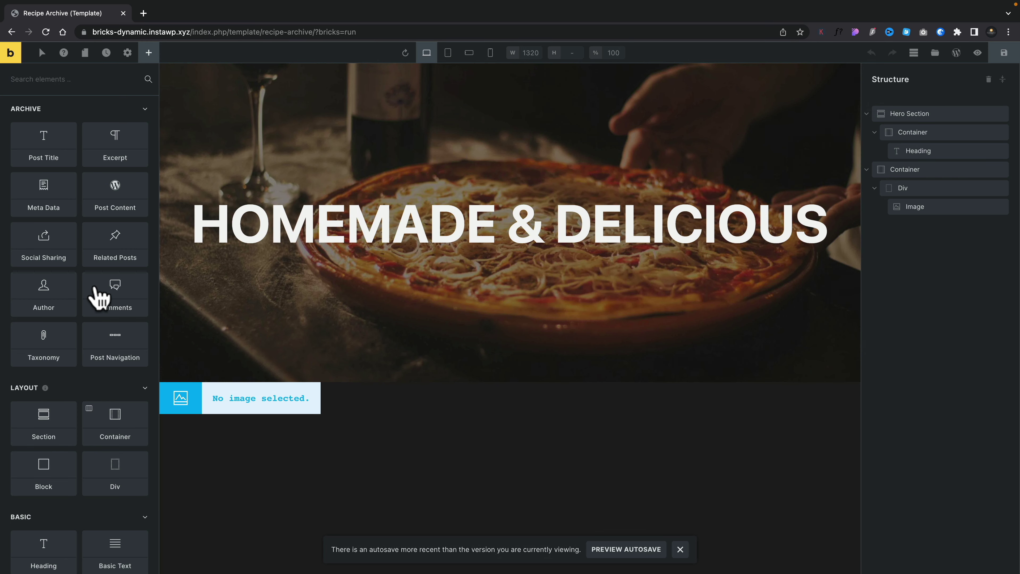
Step: Add a Post Title element below the image inside the Div and dismiss the autosave notice
left_click(361, 431)
scroll(361, 431, "down", 8)
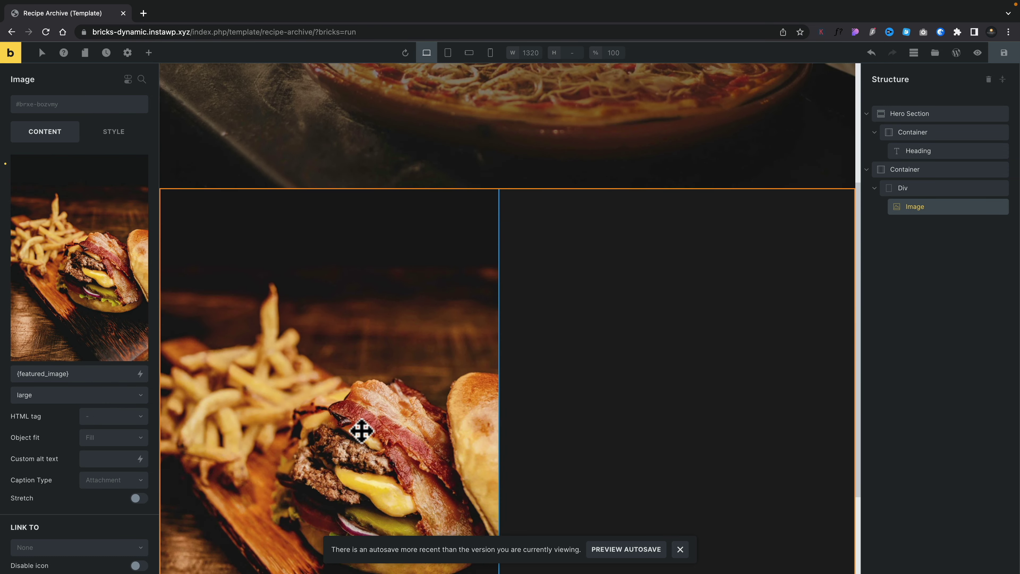
scroll(361, 431, "up", 3)
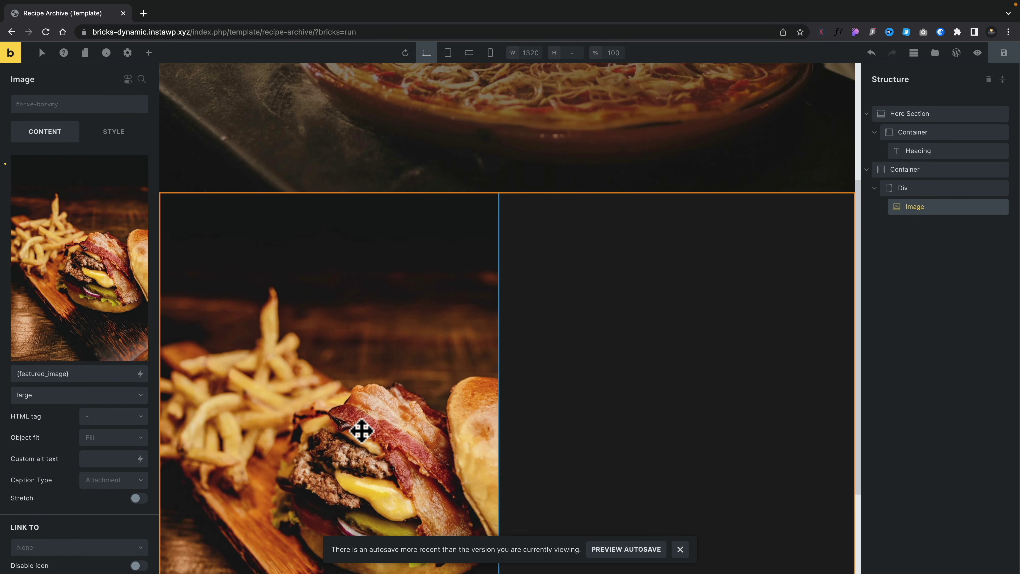
scroll(362, 430, "down", 1)
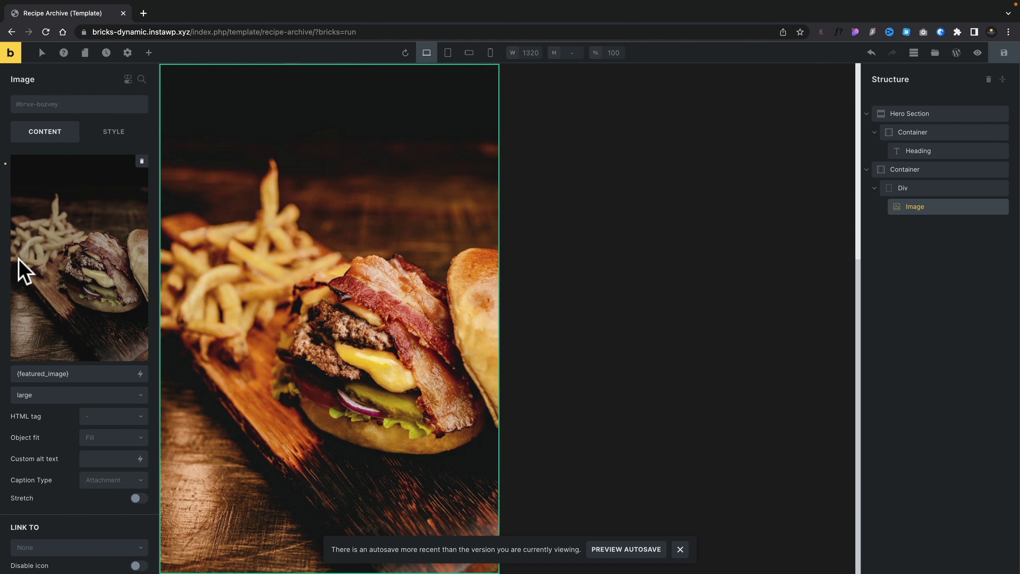
left_click(148, 53)
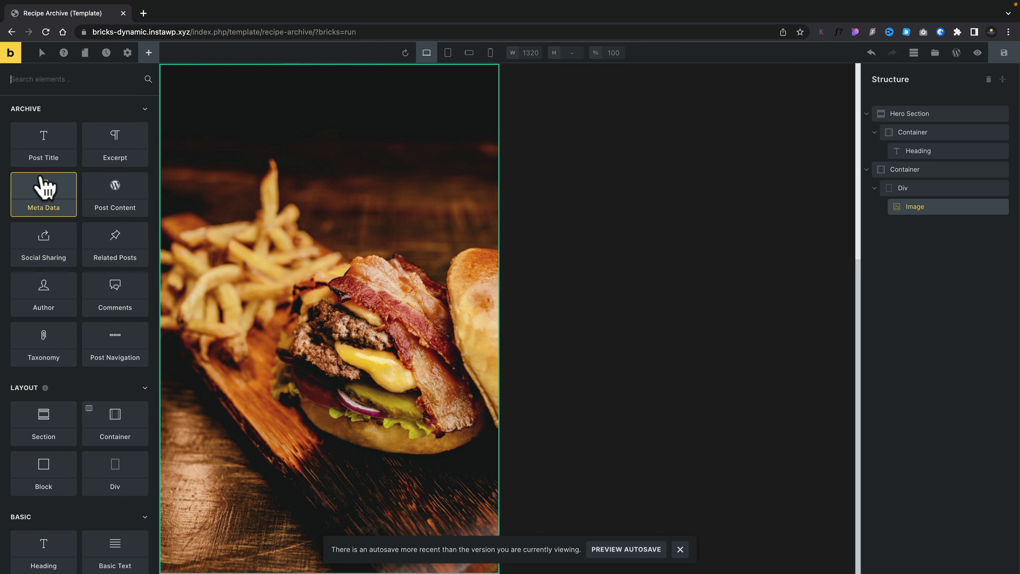
left_click_drag(42, 145, 920, 226)
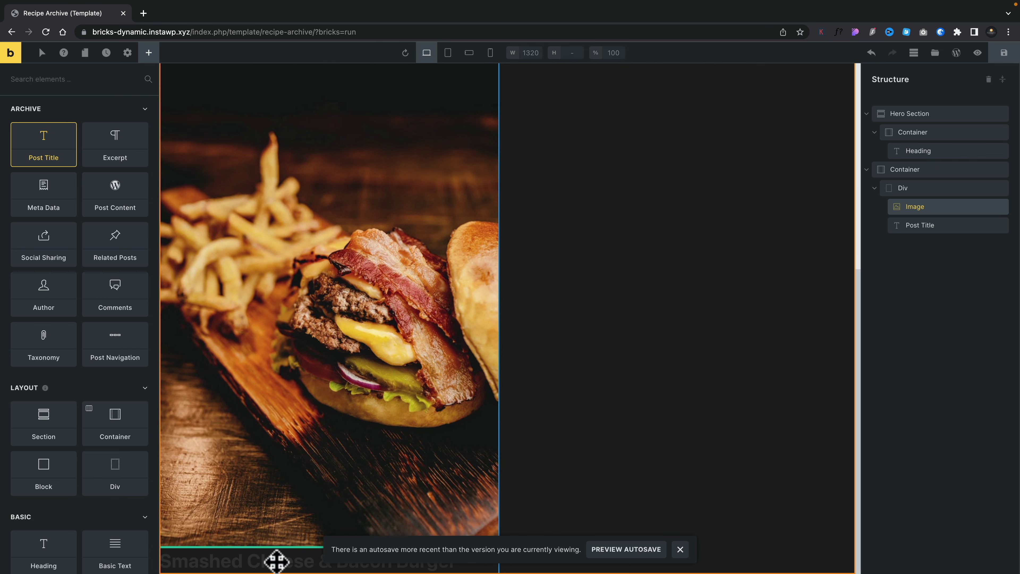
left_click(680, 548)
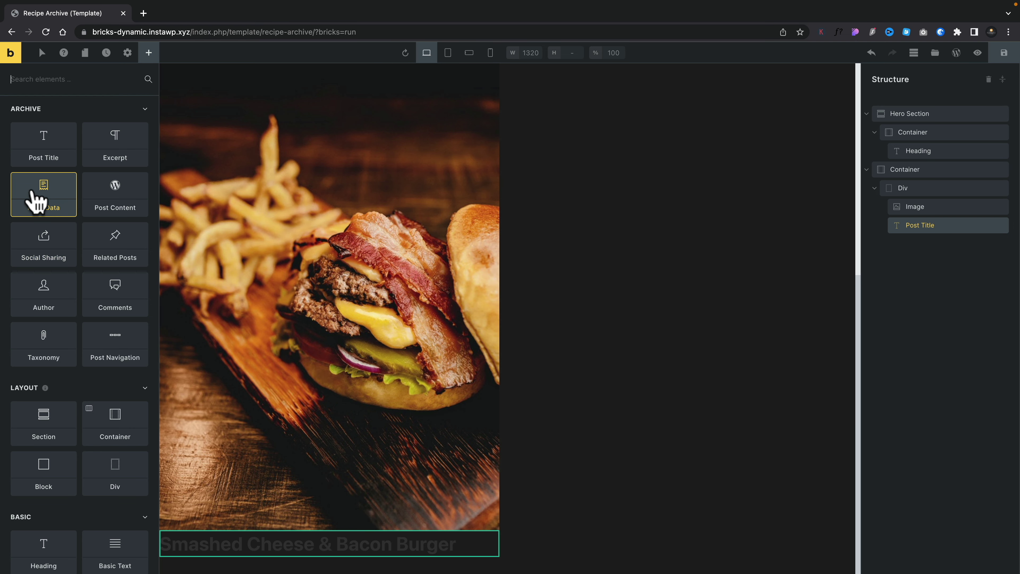
Step: Add a Meta Data element below the Post Title and delete its {post_comments} item
left_click_drag(39, 189, 945, 252)
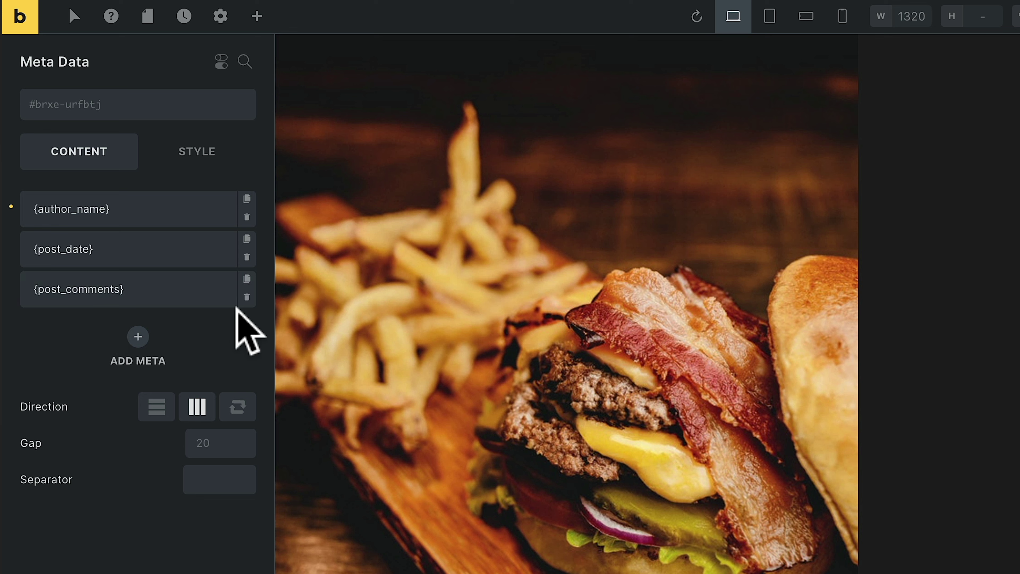
left_click(246, 297)
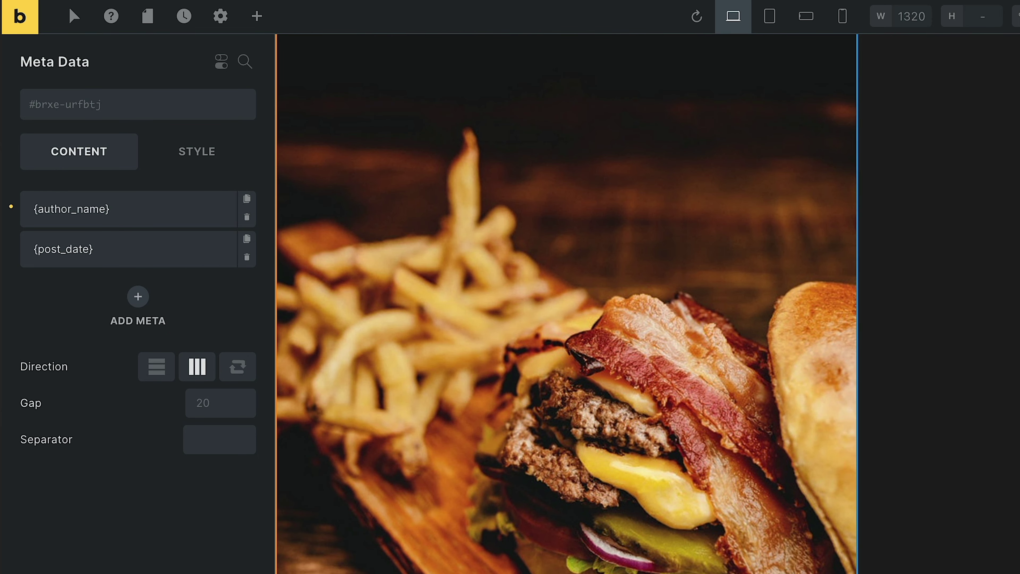
Step: Replace the {author_name} dynamic data in the Meta Data element with the Categories tag
left_click(131, 211)
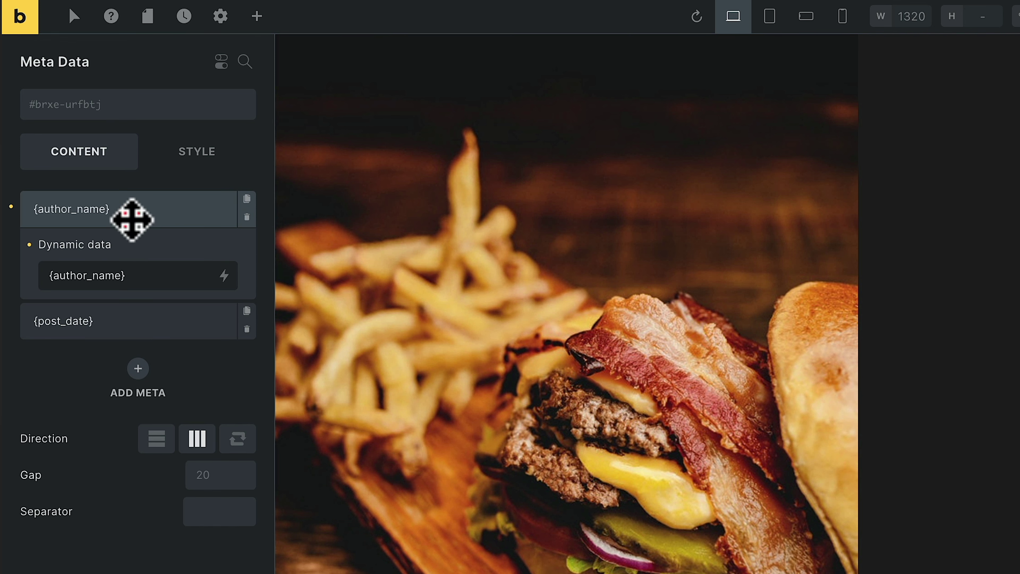
left_click_drag(129, 281, 36, 276)
key("BackSpace")
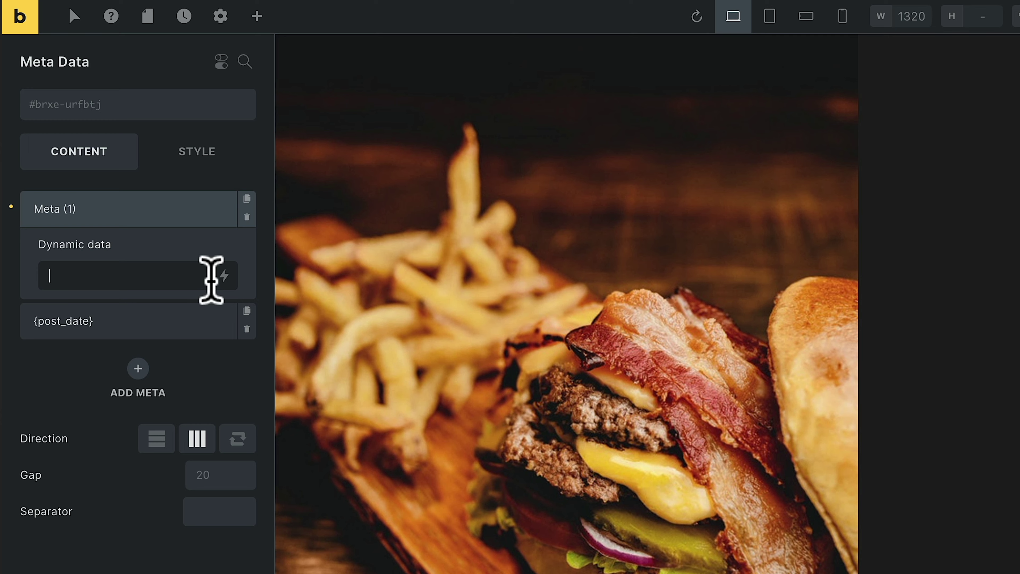
left_click(223, 275)
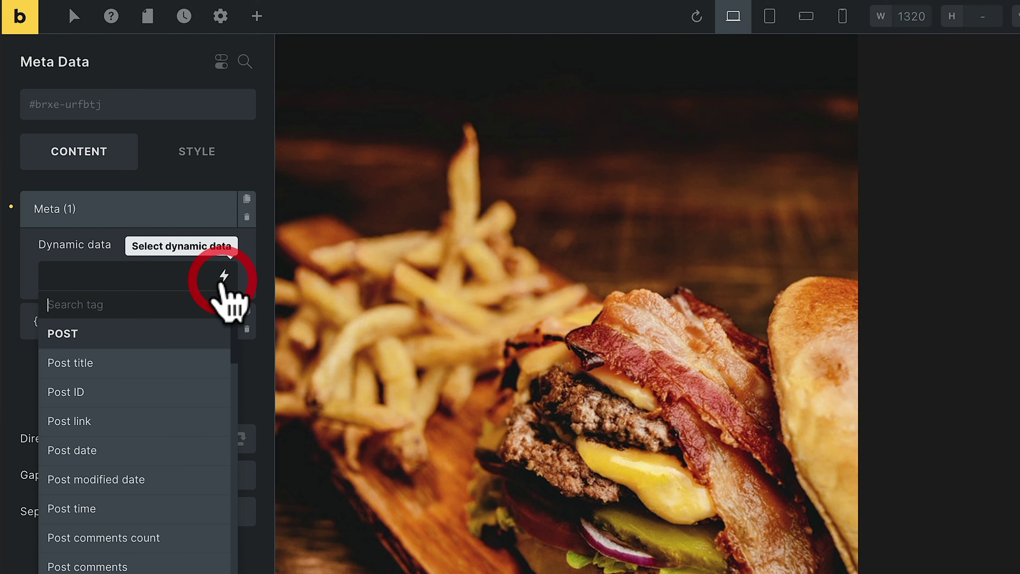
scroll(176, 502, "down", 5)
scroll(173, 498, "down", 10)
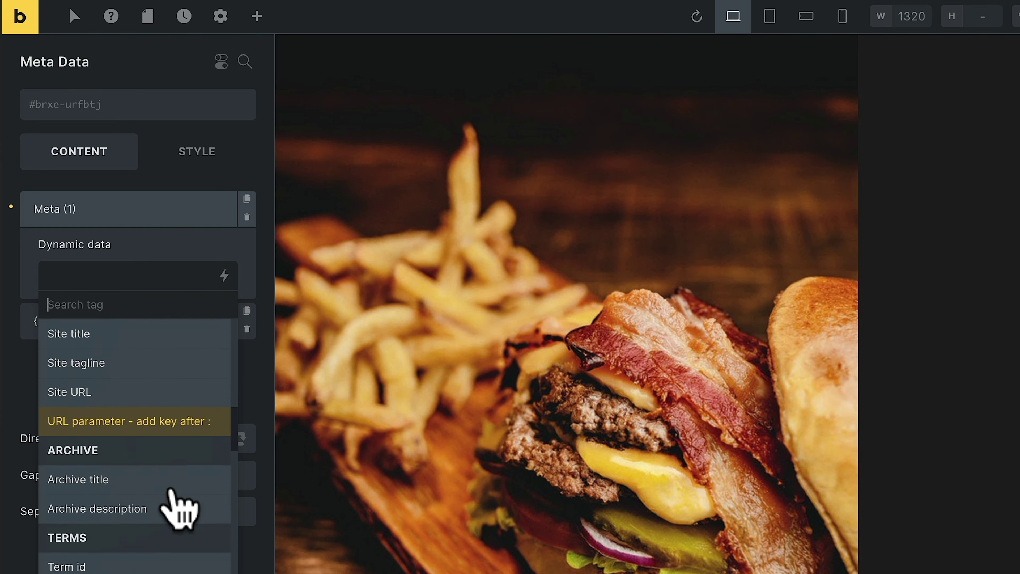
scroll(173, 498, "down", 2)
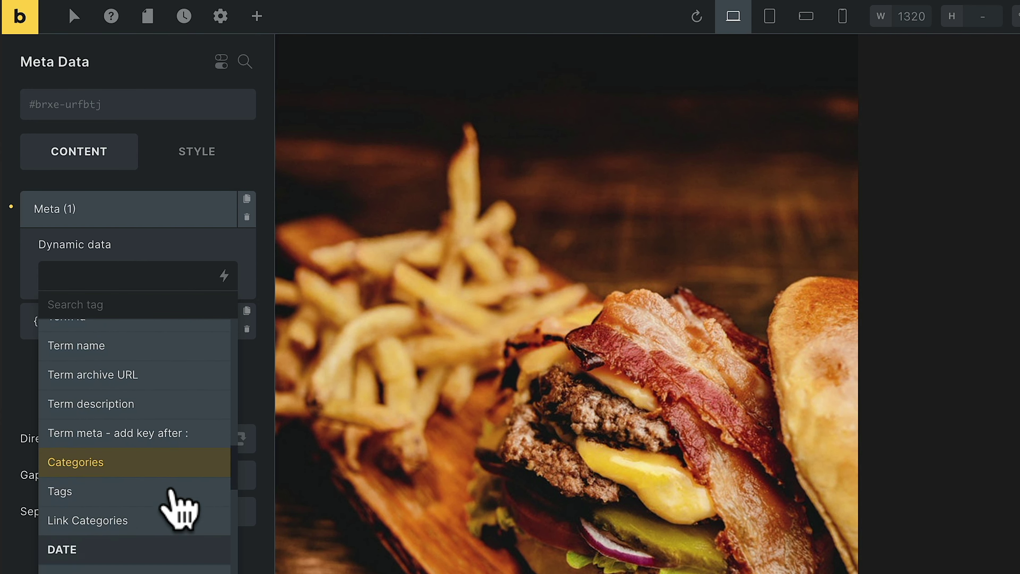
left_click(76, 462)
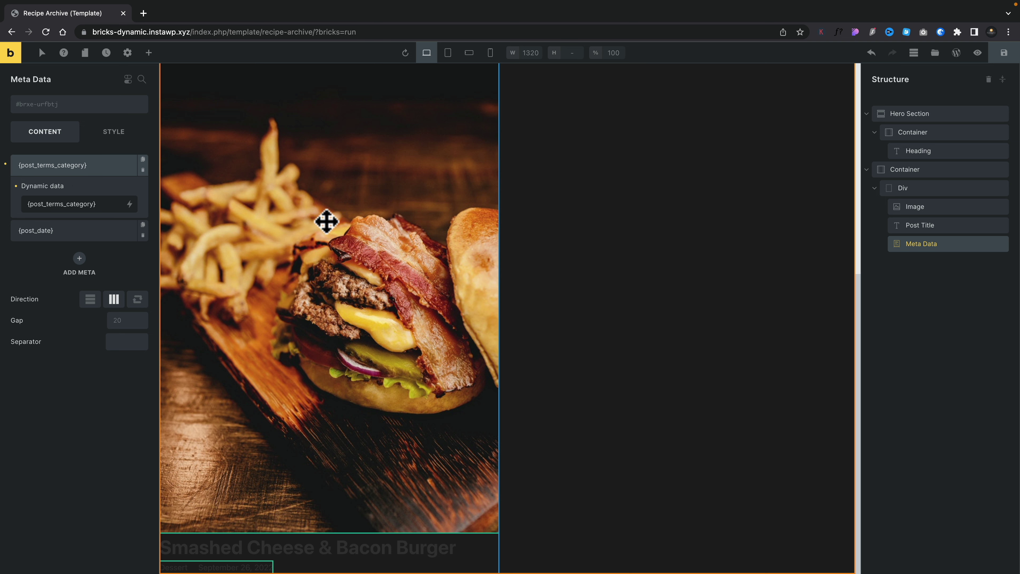
Step: Add an Excerpt element directly below Meta Data inside the Div and select it
left_click(148, 52)
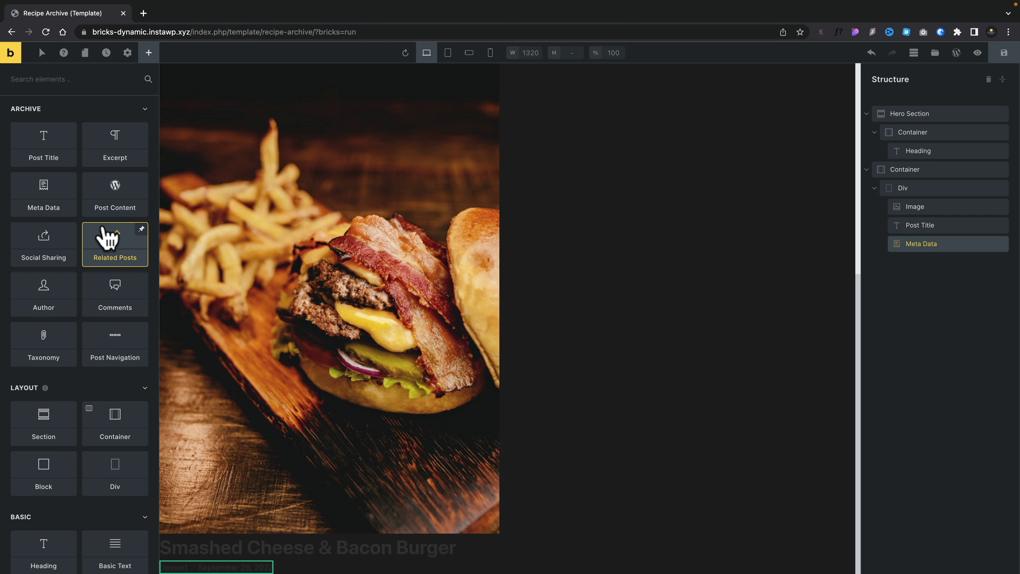
left_click_drag(115, 142, 937, 246)
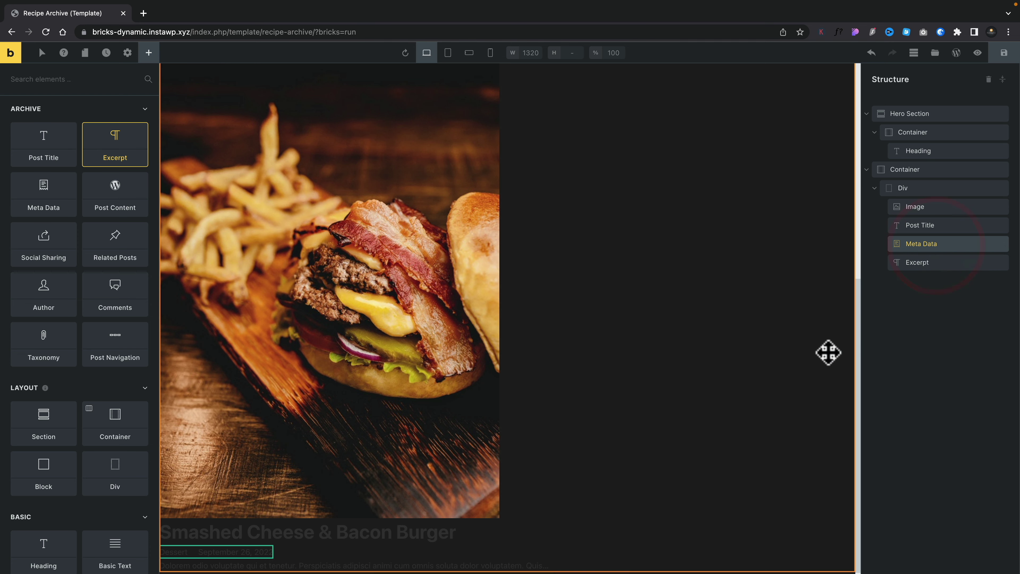
left_click(931, 262)
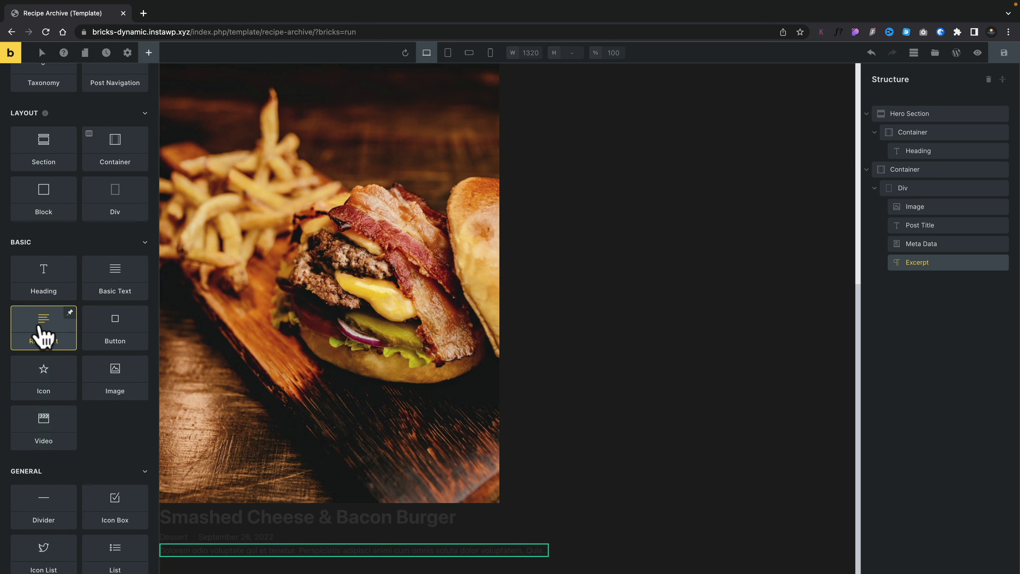
Step: Add Rich Text and Button elements below the Excerpt, with the Button placed last in the Div
left_click_drag(43, 333, 924, 272)
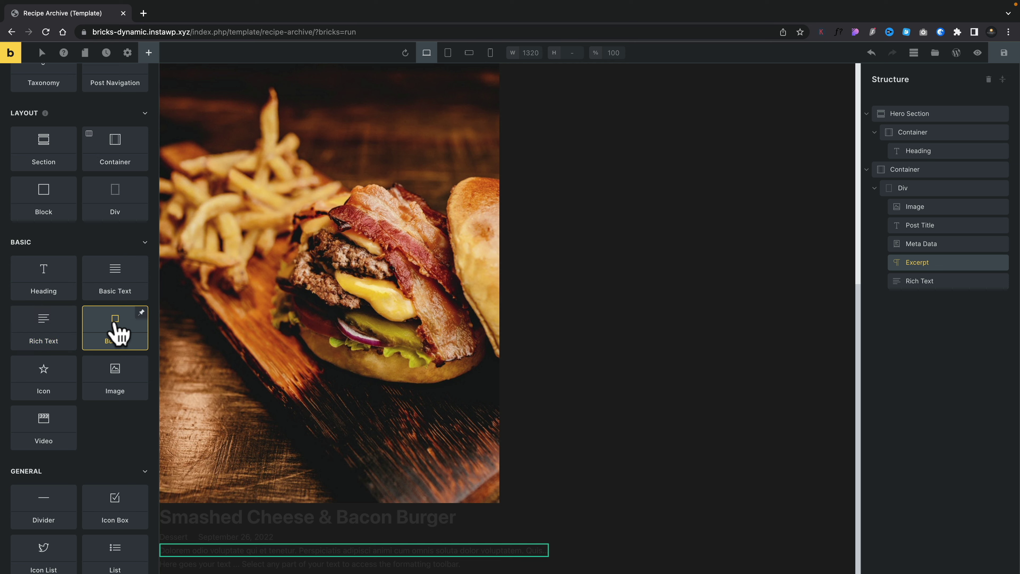
left_click_drag(116, 325, 926, 287)
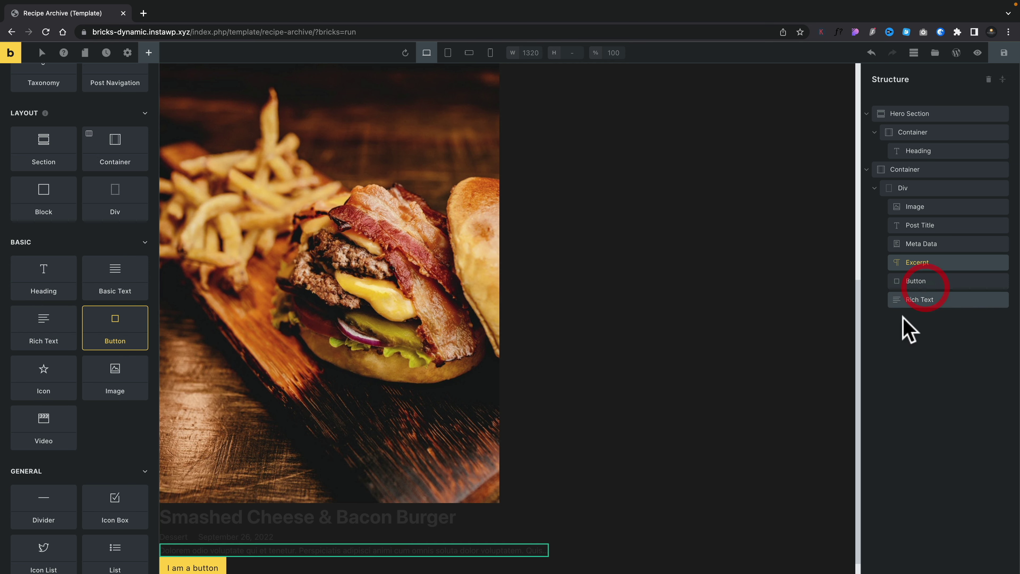
left_click(928, 281)
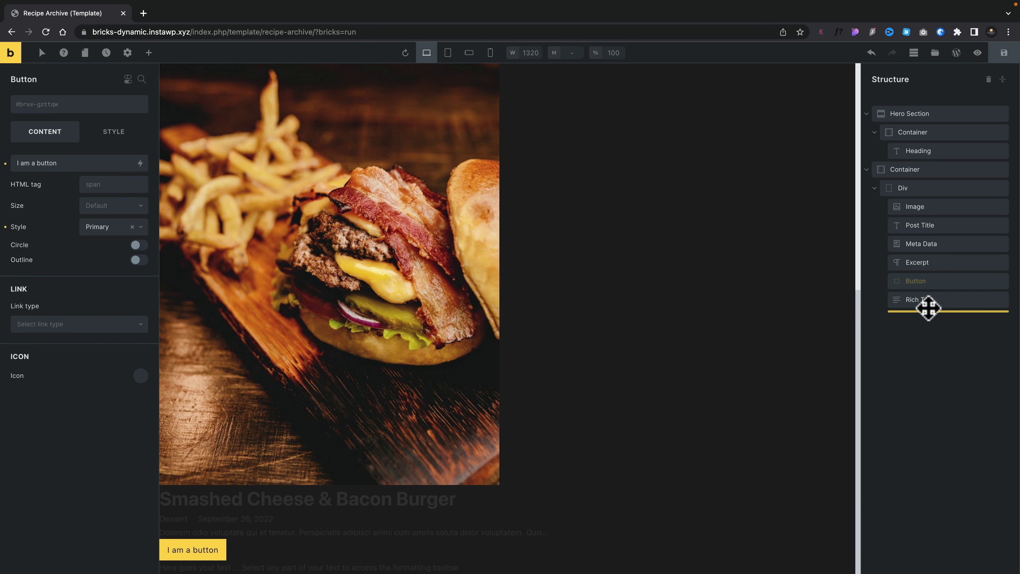
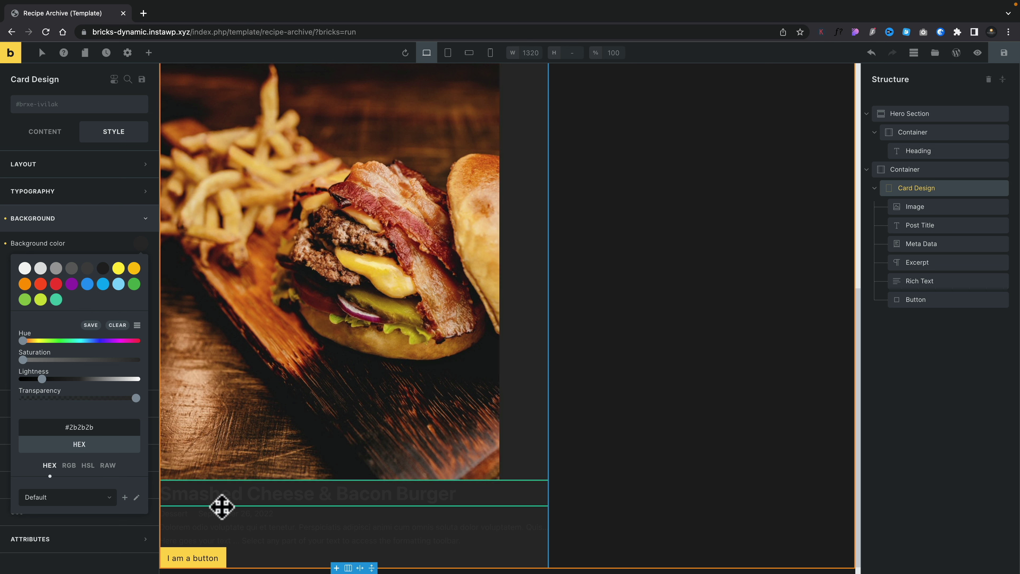
Step: Give the Card Design div a linked border radius of 8 on all four corners
left_click(86, 222)
left_click(74, 247)
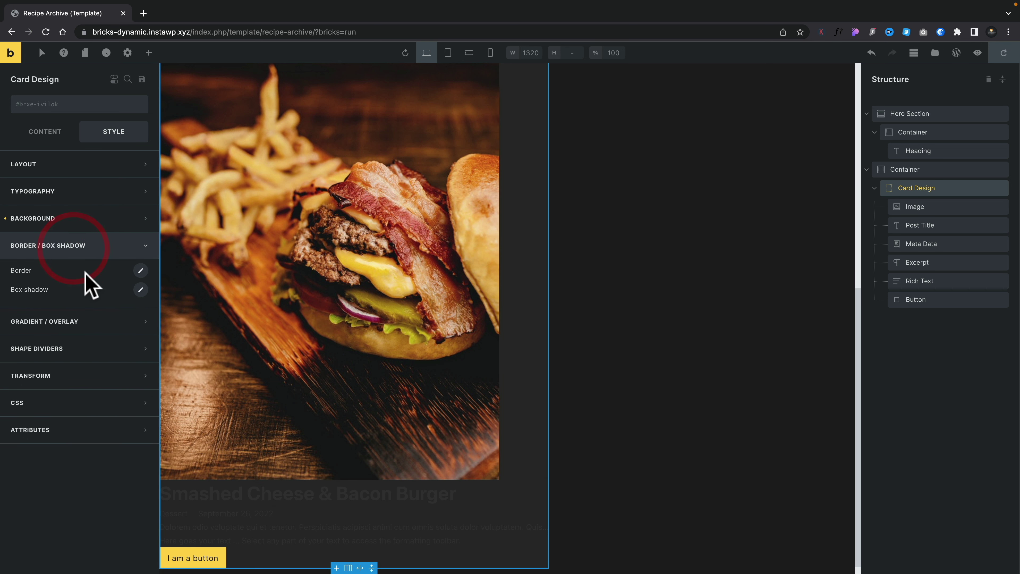
left_click(140, 271)
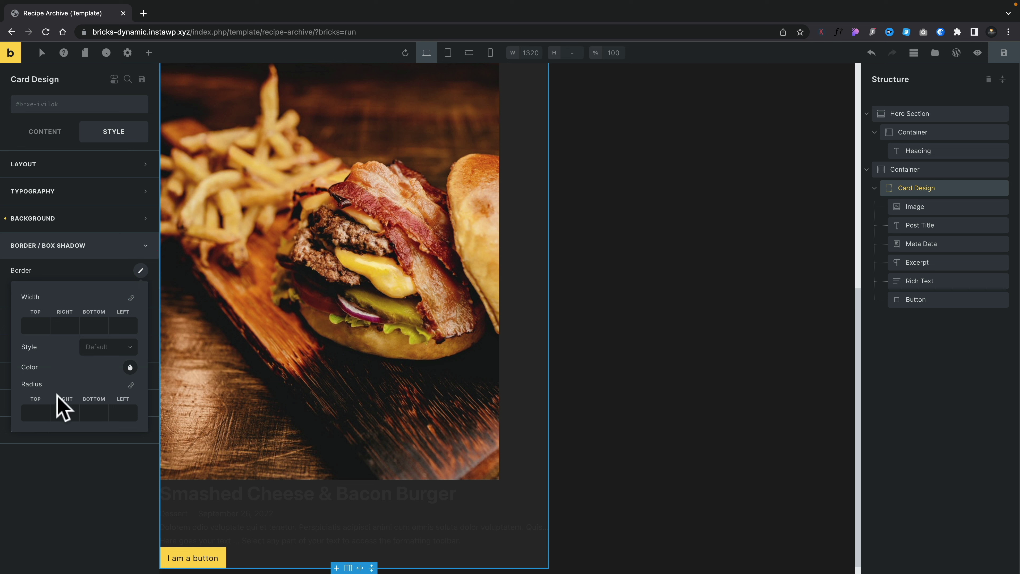
left_click(32, 411)
left_click(131, 385)
left_click(27, 414)
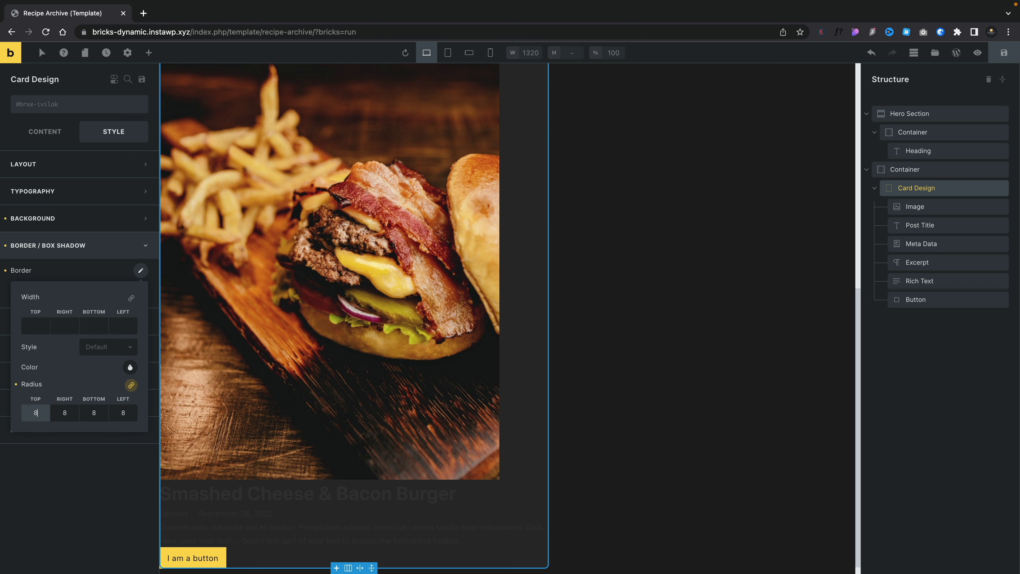
Step: Set the top and right border radius values of the card's Image to 8
scroll(312, 301, "up", 5)
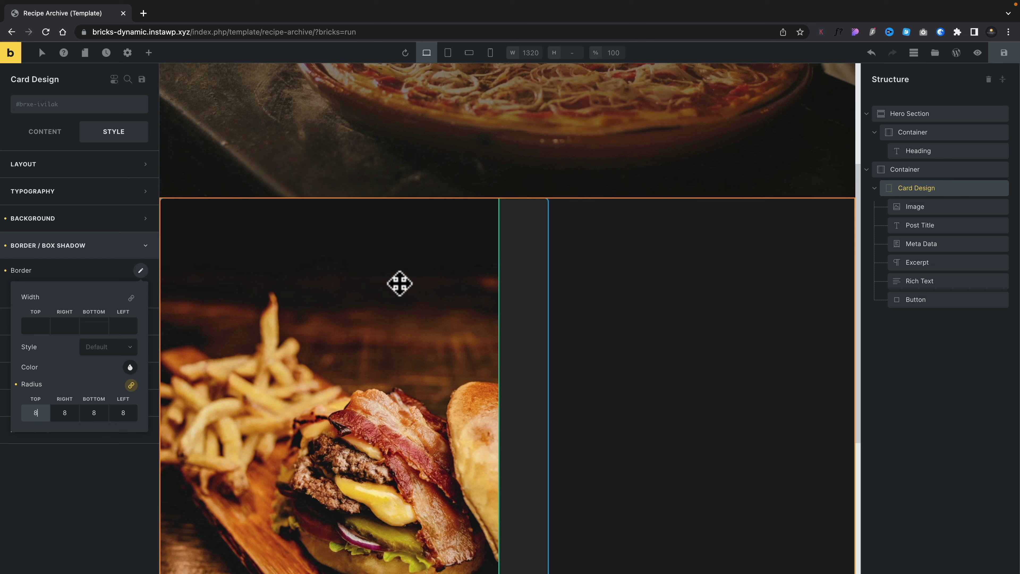
left_click(394, 281)
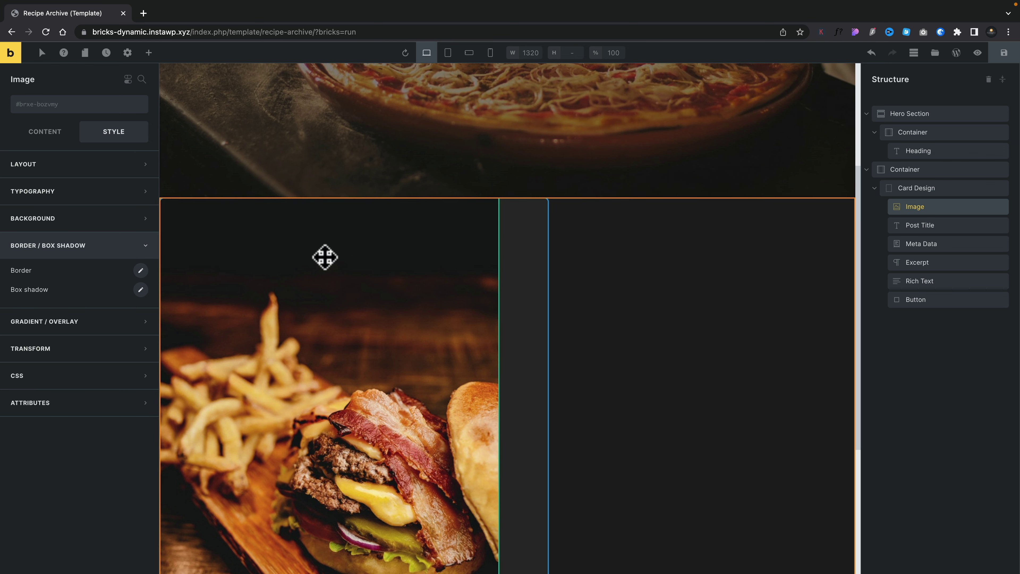
left_click(140, 270)
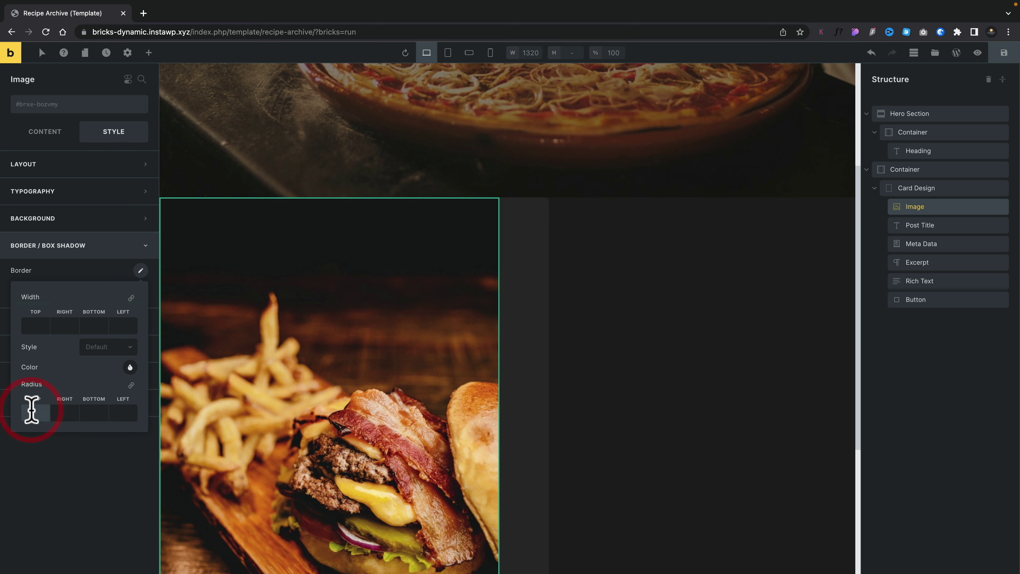
type("8")
left_click(67, 412)
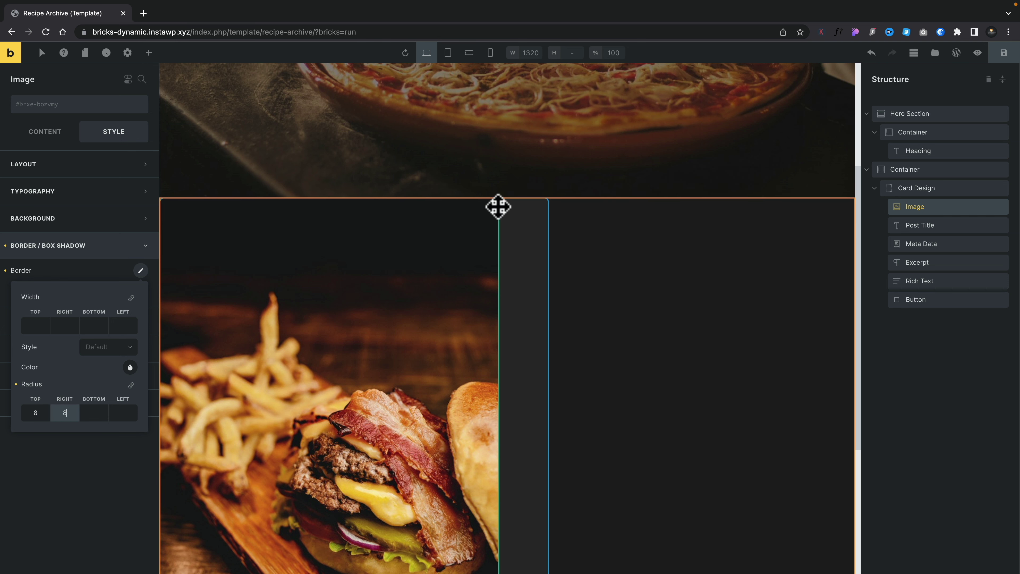
Step: Set the top and bottom margins of the Container holding the card to 70
left_click(924, 169)
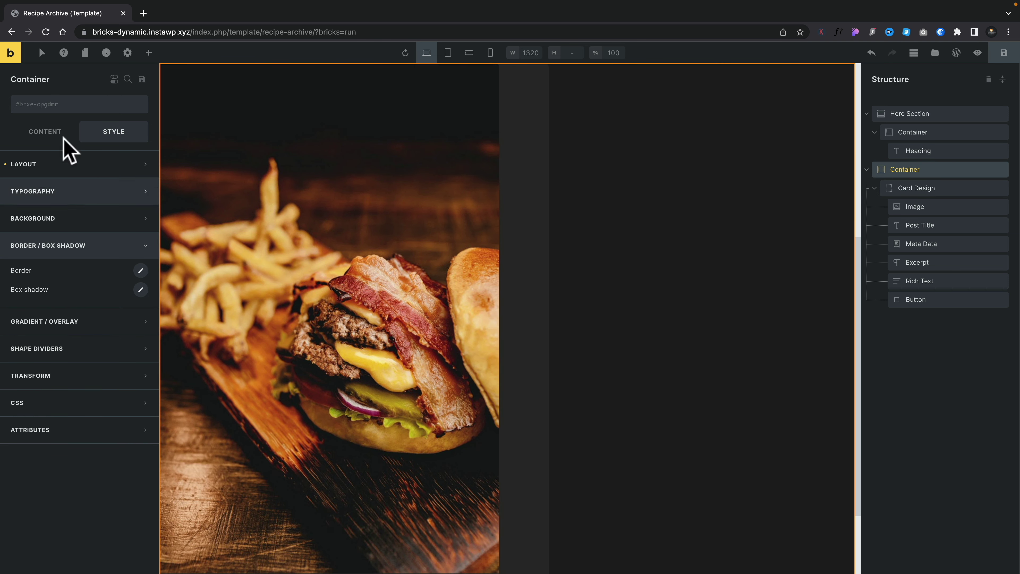
left_click(88, 165)
left_click(84, 227)
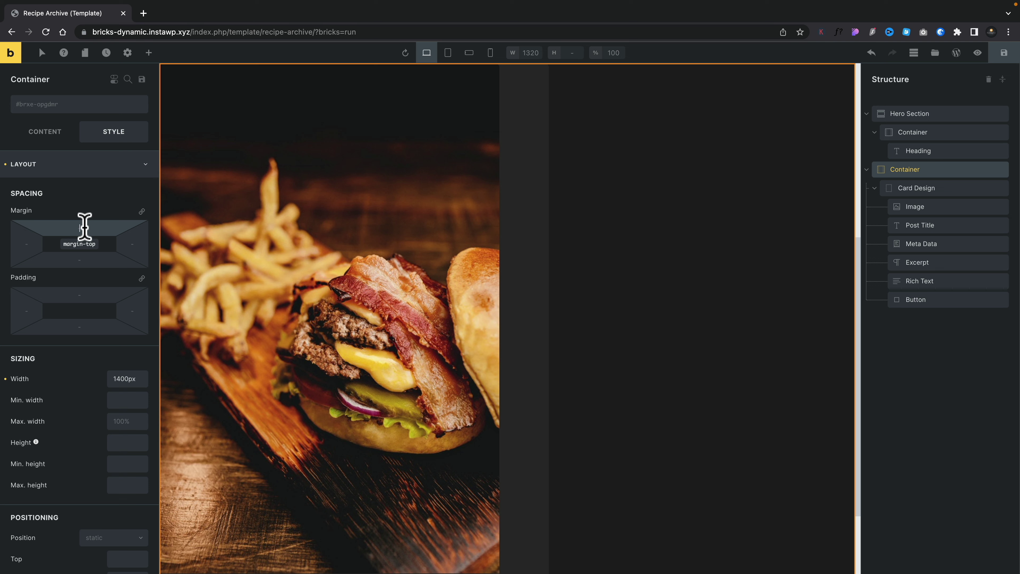
type("70")
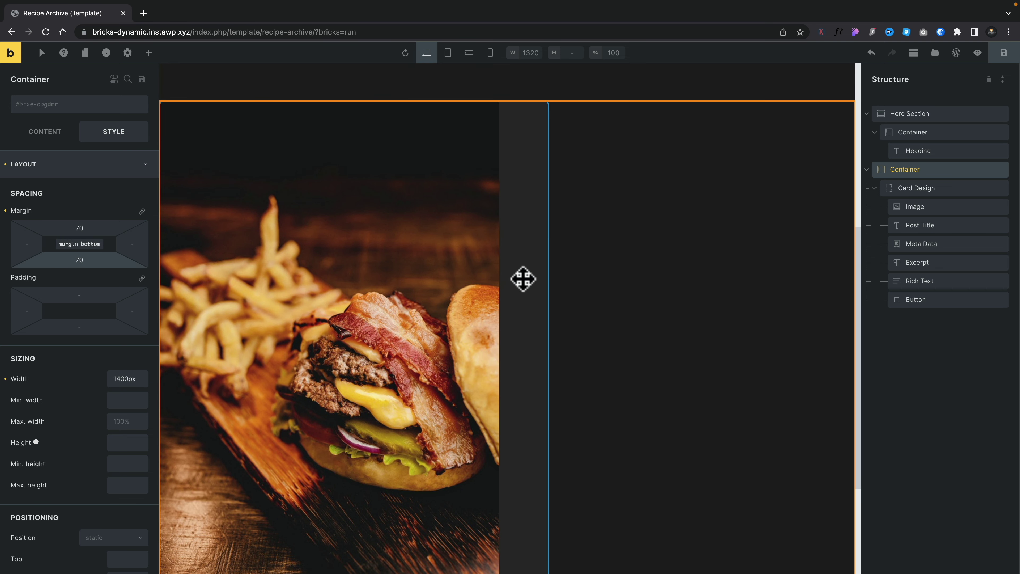
scroll(521, 278, "up", 8)
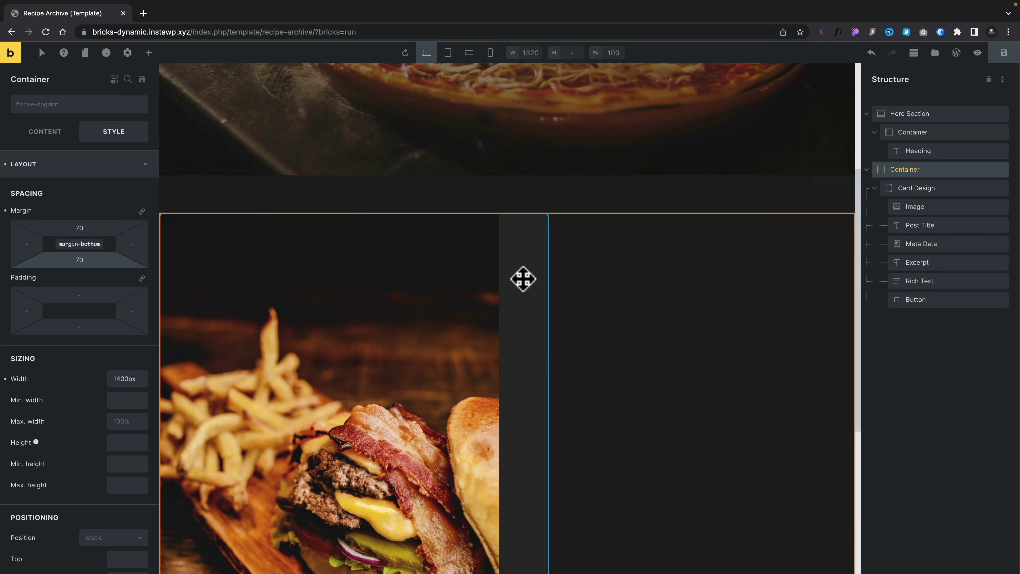
scroll(376, 376, "down", 6)
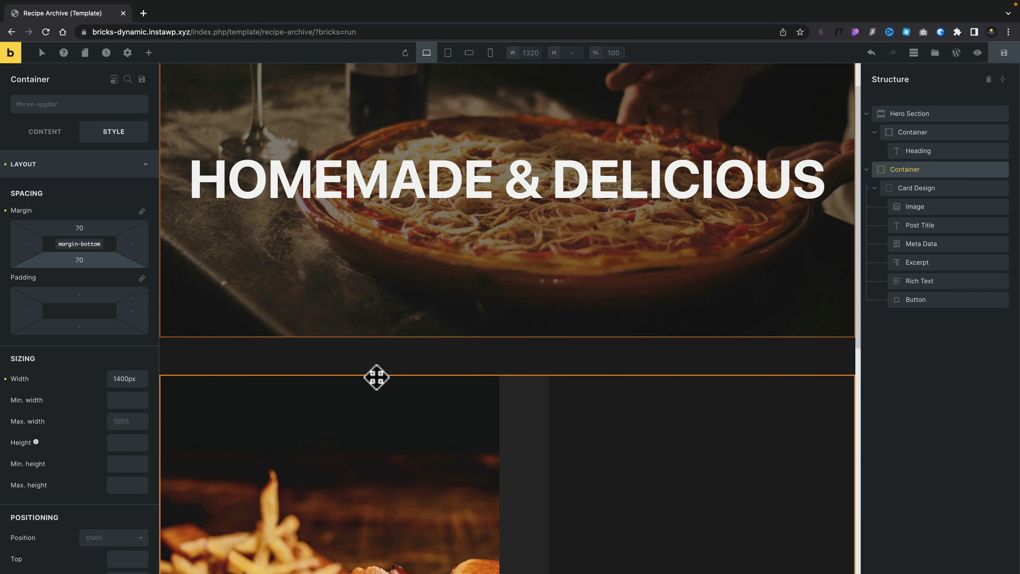
scroll(376, 376, "down", 5)
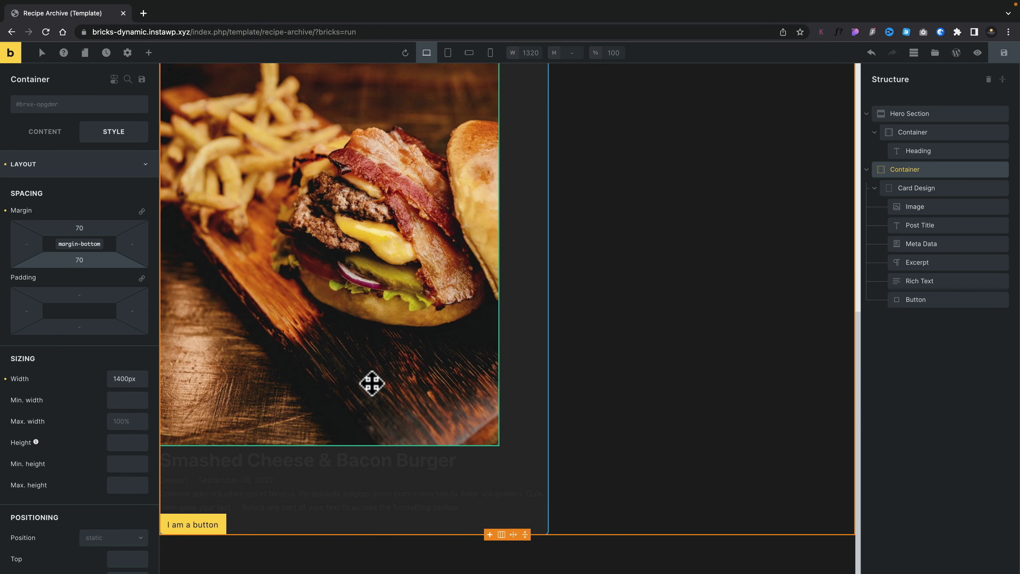
Step: Change the Post Title's HTML tag to h3
left_click(388, 459)
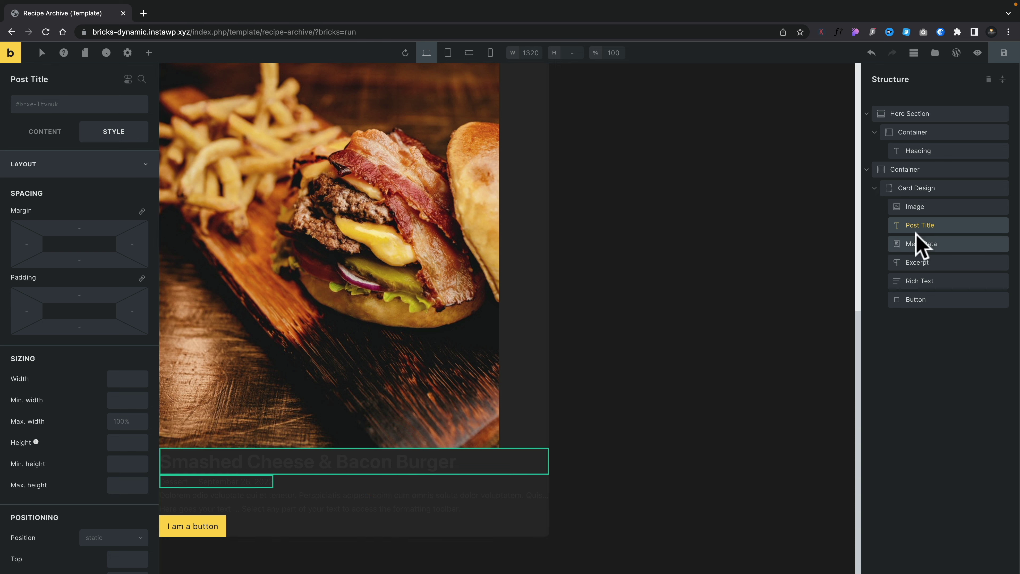
left_click(934, 225)
left_click(47, 132)
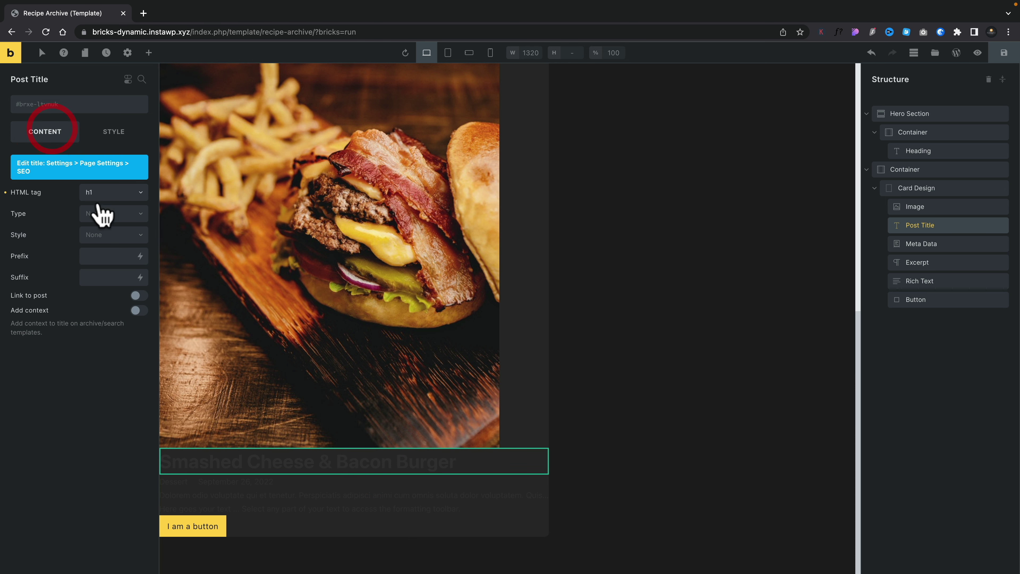
left_click(128, 193)
left_click(109, 243)
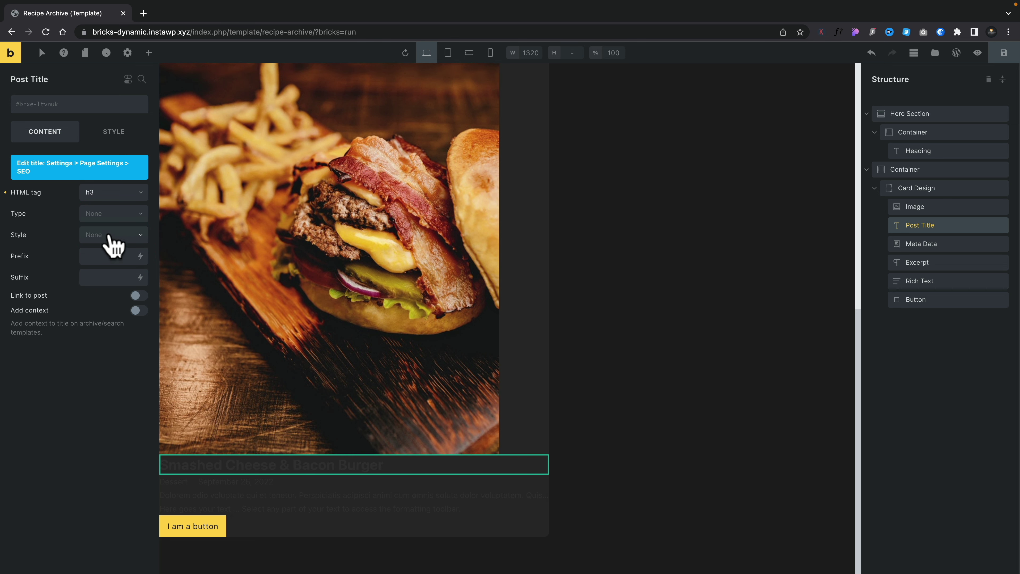
Step: Style the Post Title's typography with white text, a 3rem font size and the Capitalize text transform
left_click(111, 136)
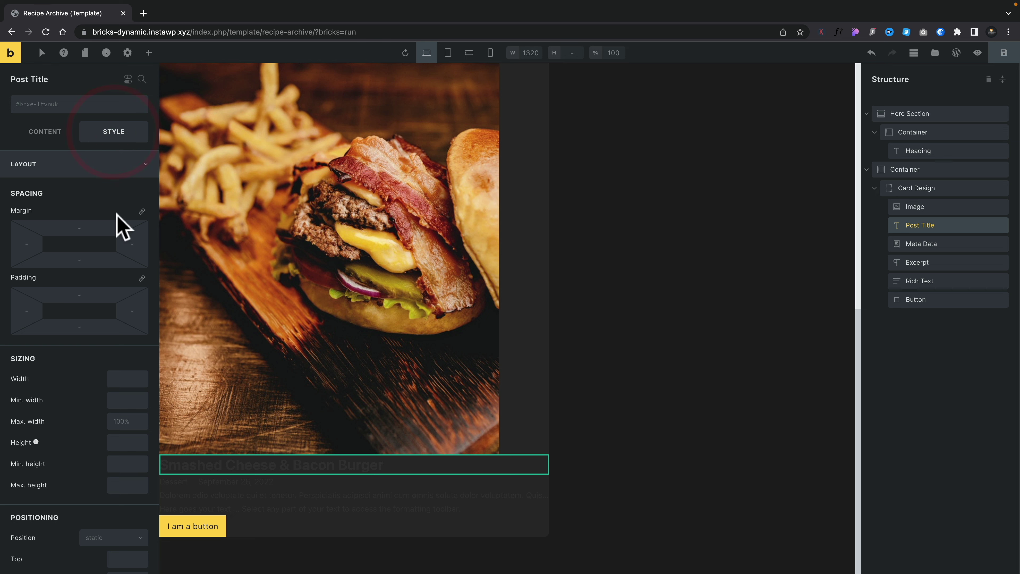
left_click(138, 171)
left_click(119, 193)
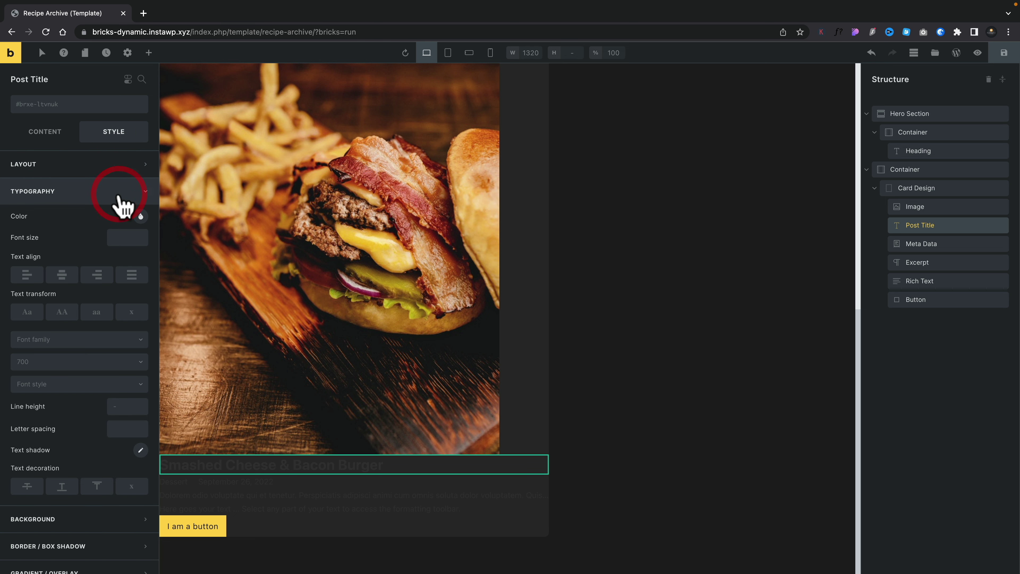
left_click(140, 216)
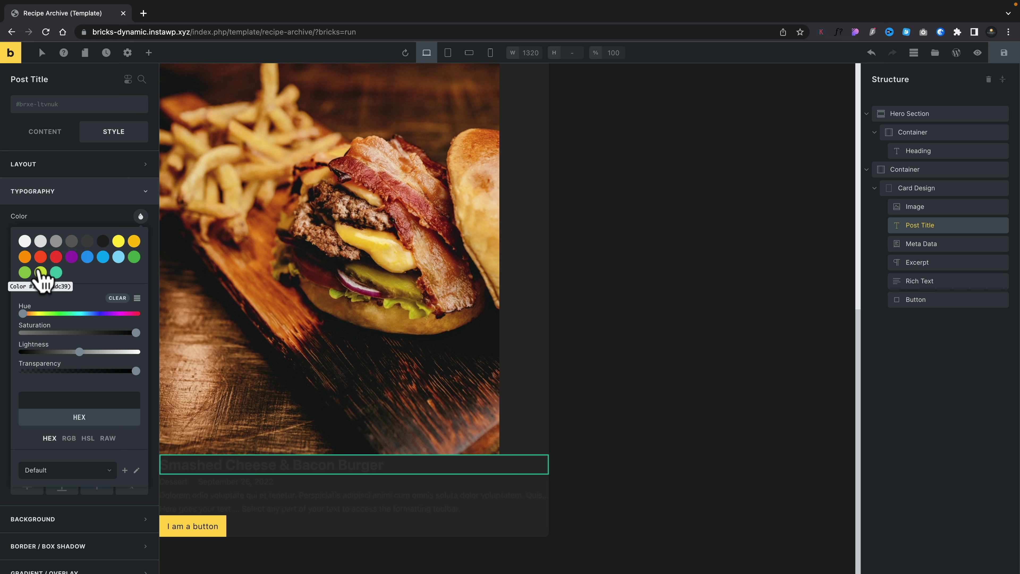
left_click(40, 242)
left_click(25, 241)
left_click(62, 214)
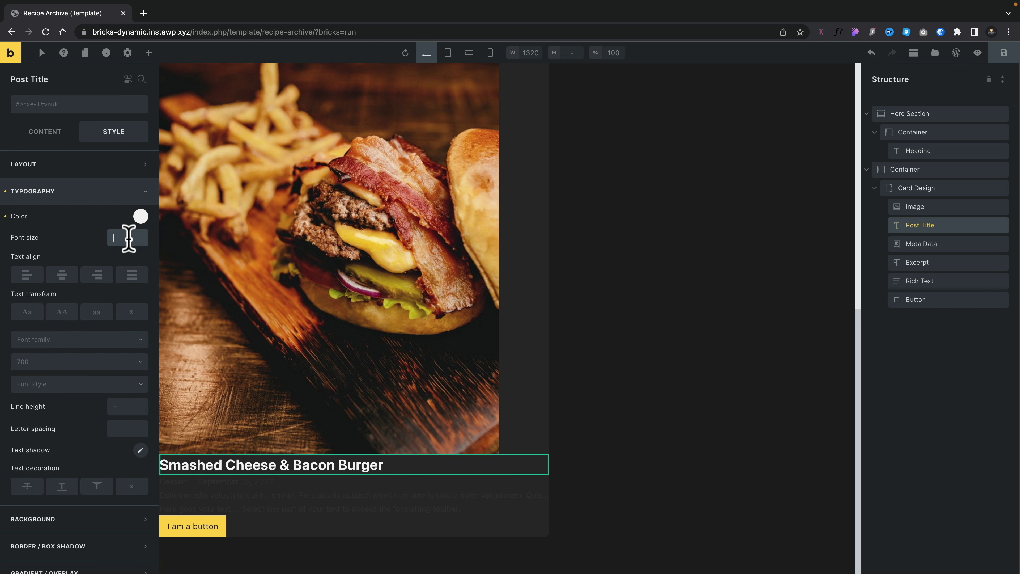
type("3rem")
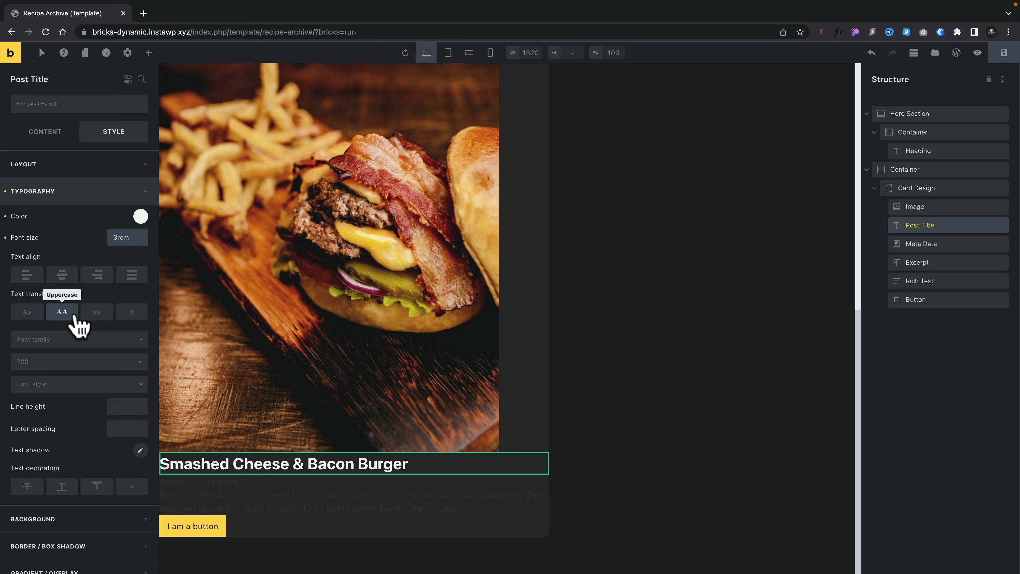
left_click(34, 314)
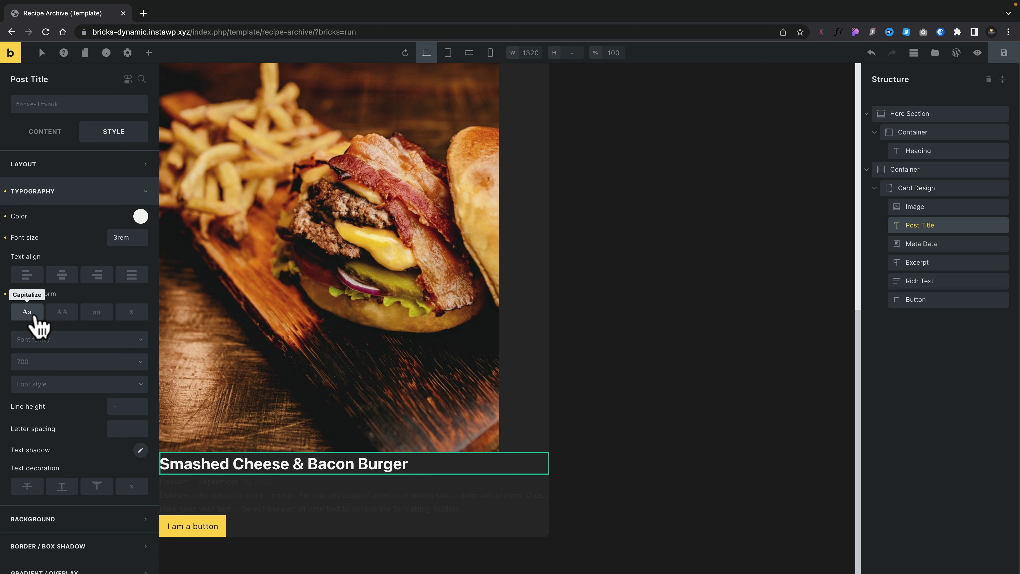
Step: Set the Post Title's font family to Poppins with weight 300 and a font size of 2rem
left_click(75, 339)
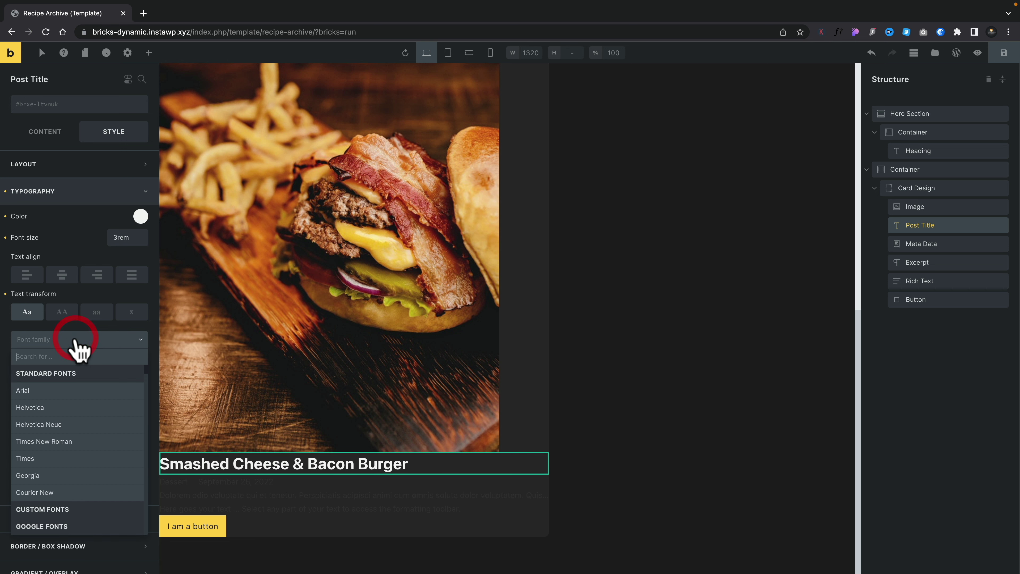
type("poppin")
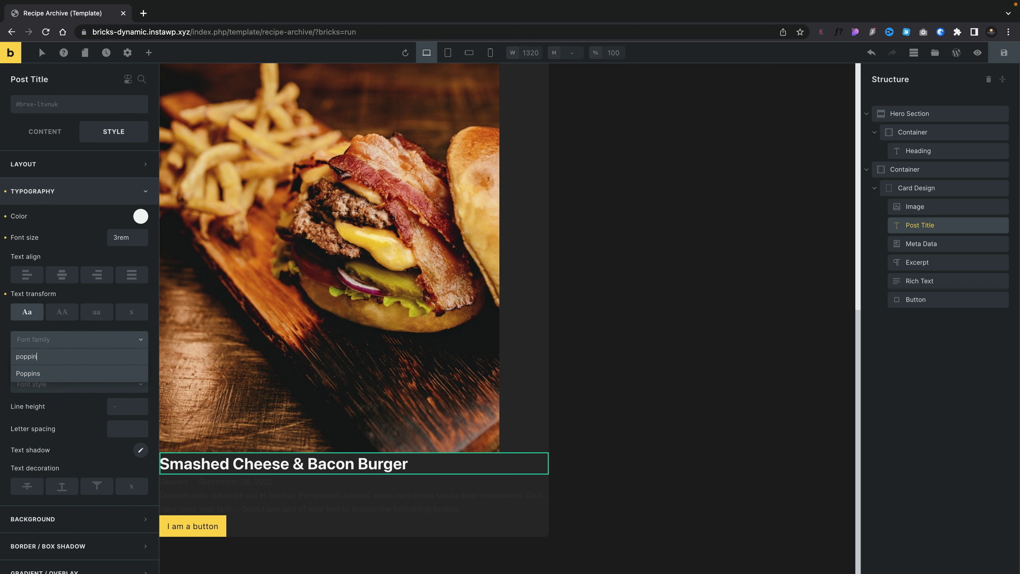
left_click(64, 373)
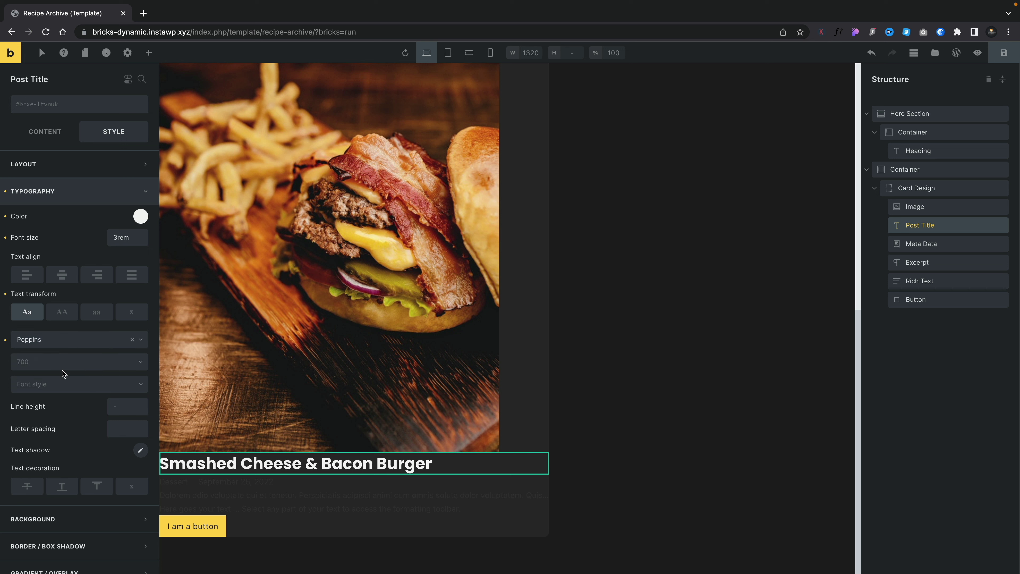
left_click(65, 364)
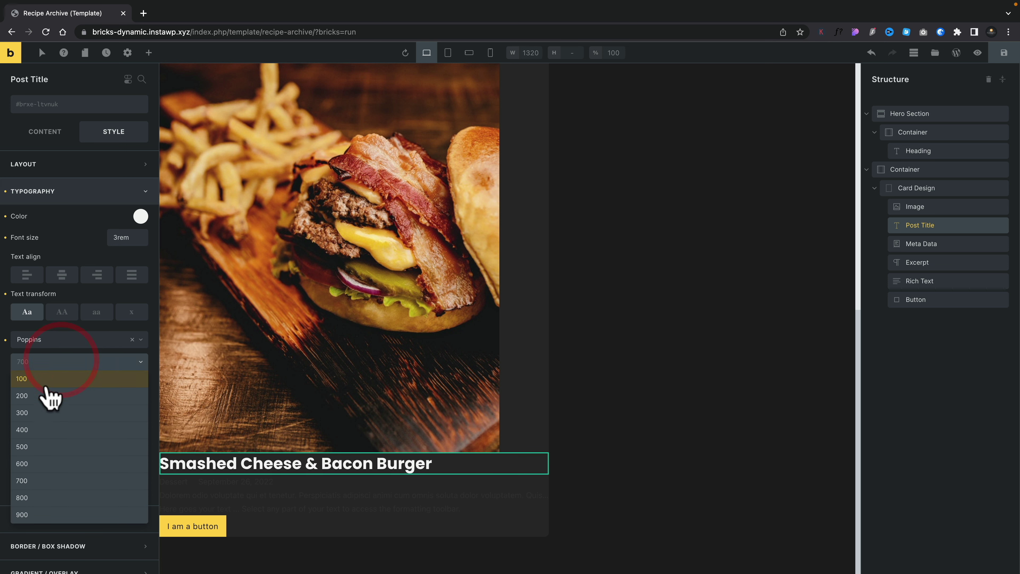
left_click(41, 411)
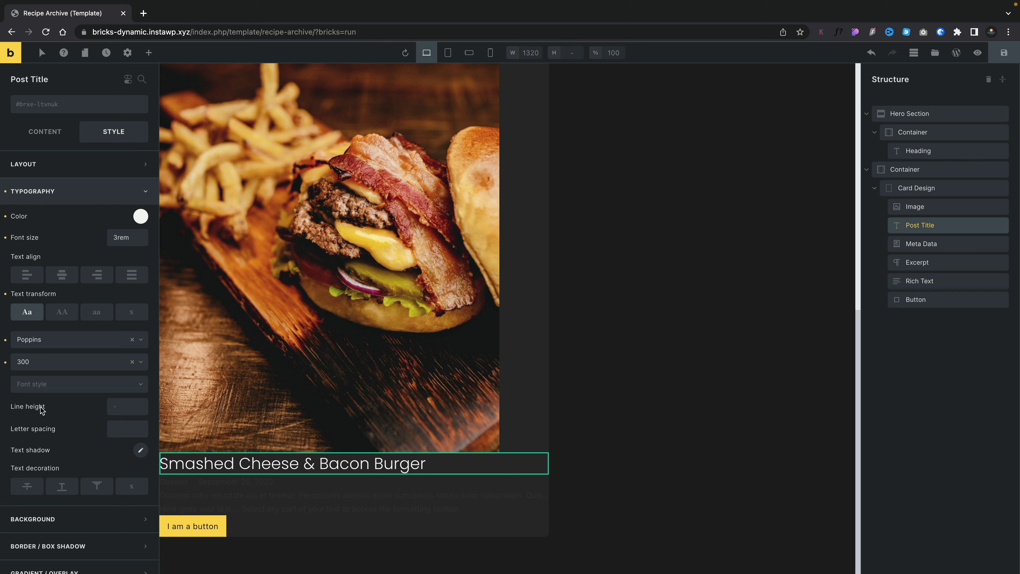
left_click(117, 237)
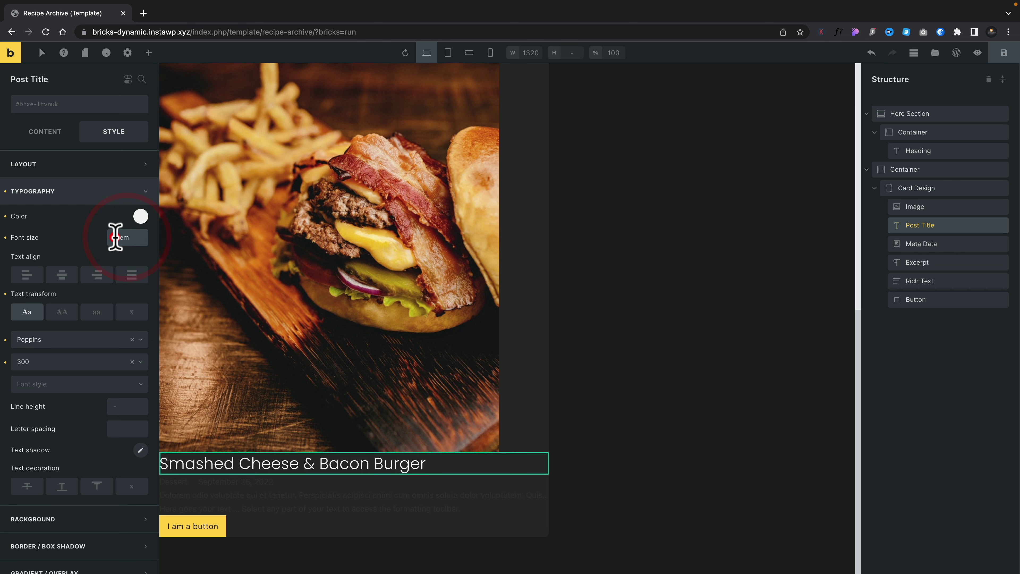
key("BackSpace")
type("2")
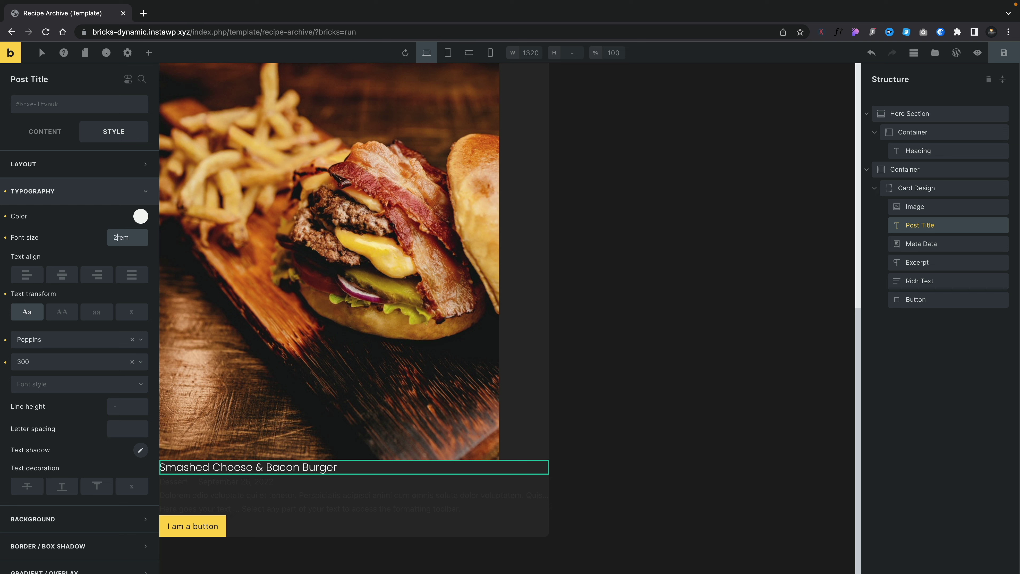
left_click(136, 190)
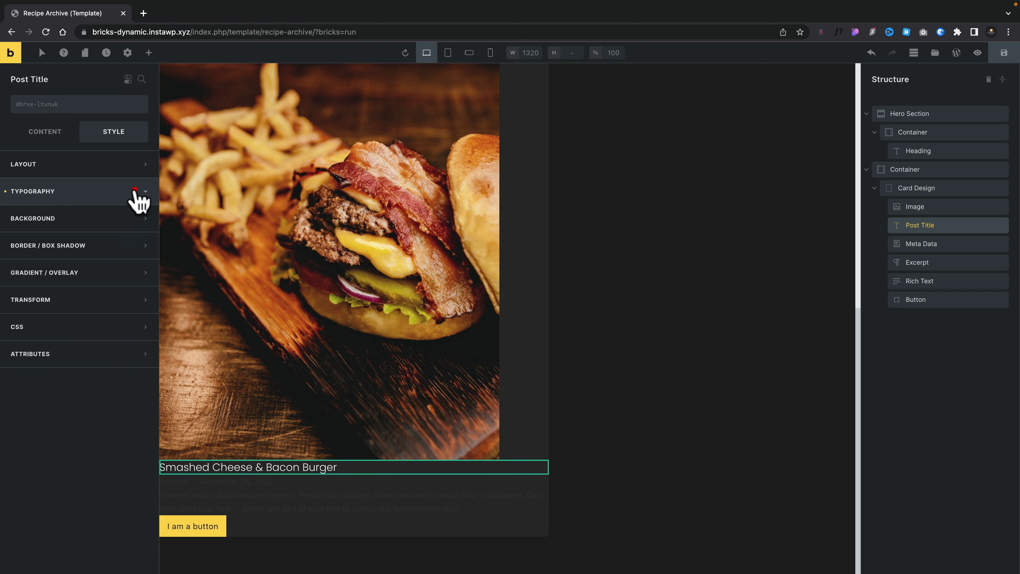
Step: Give the Post Title left, right and top margins of 30px
left_click(140, 164)
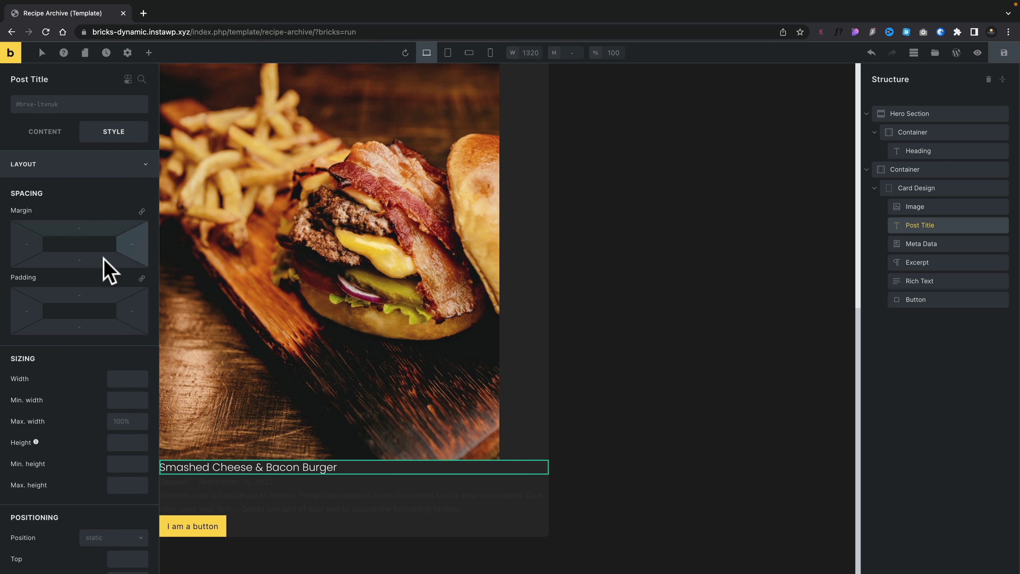
left_click(27, 244)
type("30")
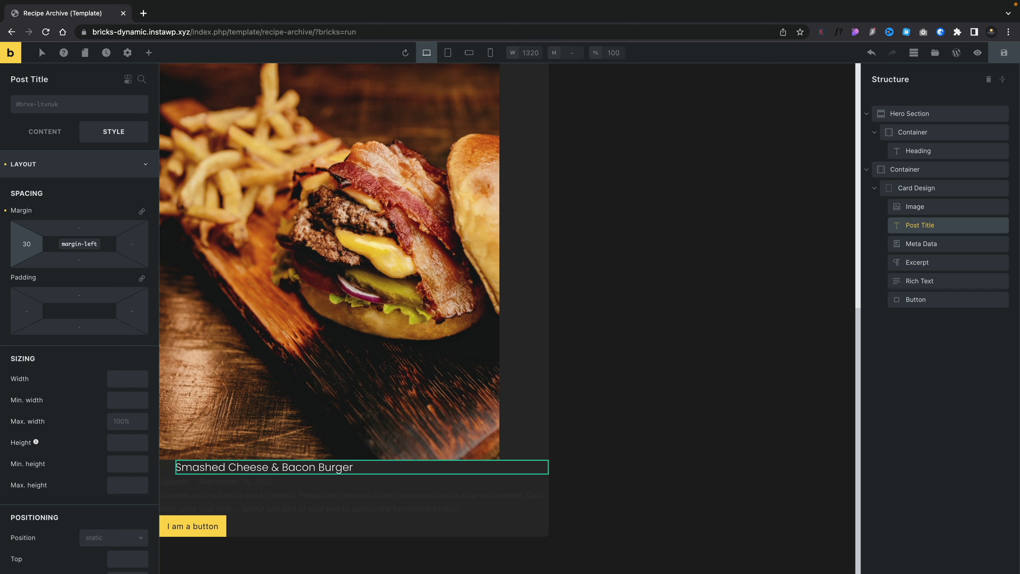
left_click(130, 242)
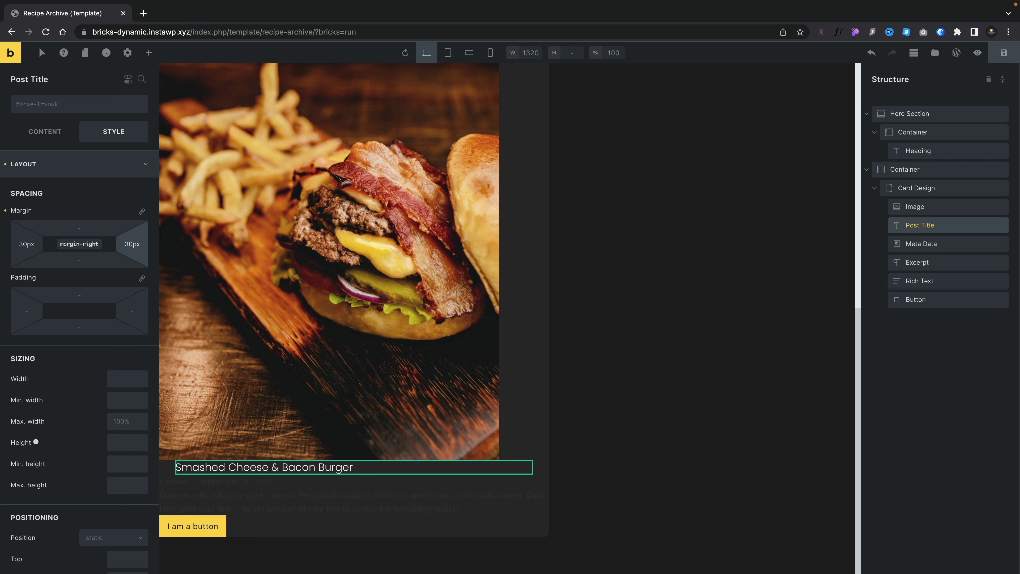
type("30px")
left_click(76, 228)
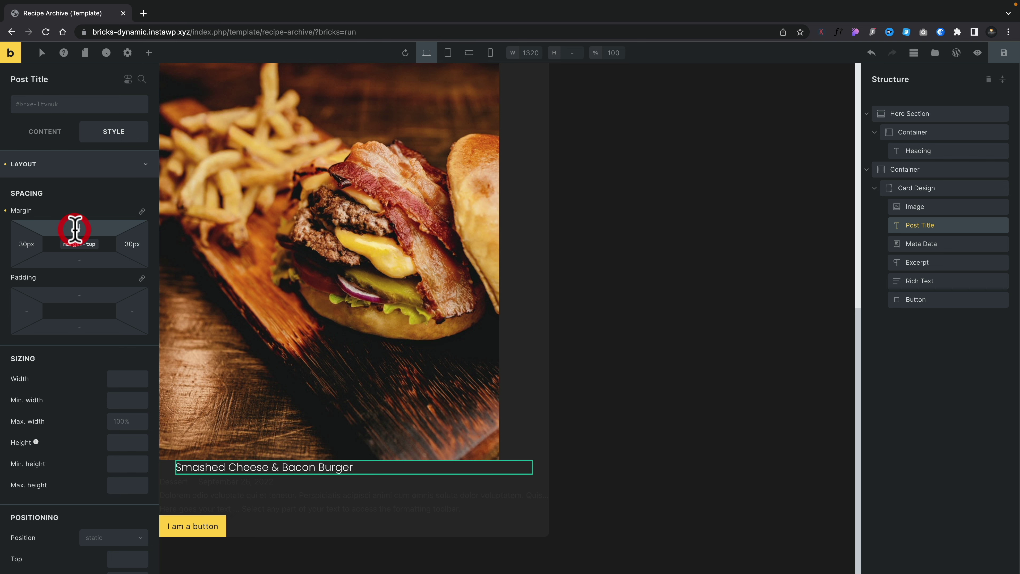
type("30px")
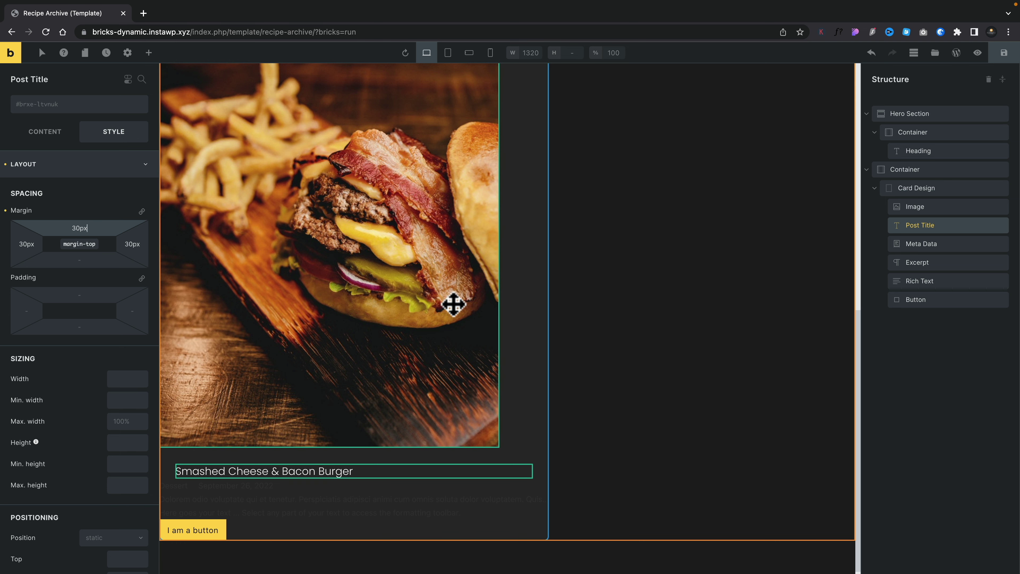
Step: Set the Excerpt's left margin to 30px
left_click(295, 494)
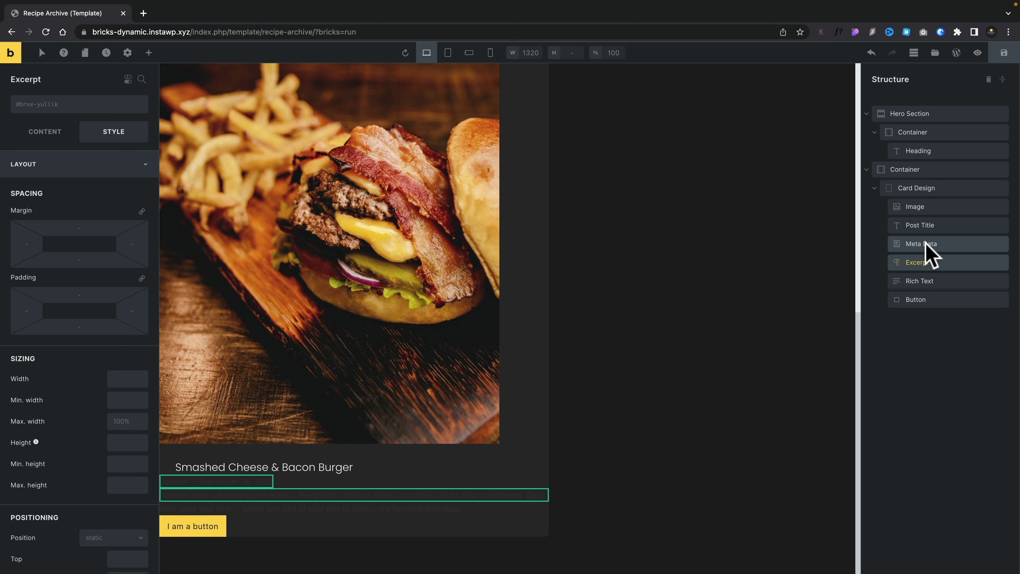
left_click(349, 500)
left_click(32, 244)
type("30px")
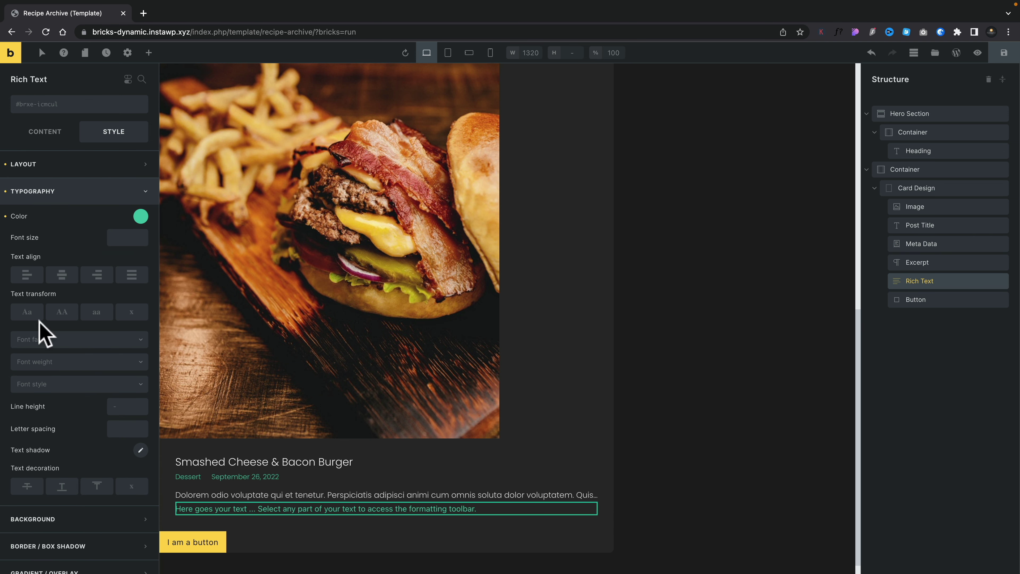
Step: Round the Button's corners in its border settings and set its text transform to uppercase
left_click(22, 244)
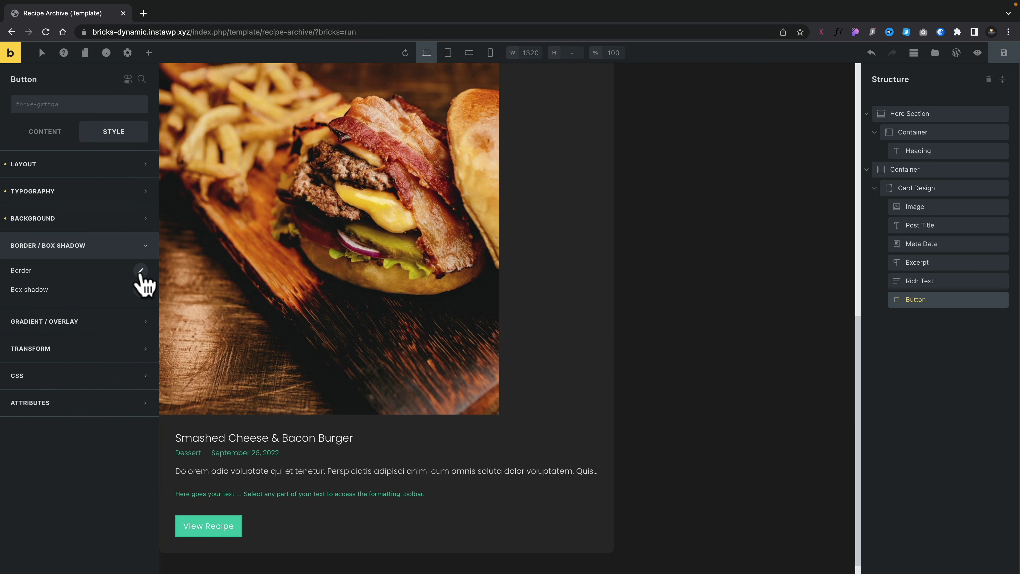
left_click(140, 270)
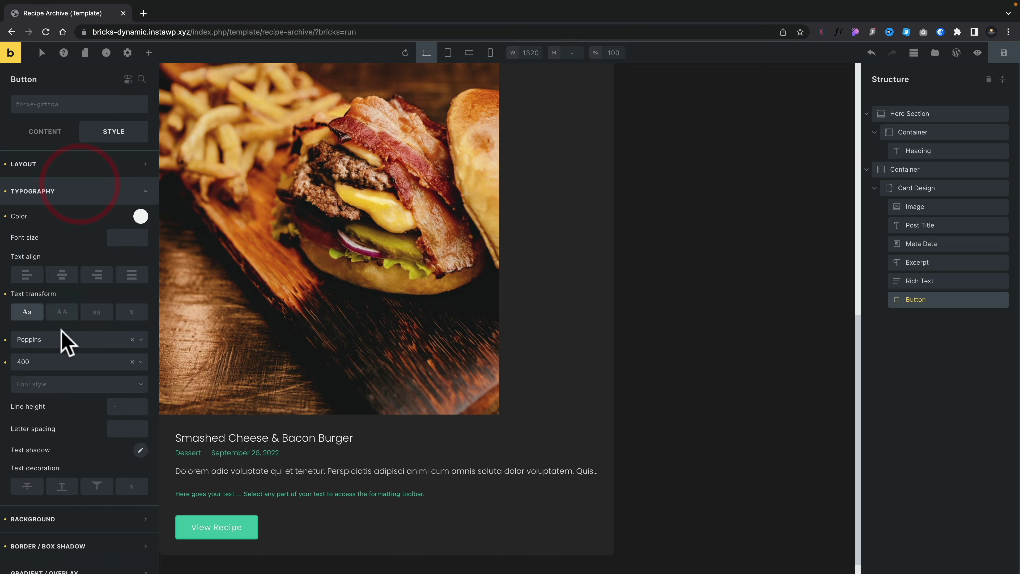
left_click(63, 312)
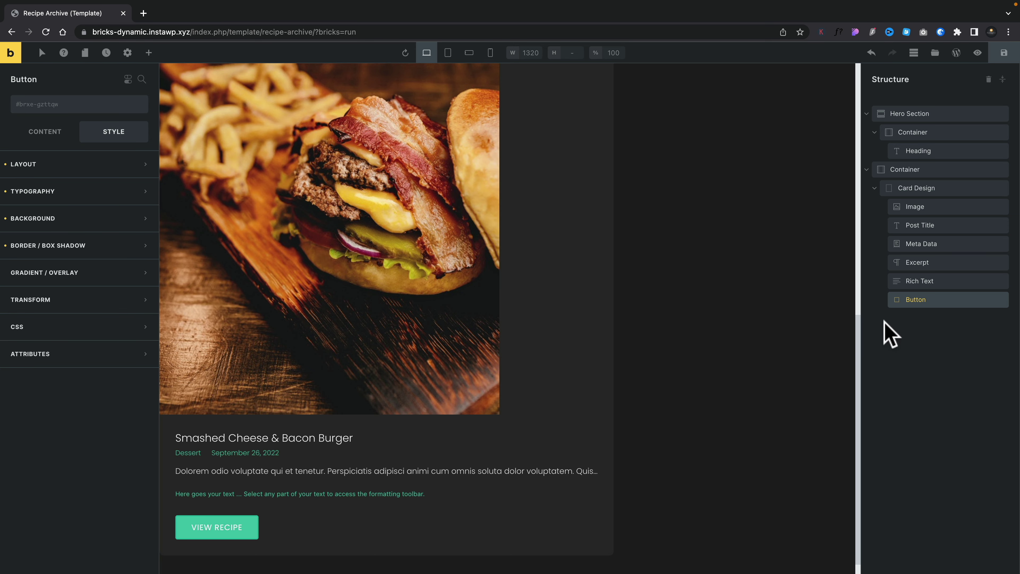
Step: Replace the Rich Text's placeholder content with "Preparation time:" followed by the ACF Cooking Time dynamic data field
left_click(934, 280)
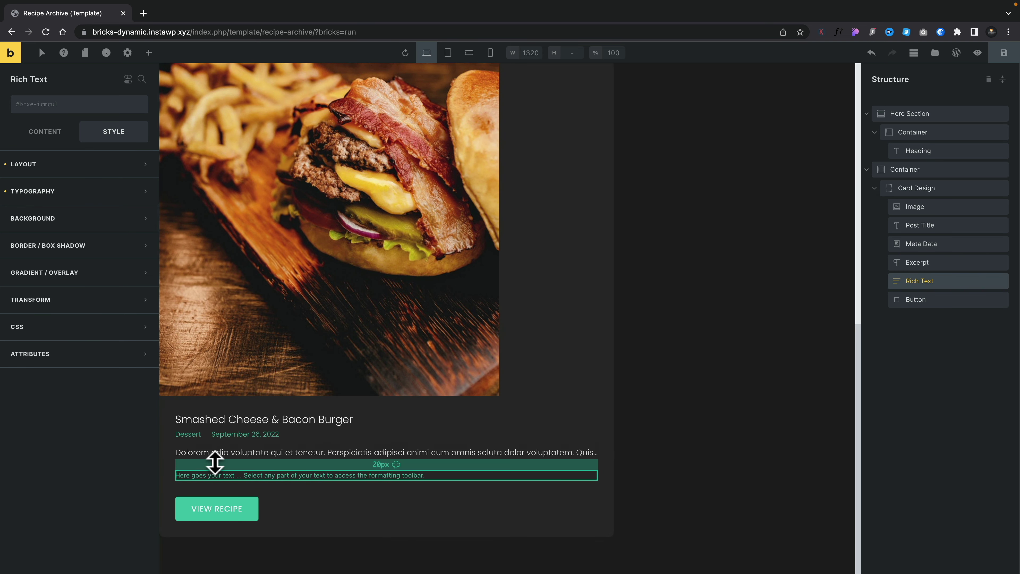
left_click(50, 135)
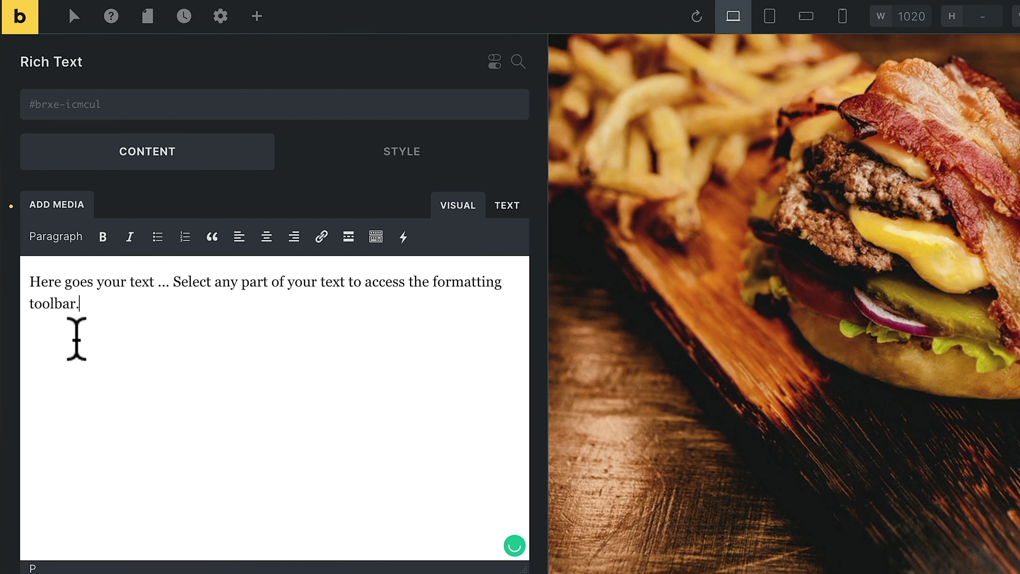
left_click_drag(87, 258, 19, 227)
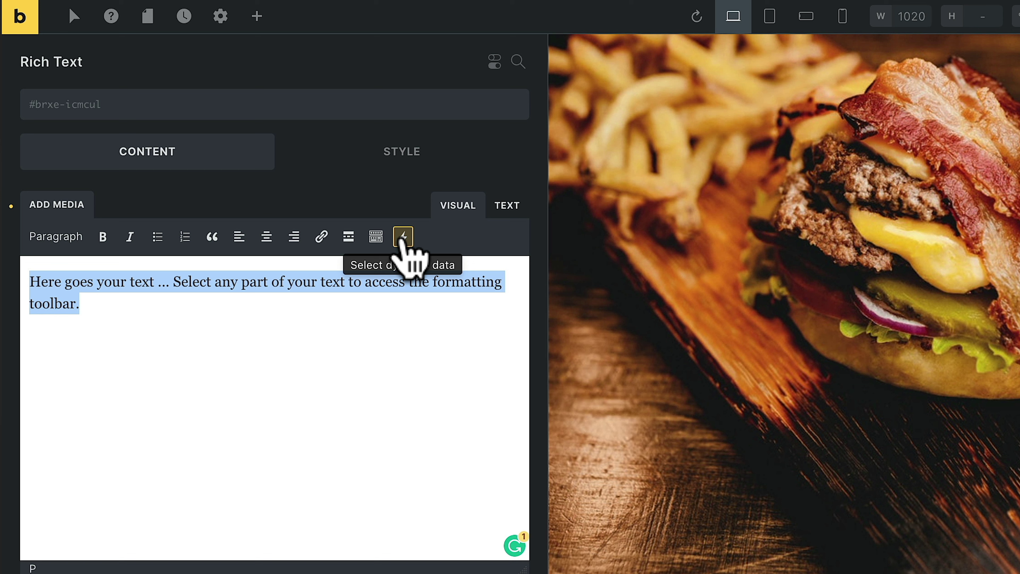
type("Pre")
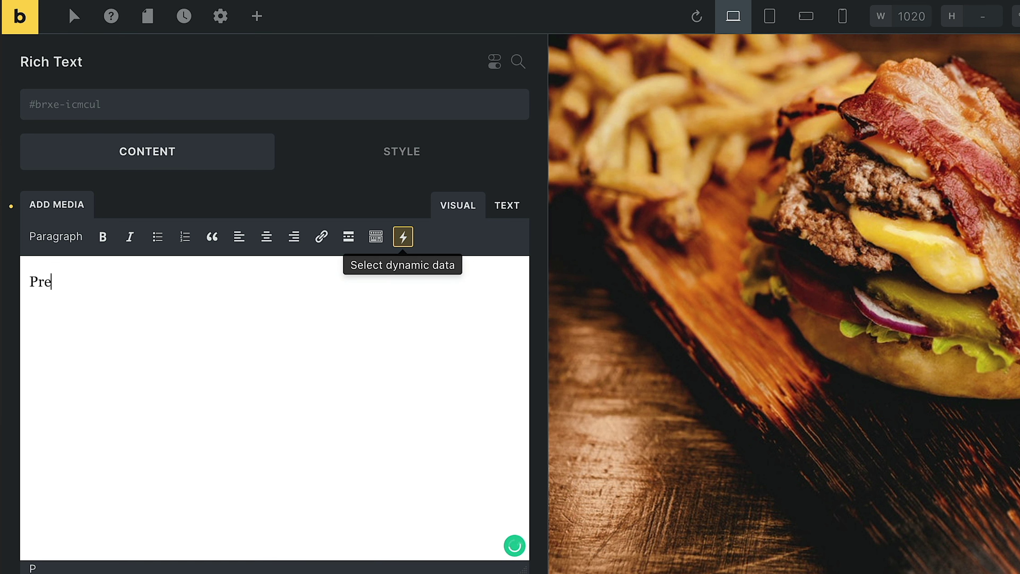
left_click(155, 281)
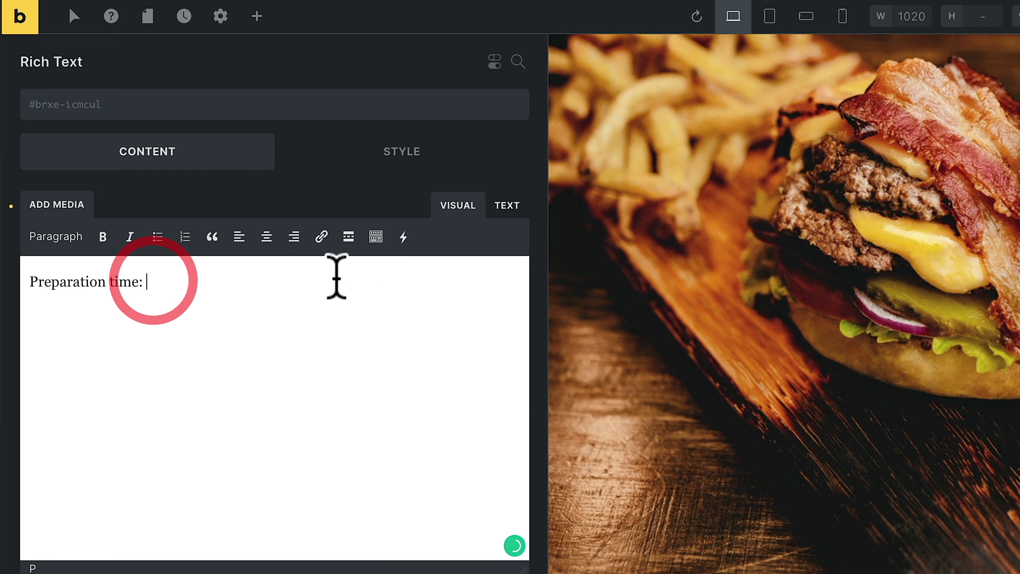
left_click(403, 239)
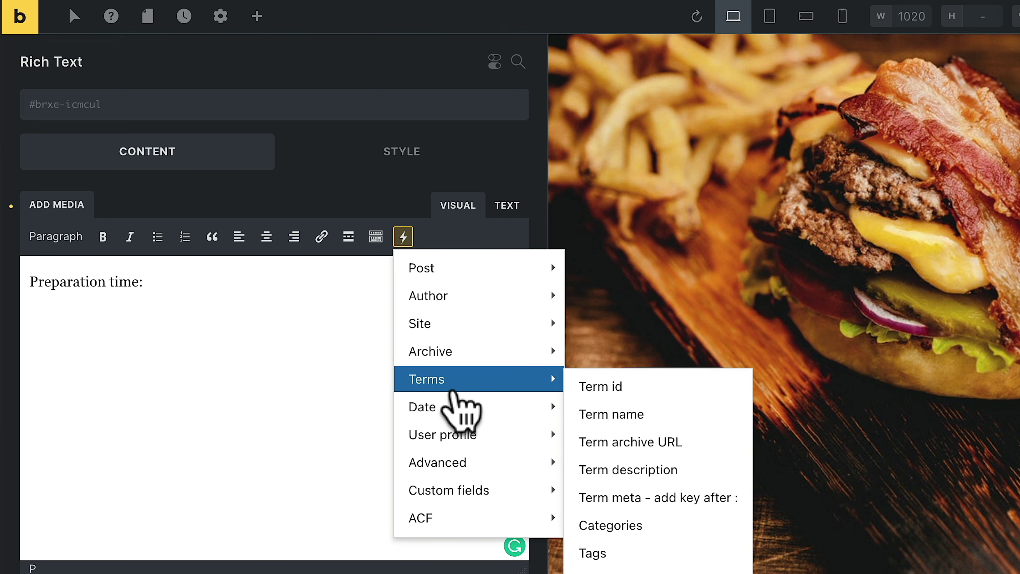
mouse_move(448, 522)
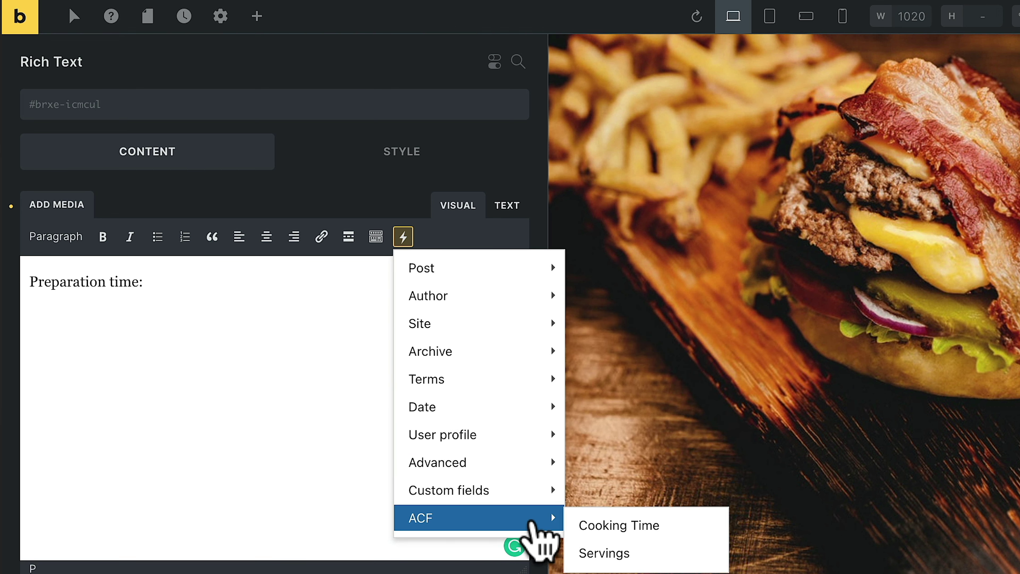
left_click(618, 527)
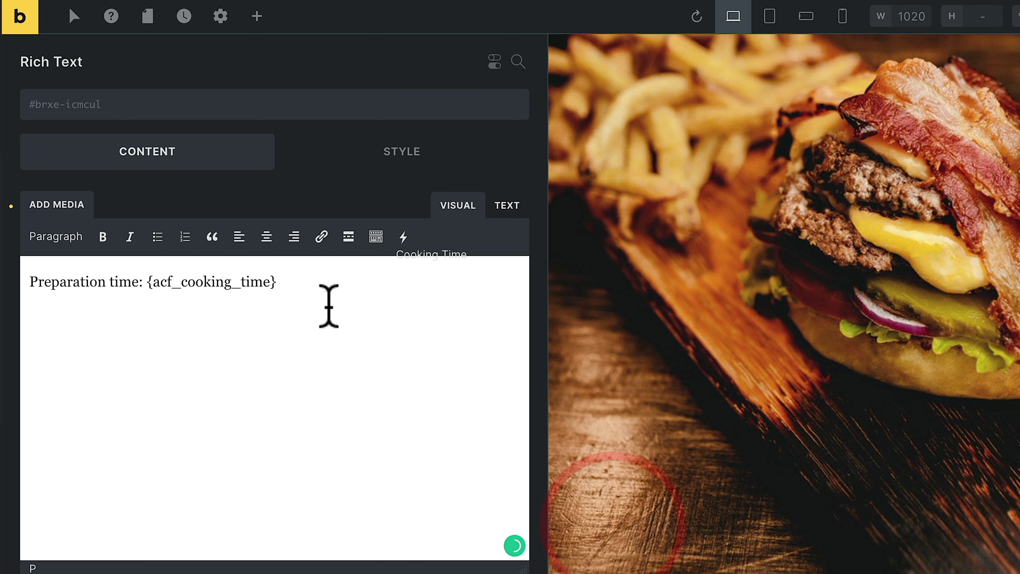
Step: Append "// Servings:" to the Rich Text content, followed by the ACF Servings dynamic data field
left_click(301, 287)
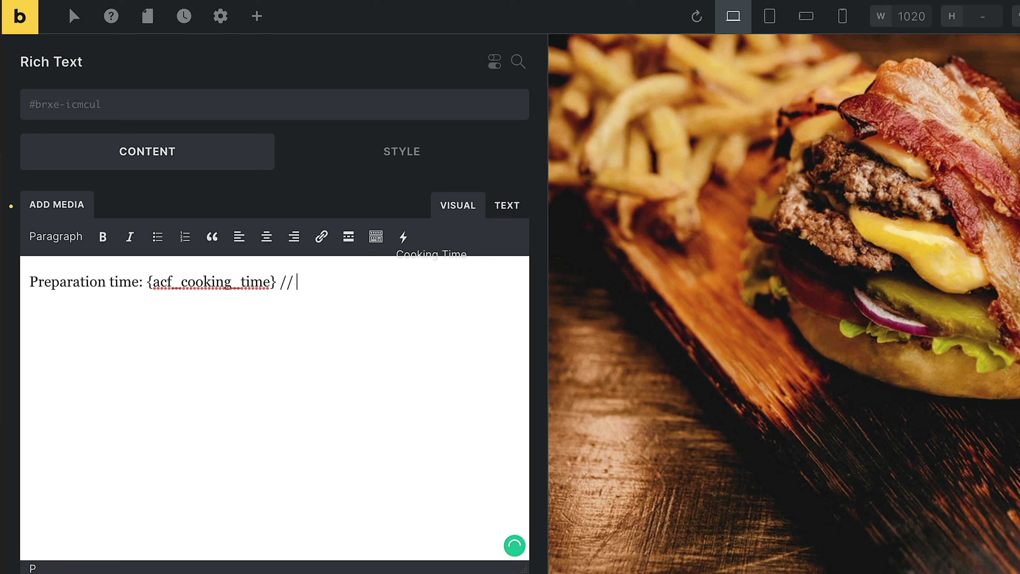
type("// Servings:")
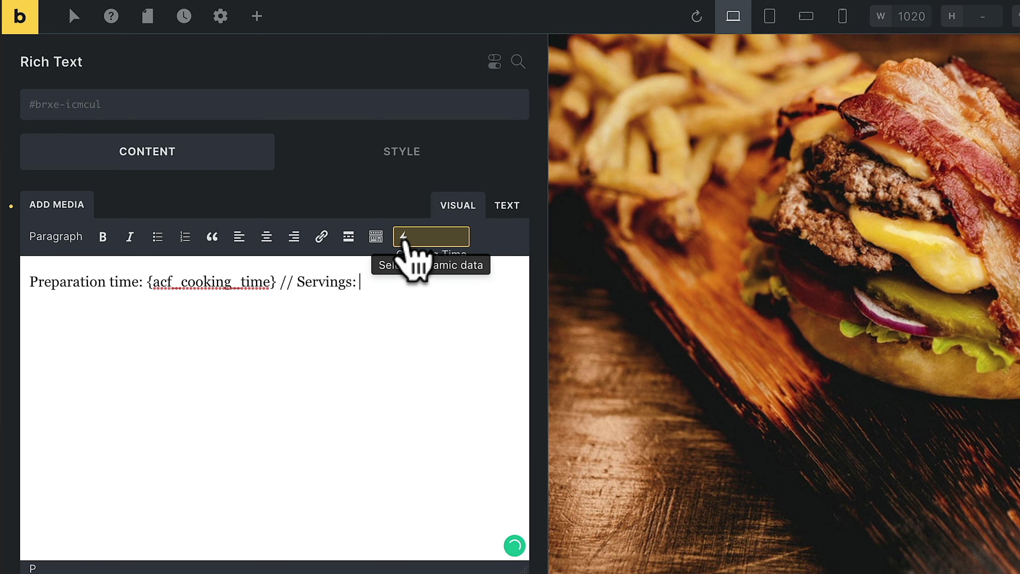
left_click(404, 241)
mouse_move(455, 519)
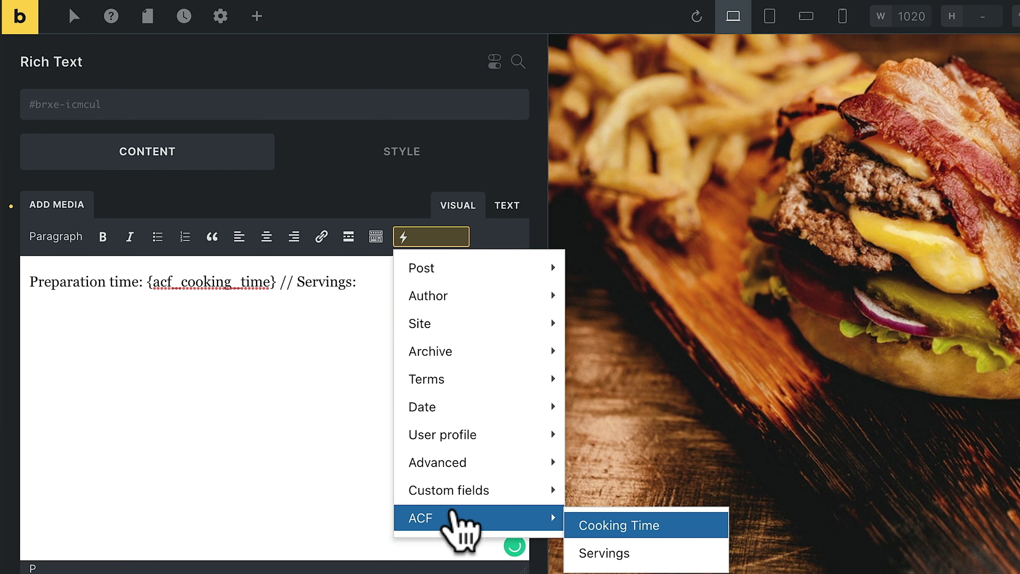
left_click(598, 553)
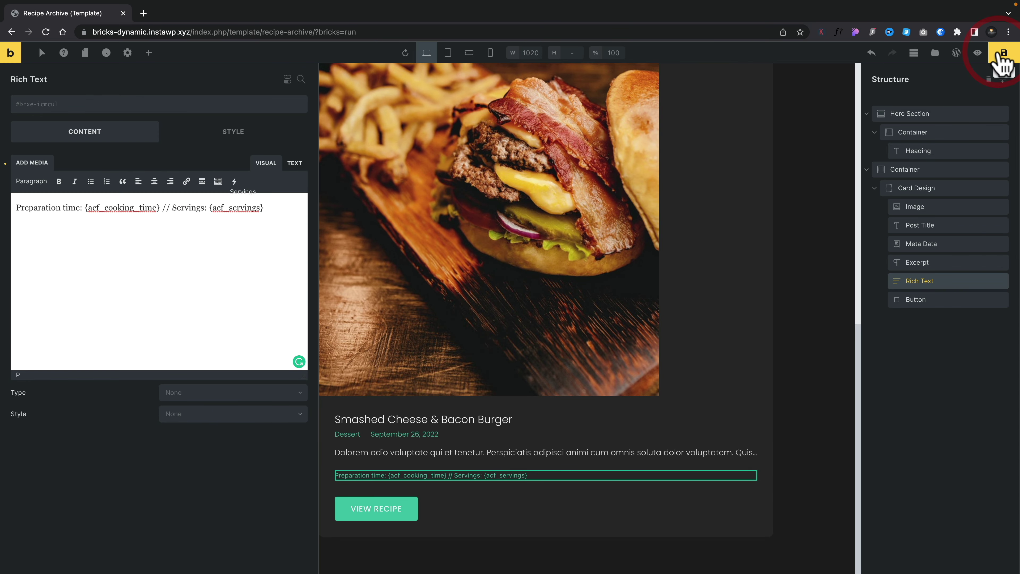
Step: Save the template and preview the recipe card on the front-end page, returning to the builder
left_click(1002, 54)
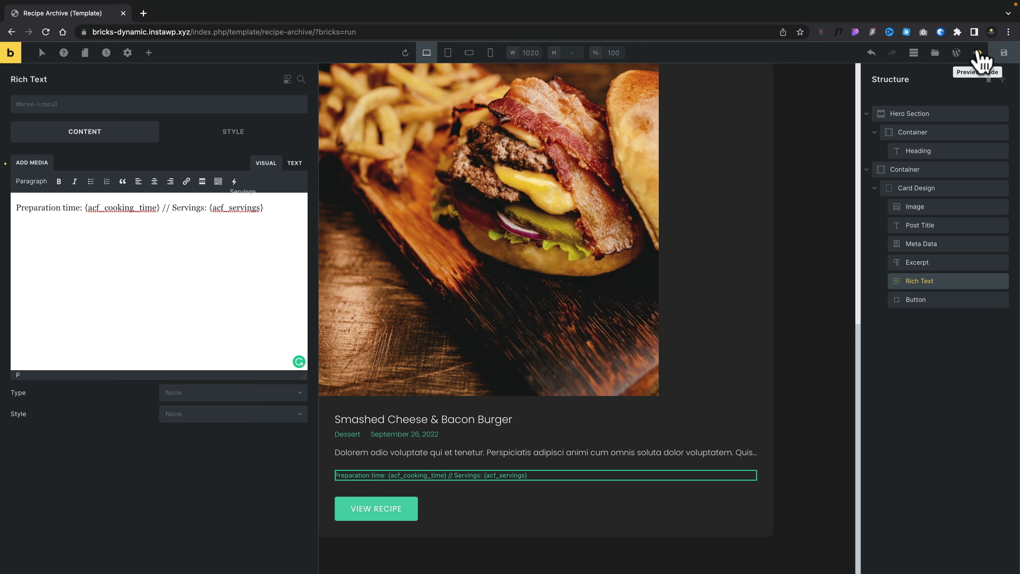
left_click(978, 53)
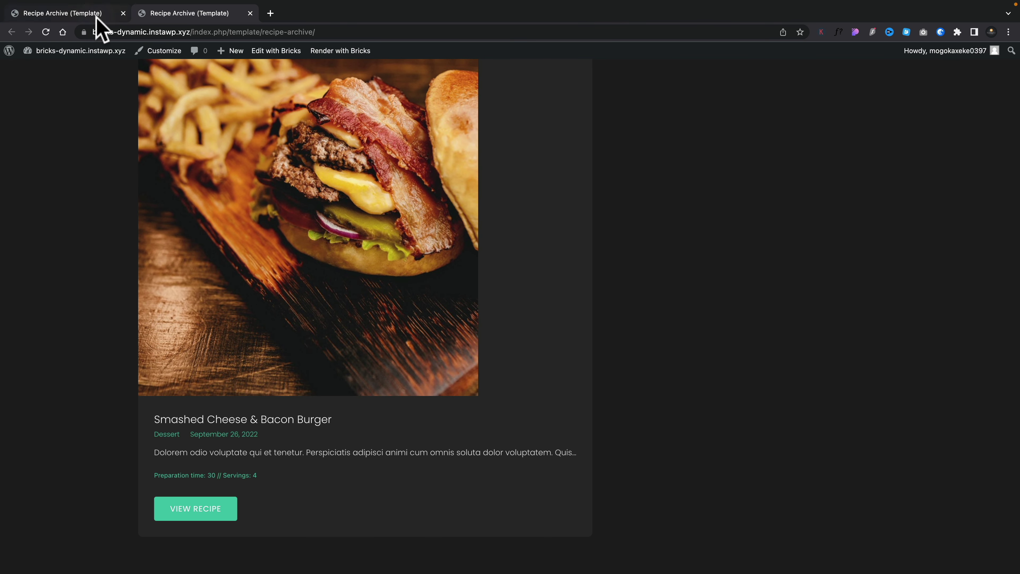
left_click(93, 14)
left_click(975, 53)
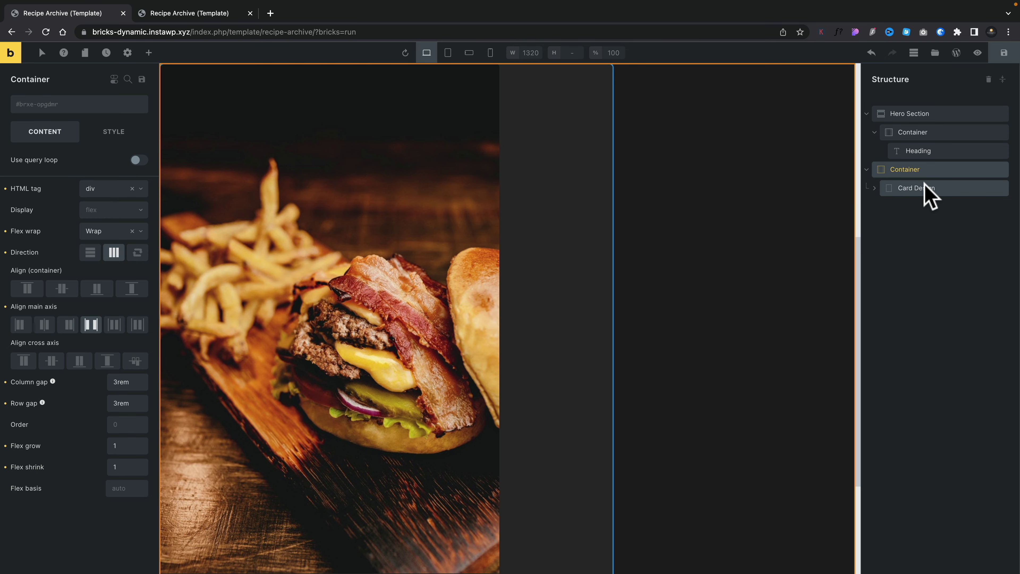
Step: Enable the query loop on the Card Design block and look through the repeated recipe cards on the canvas
left_click(924, 185)
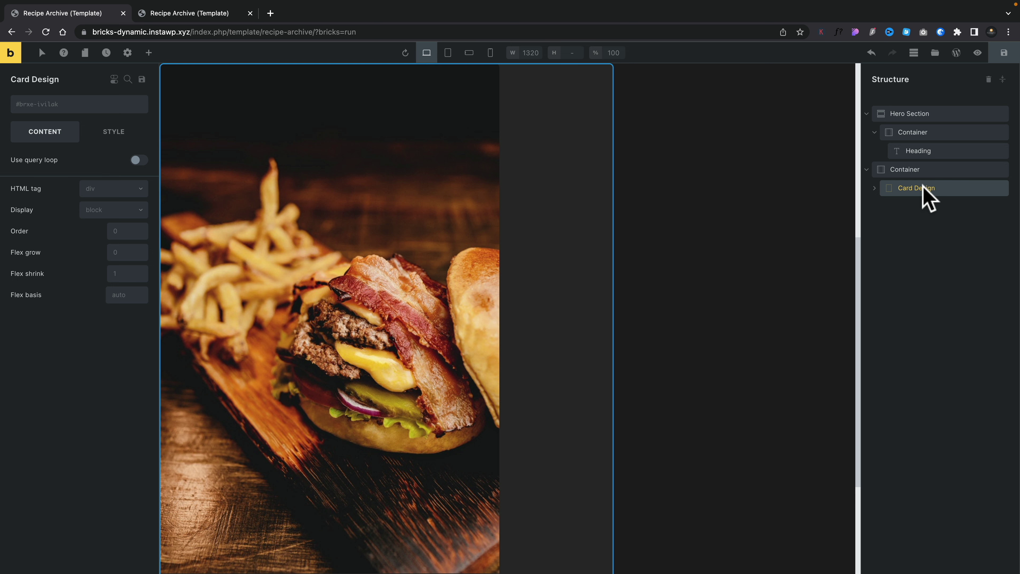
left_click(934, 187)
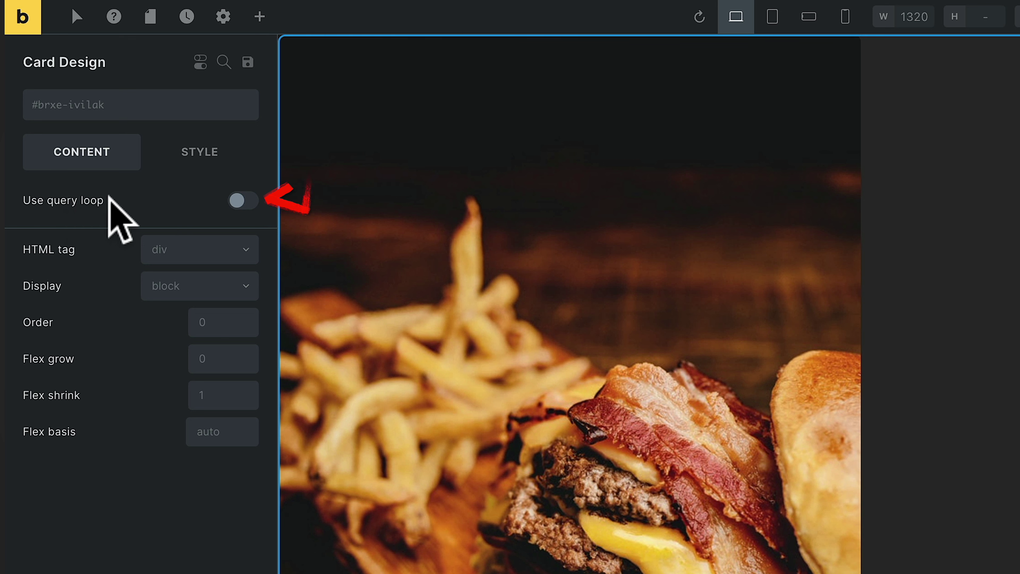
left_click(243, 200)
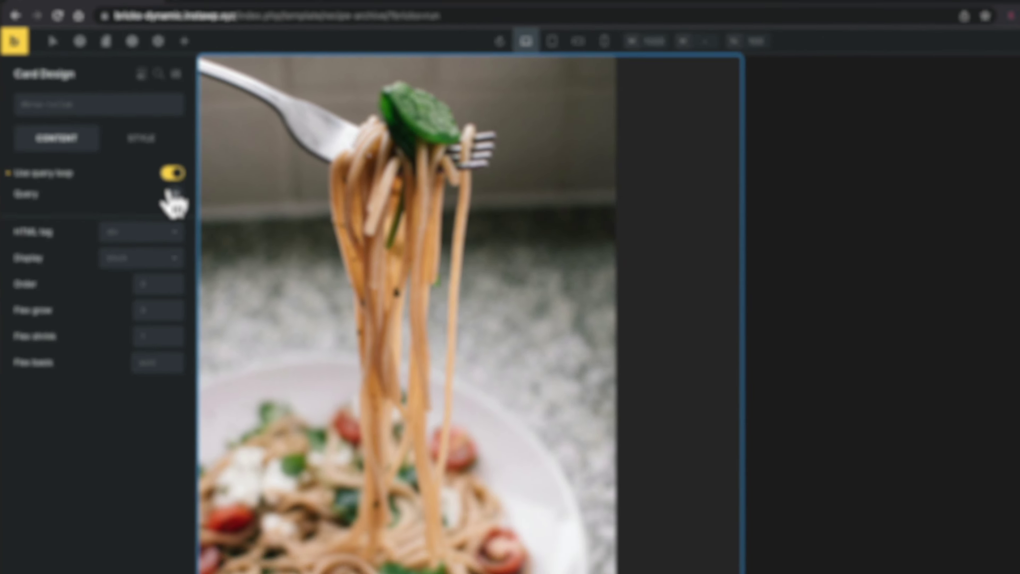
scroll(273, 368, "down", 20)
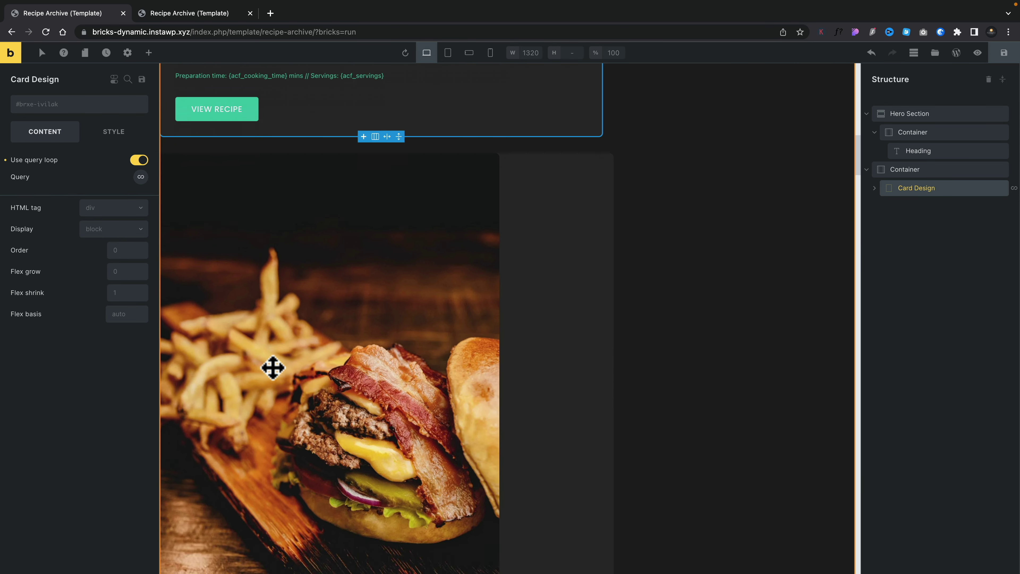
scroll(273, 367, "down", 15)
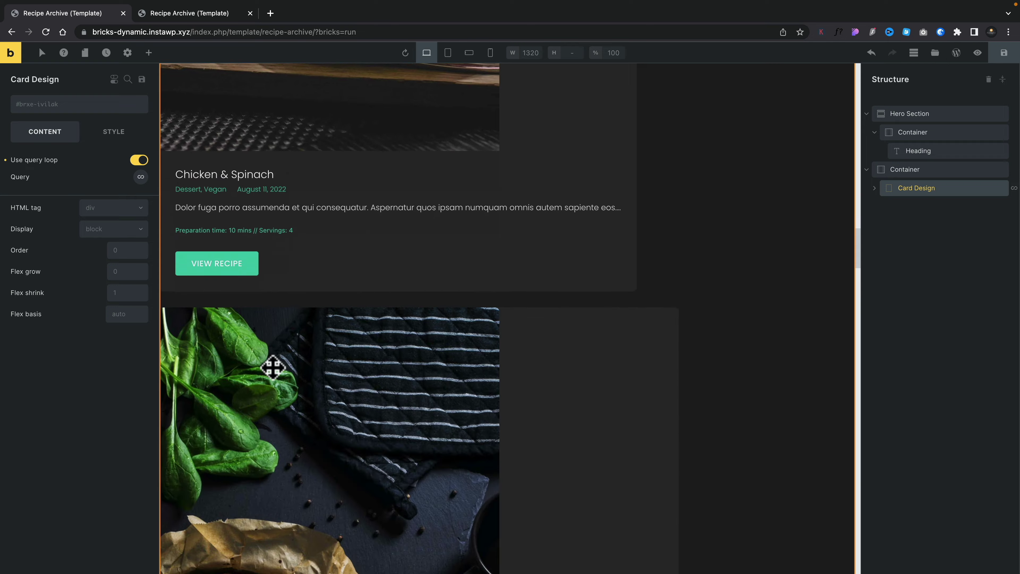
scroll(273, 368, "up", 15)
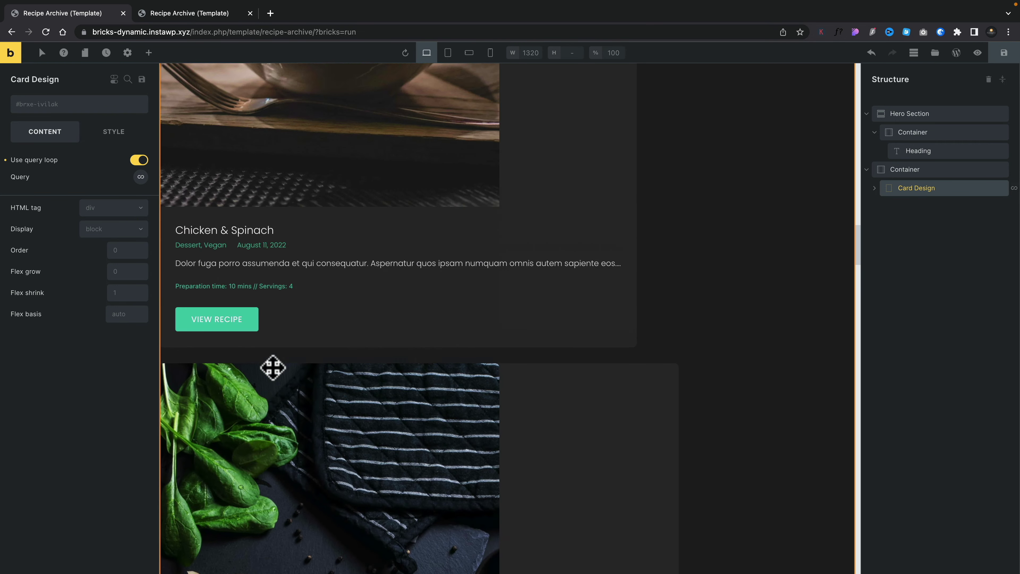
scroll(273, 368, "up", 10)
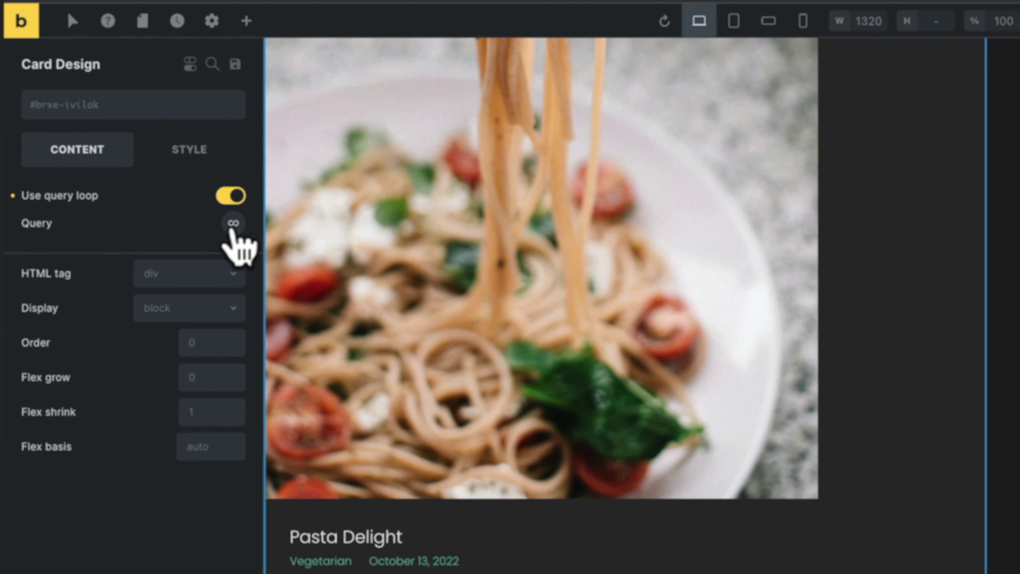
Step: Configure the Card Design query with type Posts, post type Posts, order by Published date, and 6 posts per page
left_click(140, 177)
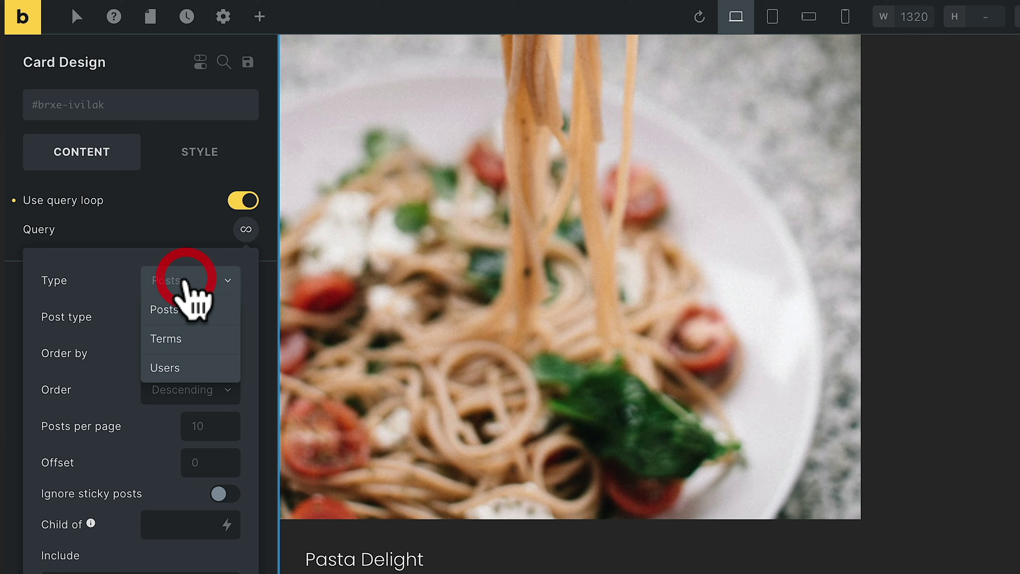
left_click(181, 309)
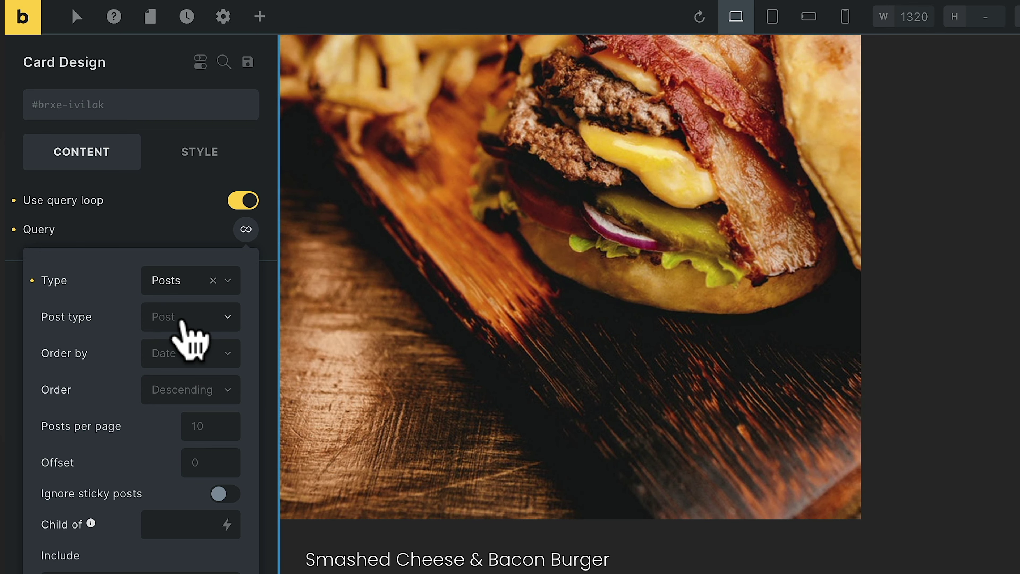
left_click(182, 327)
left_click(180, 345)
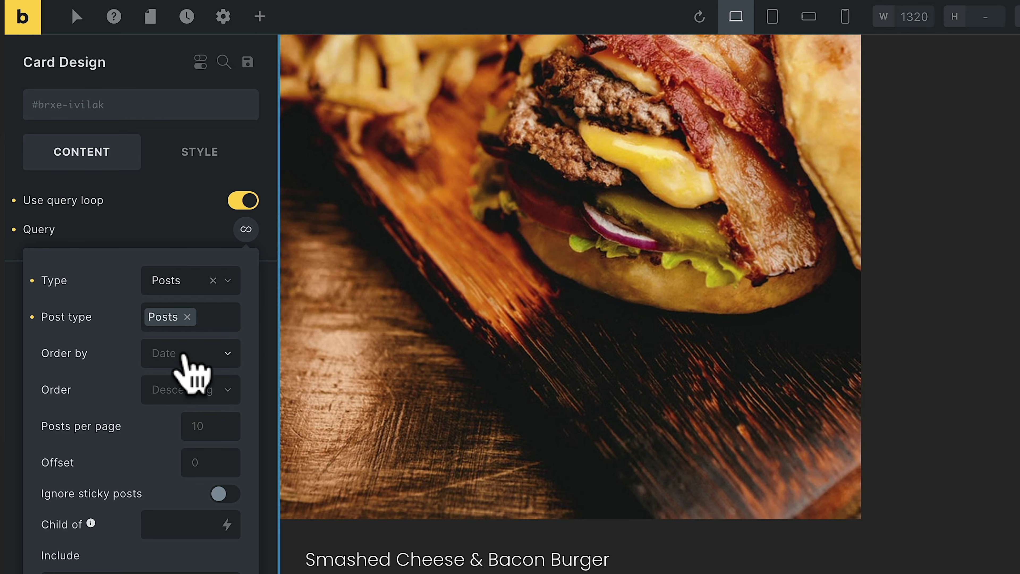
left_click(182, 352)
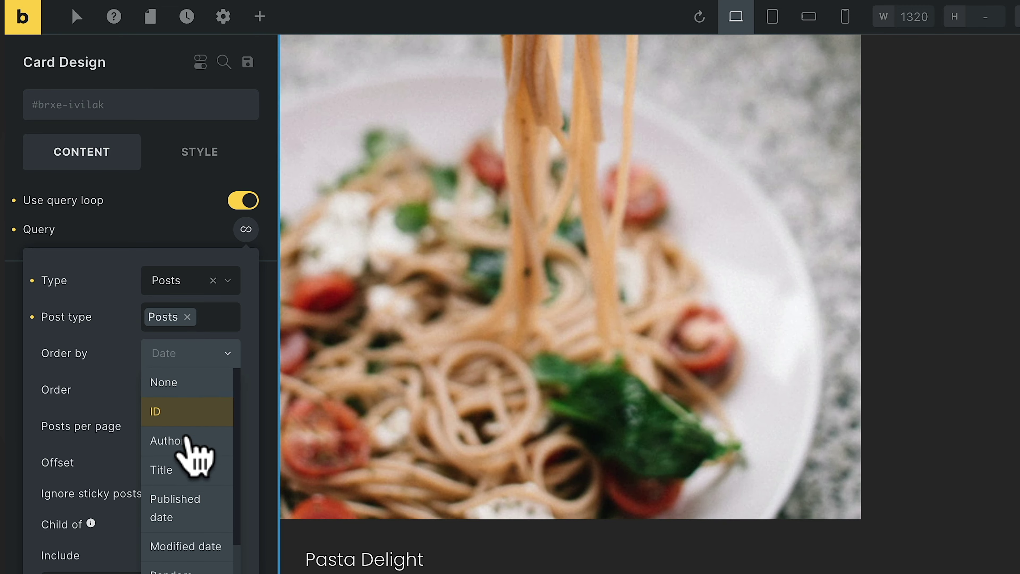
left_click(179, 506)
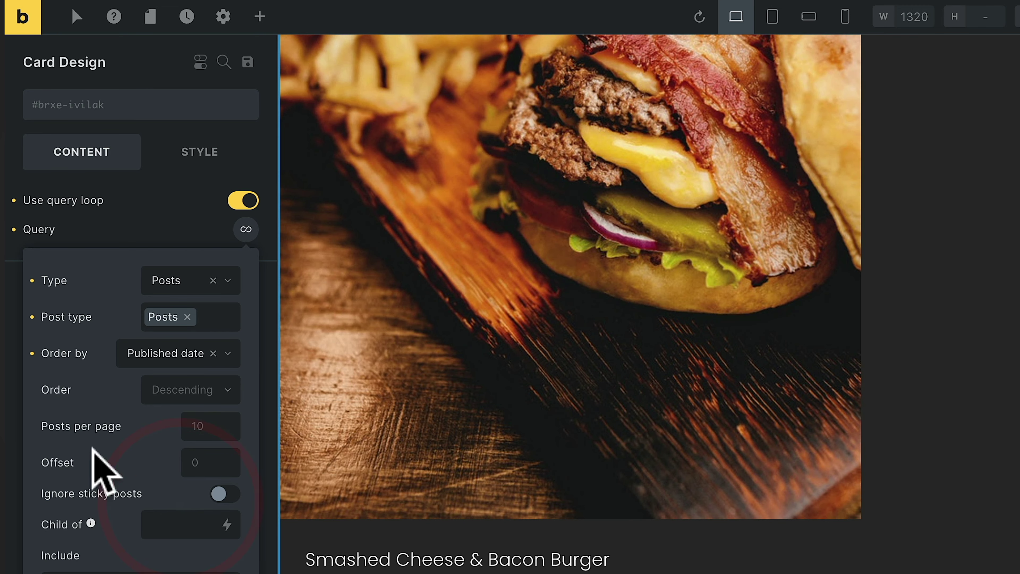
left_click(200, 428)
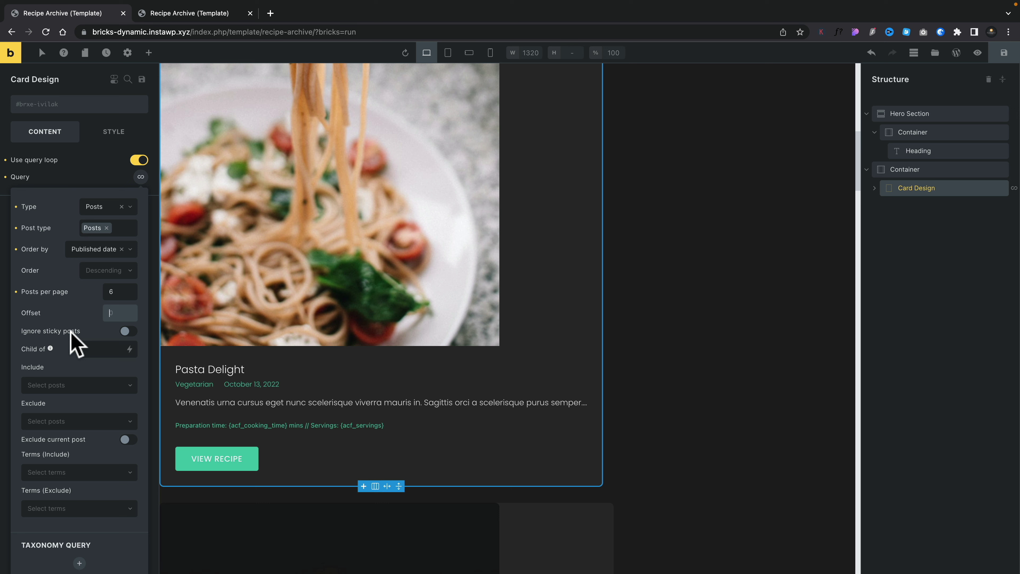
left_click(141, 177)
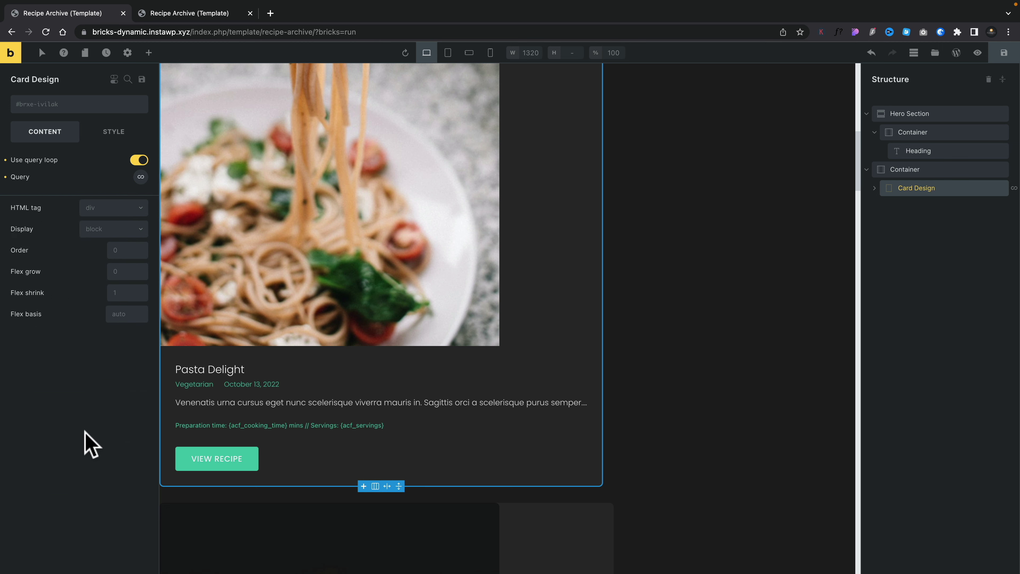
Step: Save the template and reopen the Card Design block's content settings
scroll(422, 335, "up", 10)
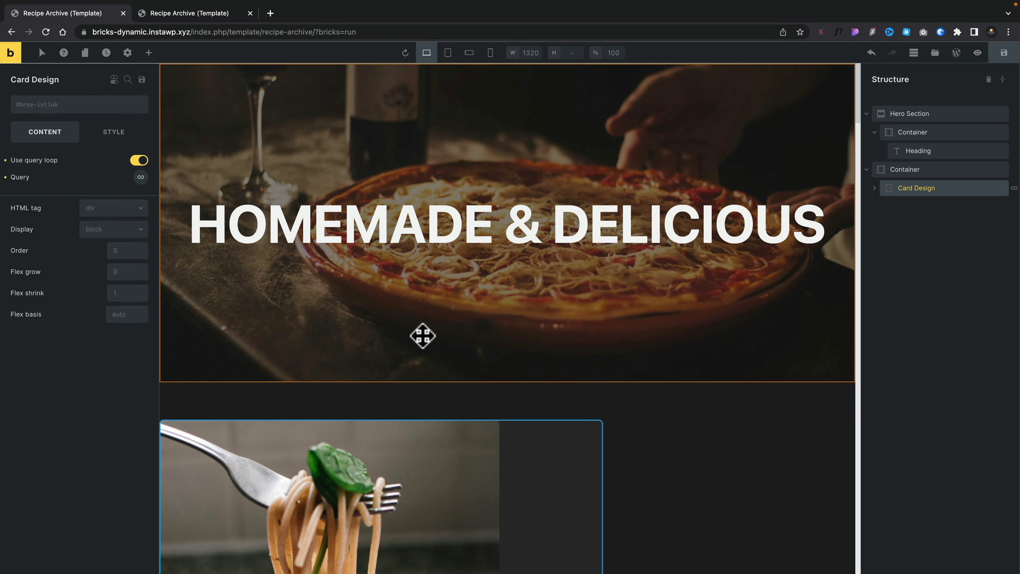
scroll(423, 335, "down", 5)
scroll(423, 335, "down", 5)
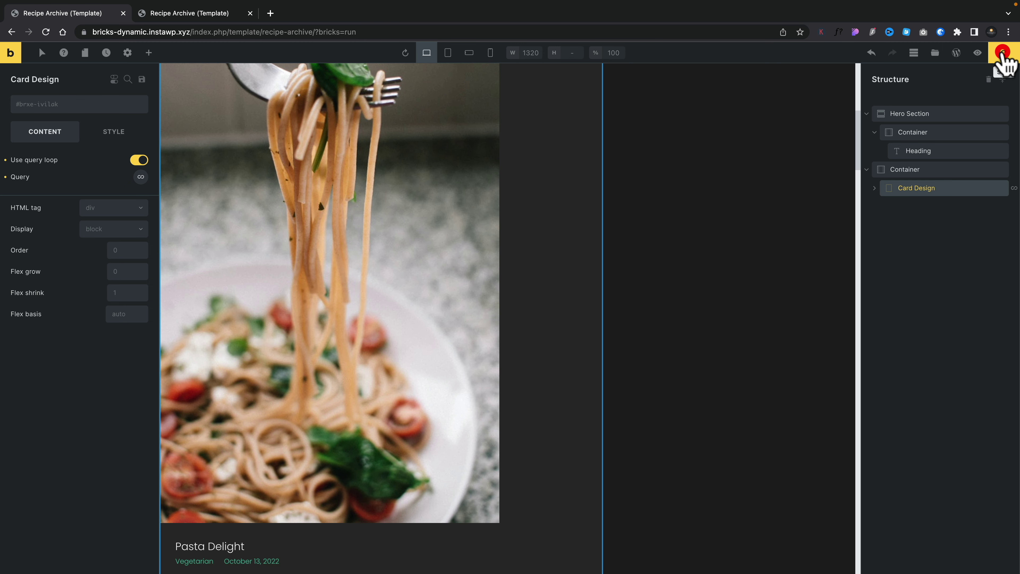
left_click(1002, 54)
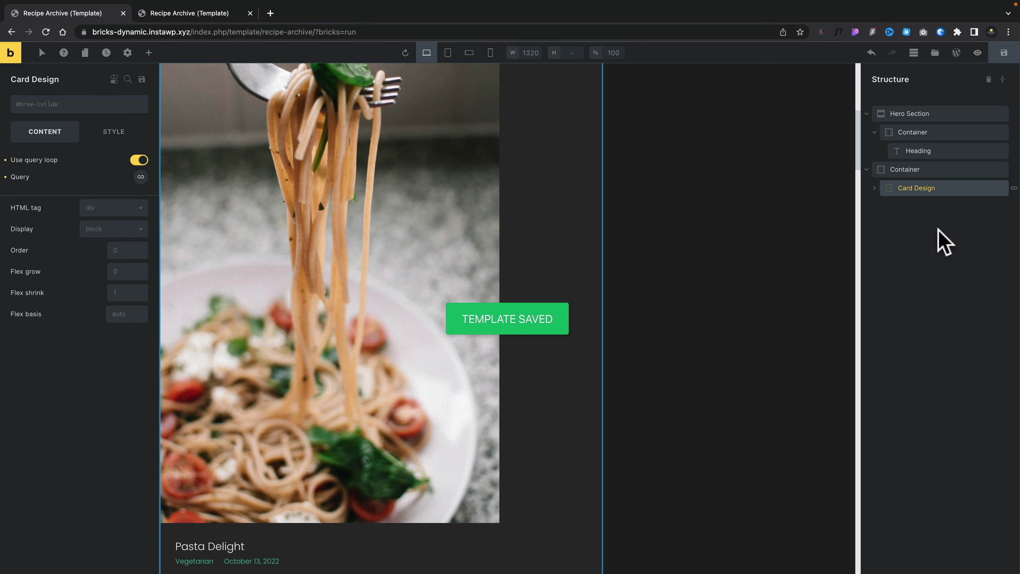
left_click(933, 187)
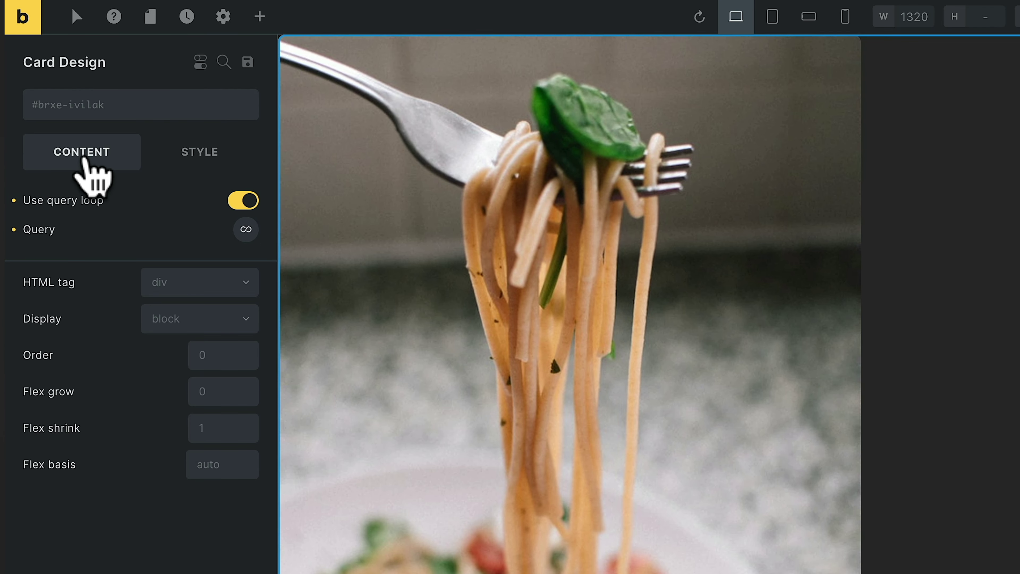
left_click(70, 153)
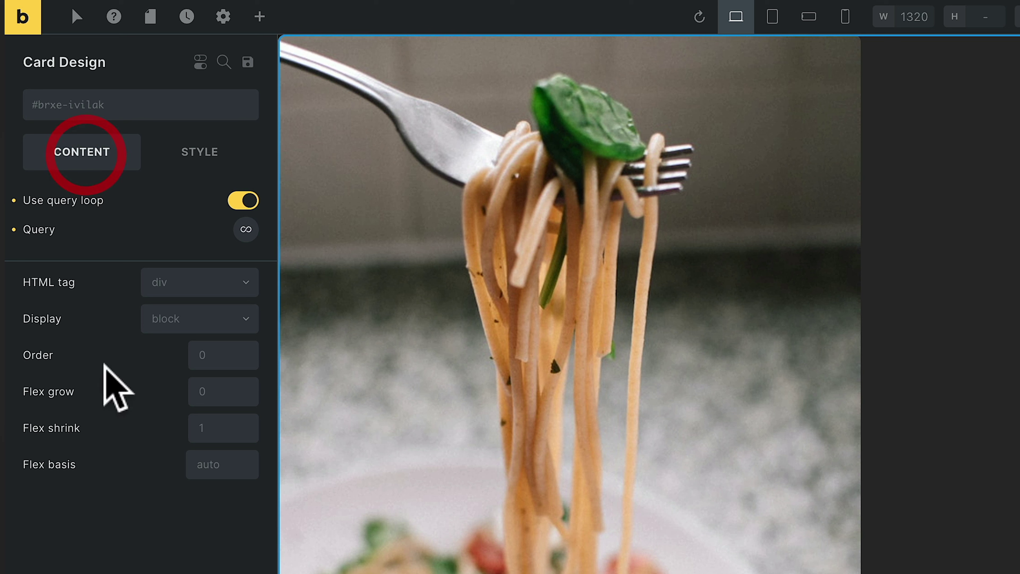
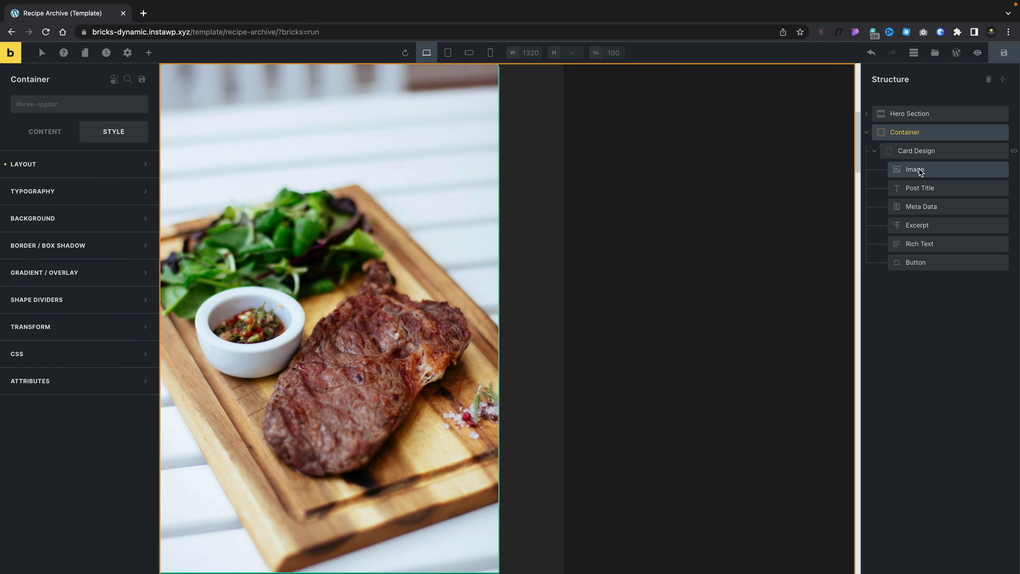
Step: Clear the flex grow, flex shrink and flex basis values of the Card Design block
left_click(935, 151)
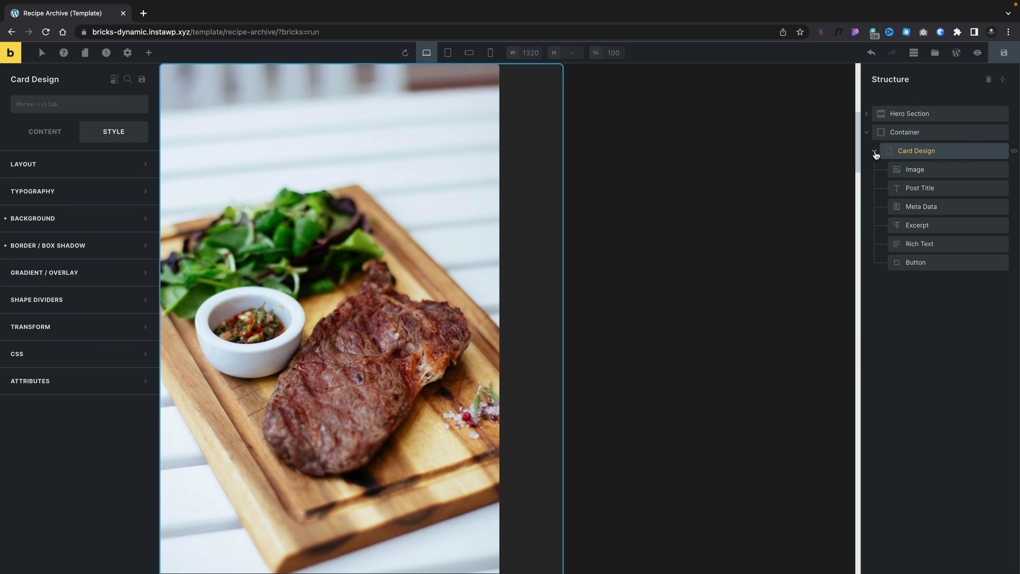
left_click(874, 151)
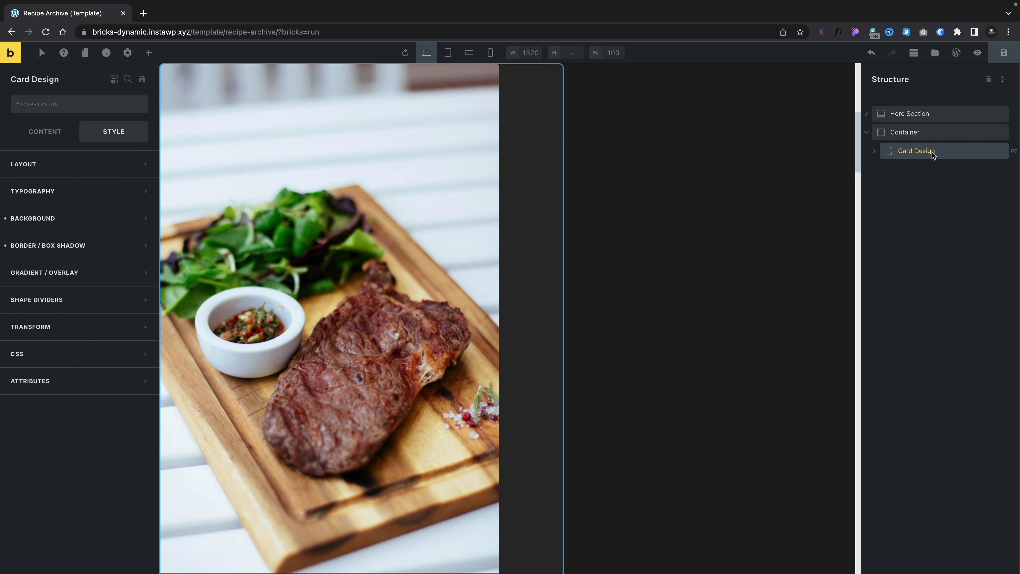
left_click(45, 131)
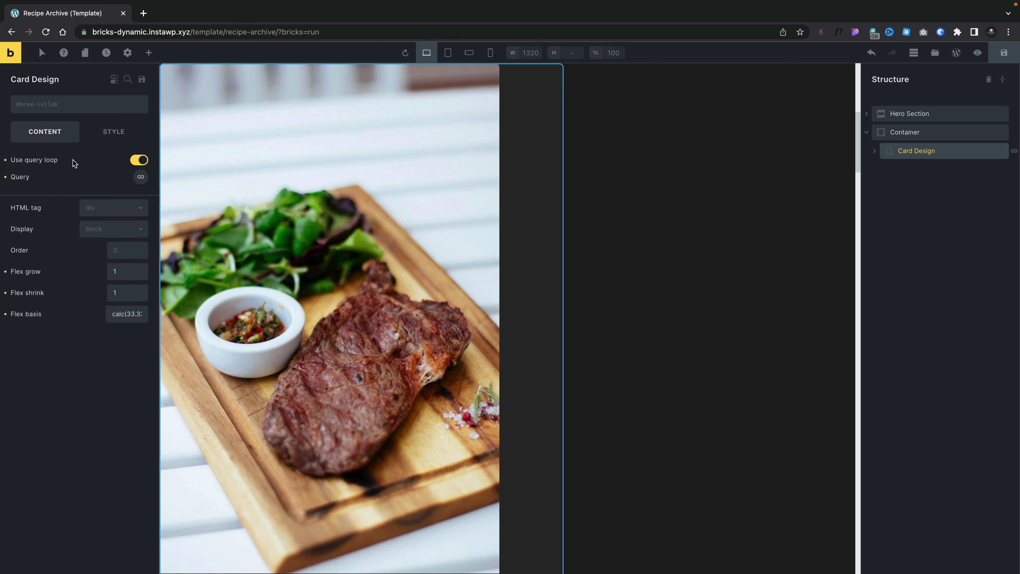
left_click(5, 272)
left_click(5, 293)
left_click(4, 313)
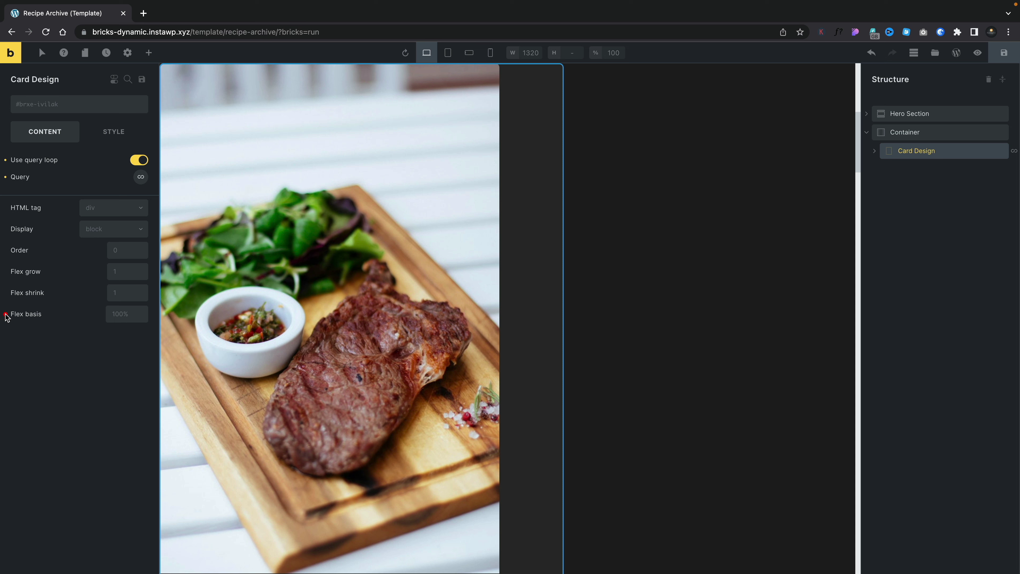
left_click(114, 131)
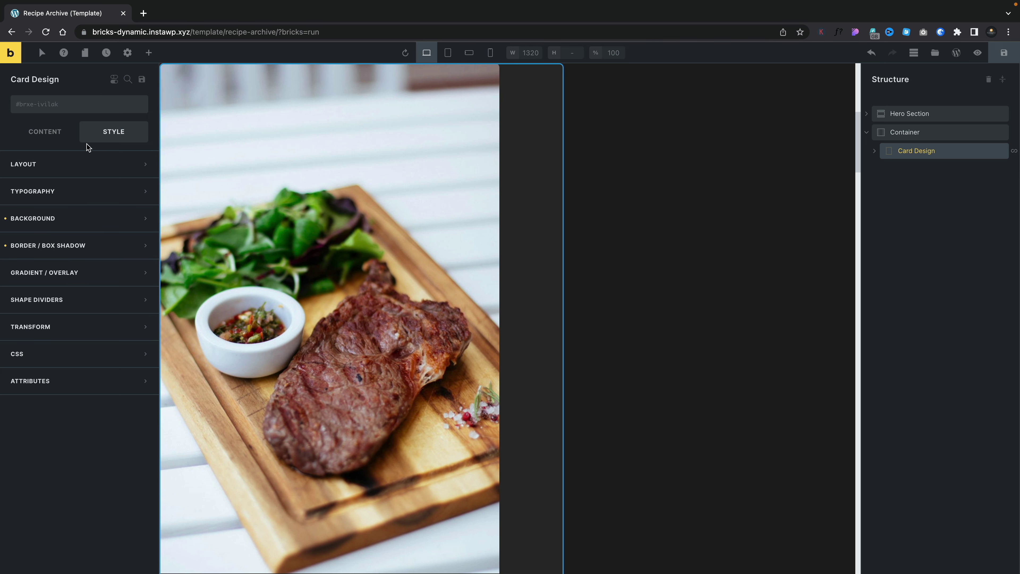
left_click(49, 138)
Step: Set the Container's flex wrap to Wrap and its direction to horizontal
left_click(921, 131)
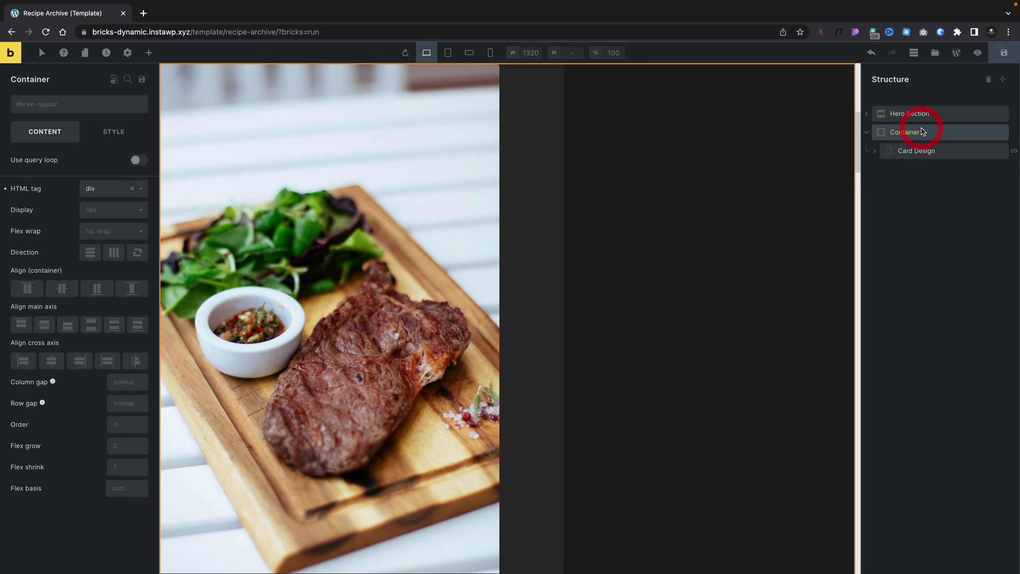
scroll(645, 408, "down", 20)
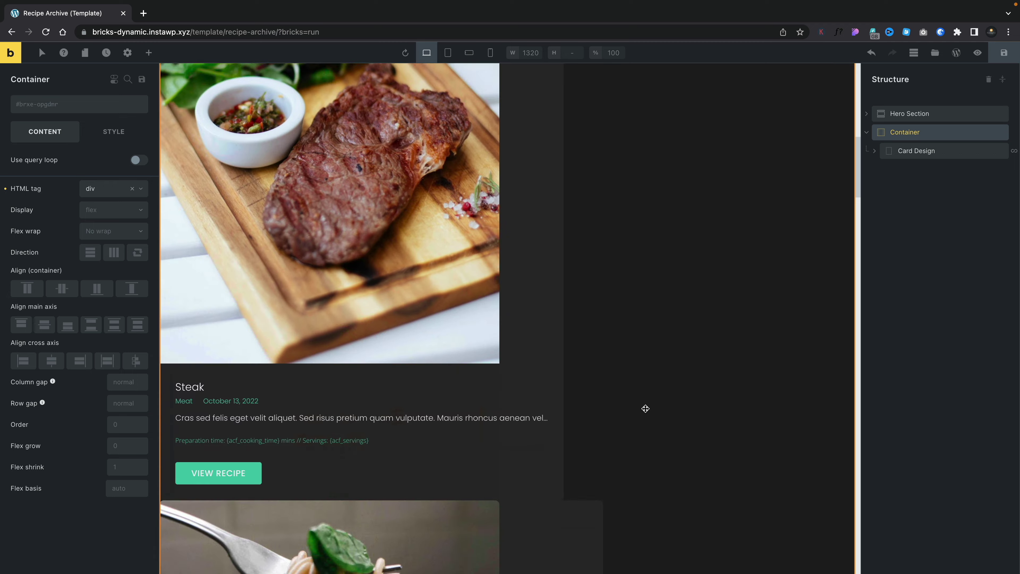
scroll(645, 408, "down", 15)
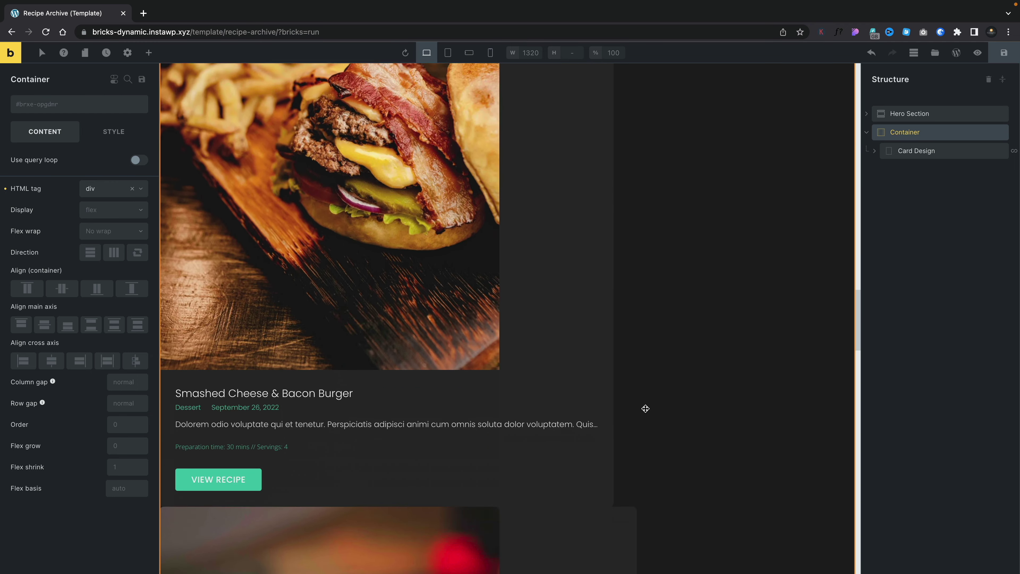
scroll(645, 408, "up", 20)
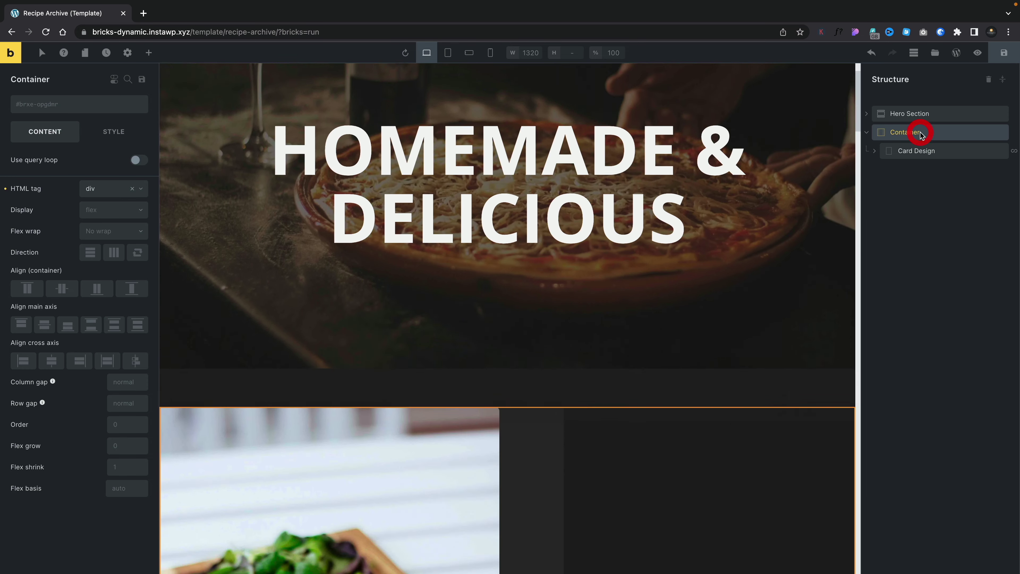
left_click(920, 134)
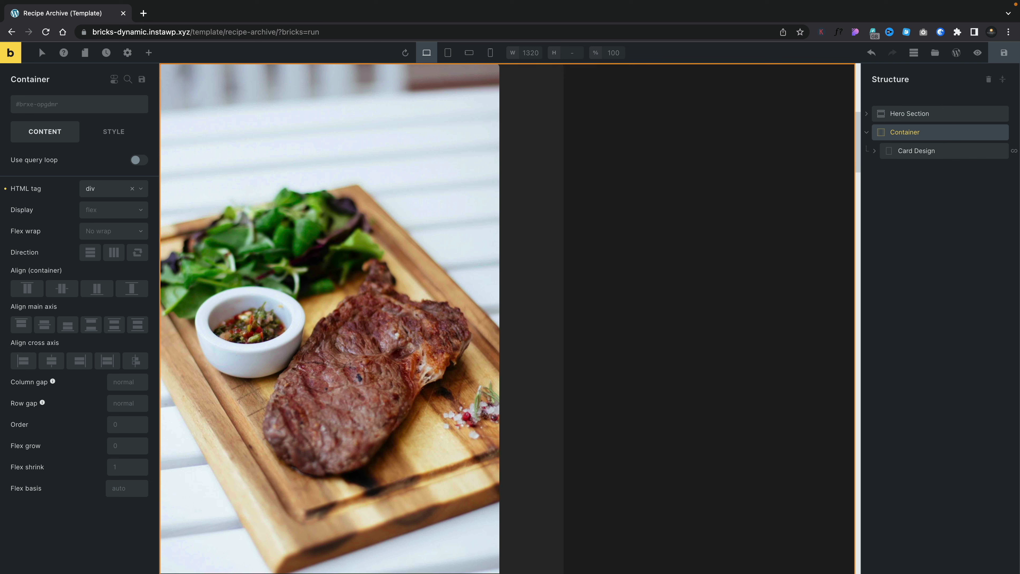
left_click(95, 234)
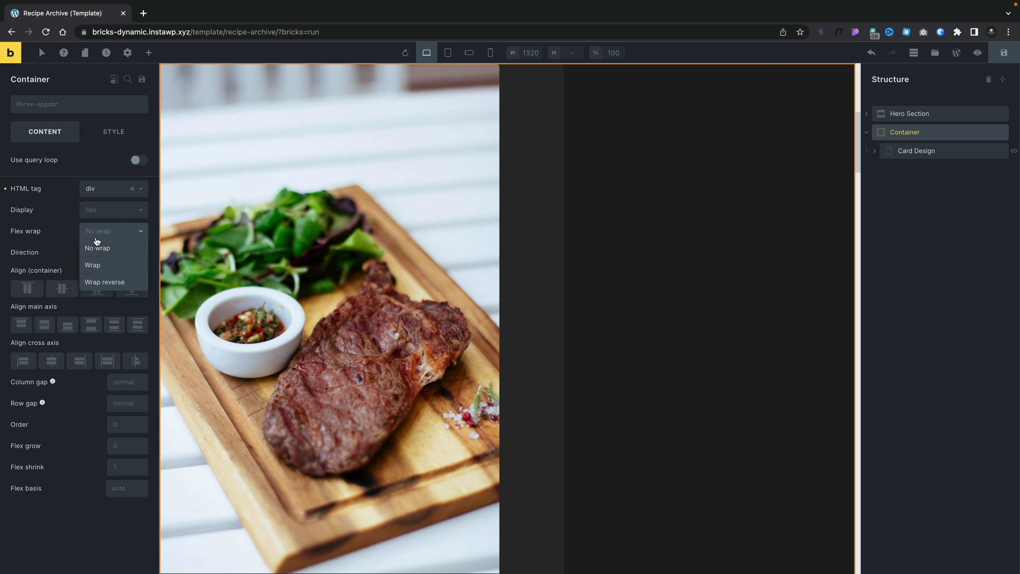
left_click(98, 265)
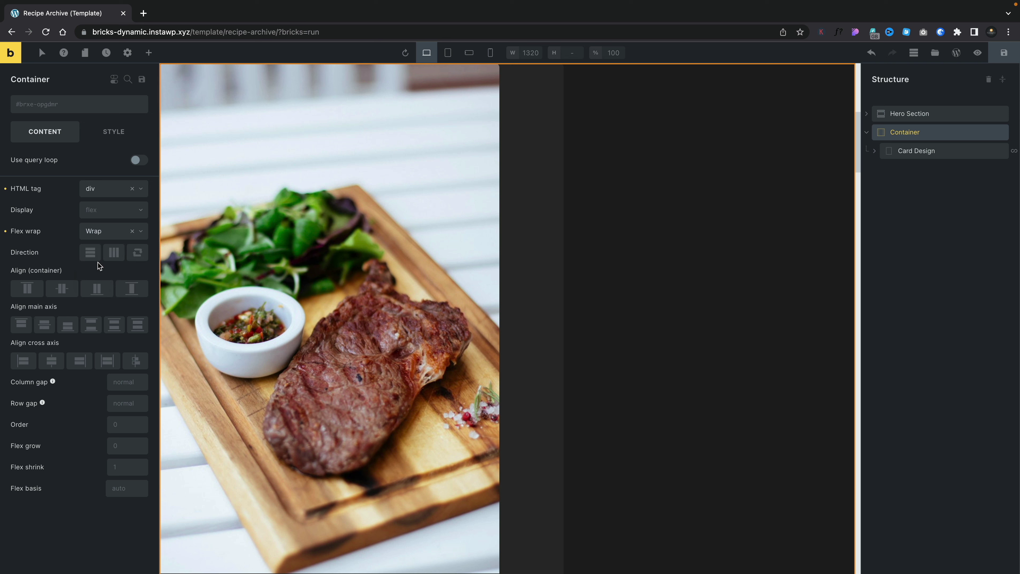
left_click(115, 254)
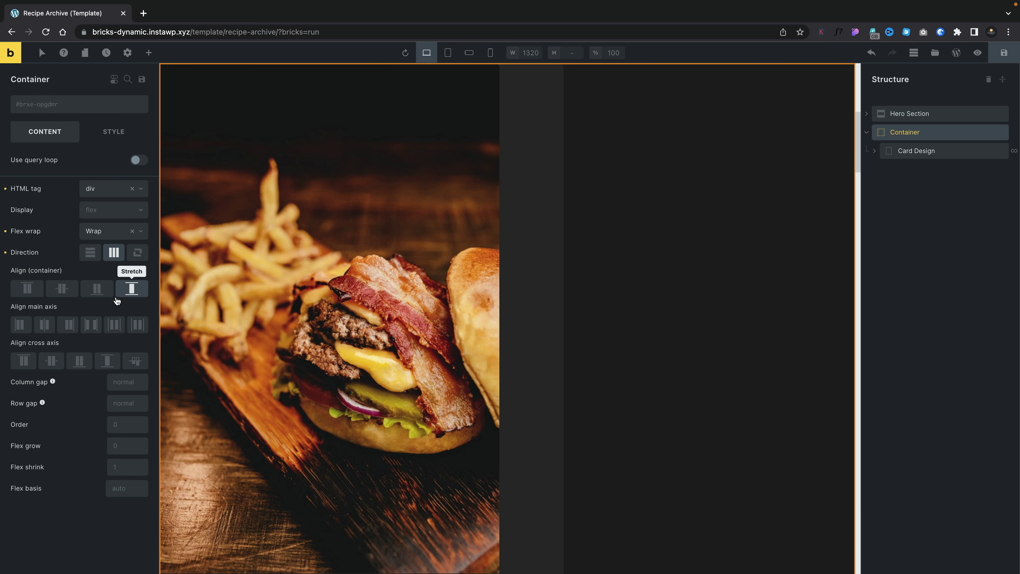
Step: Align the Container's main axis with Space evenly
left_click(92, 329)
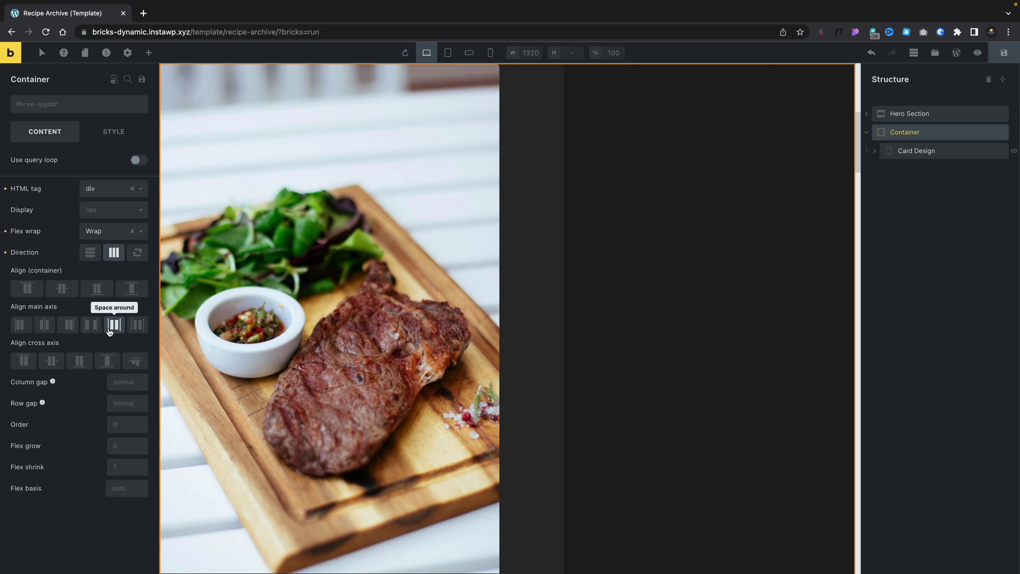
left_click(137, 330)
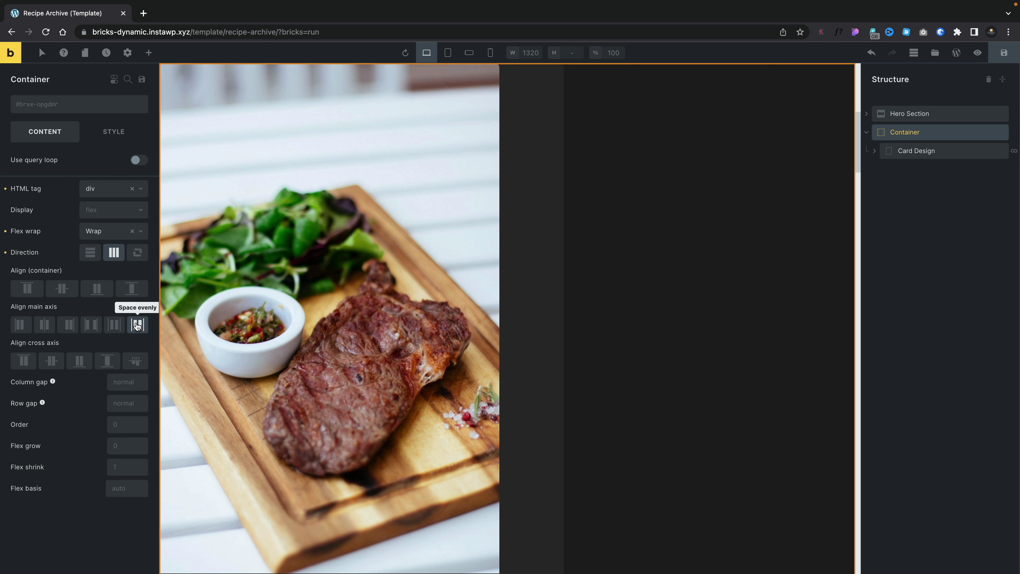
left_click(137, 326)
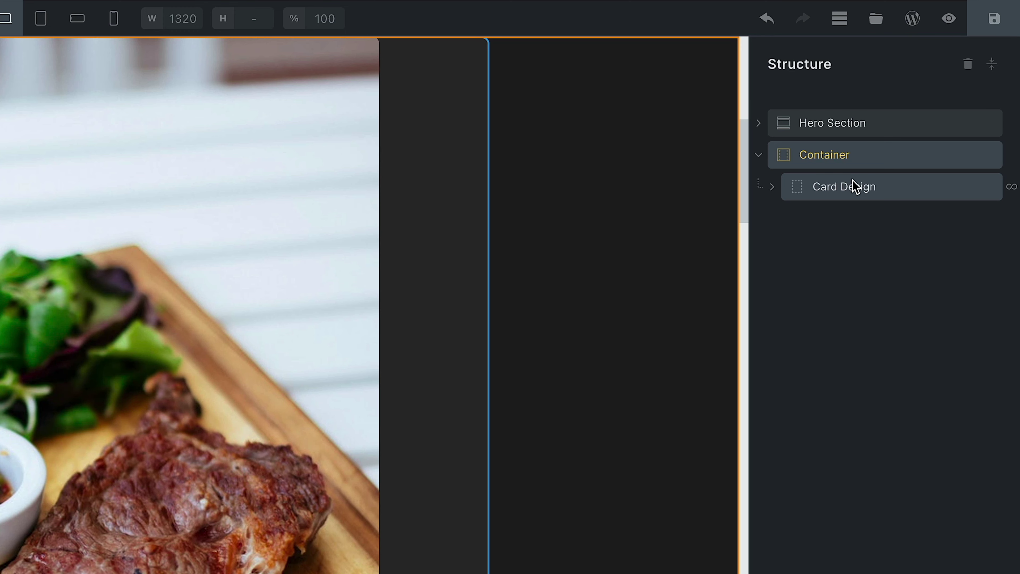
Step: Review the elements nested in the Card Design block and its query loop settings
left_click(864, 187)
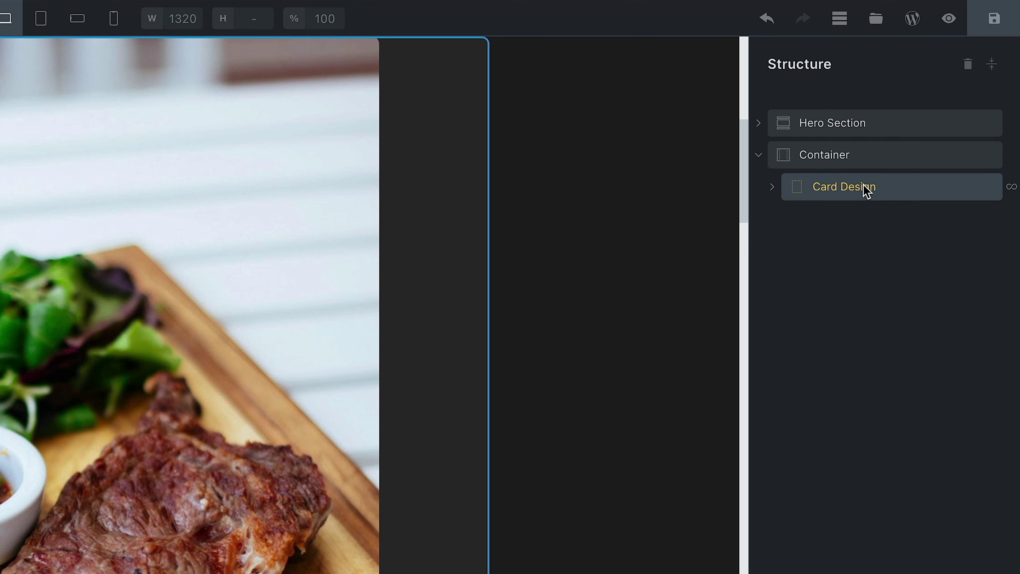
left_click(773, 188)
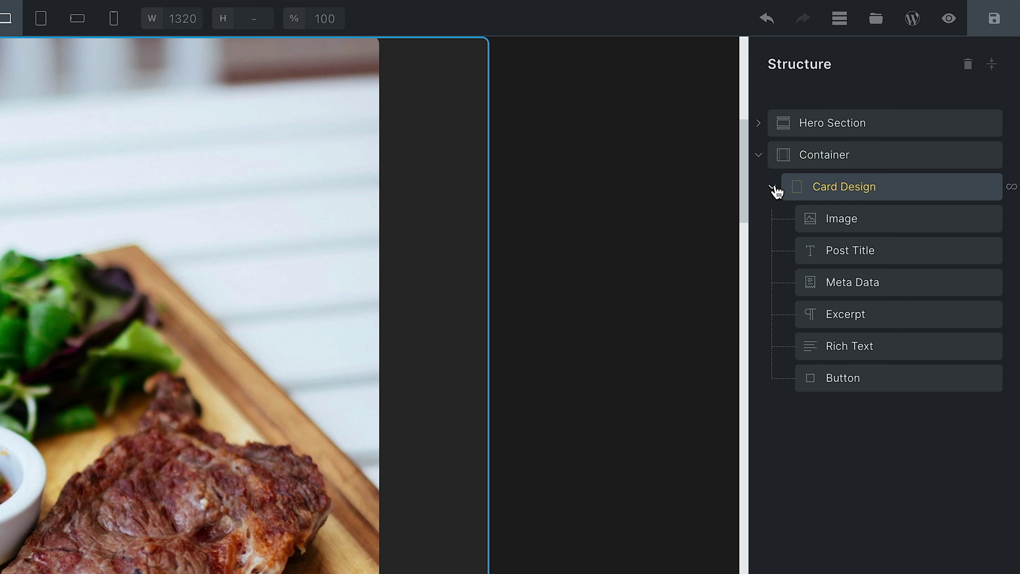
left_click(771, 187)
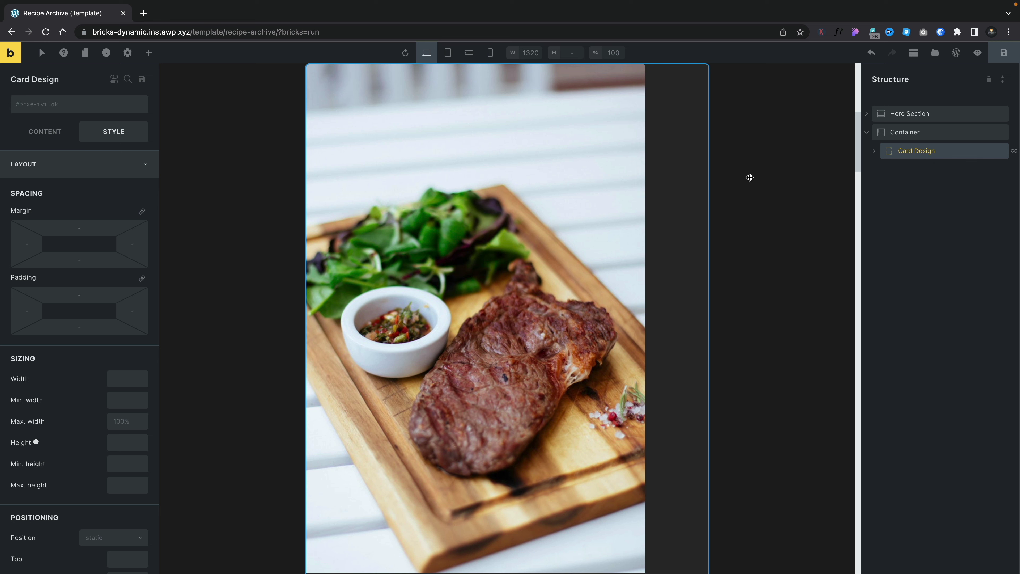
left_click(45, 132)
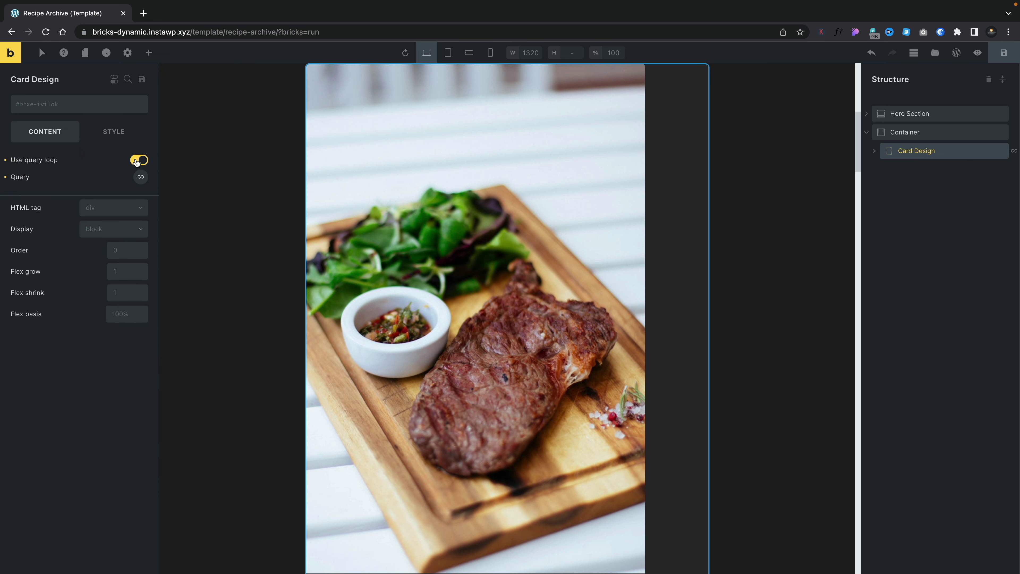
left_click(140, 177)
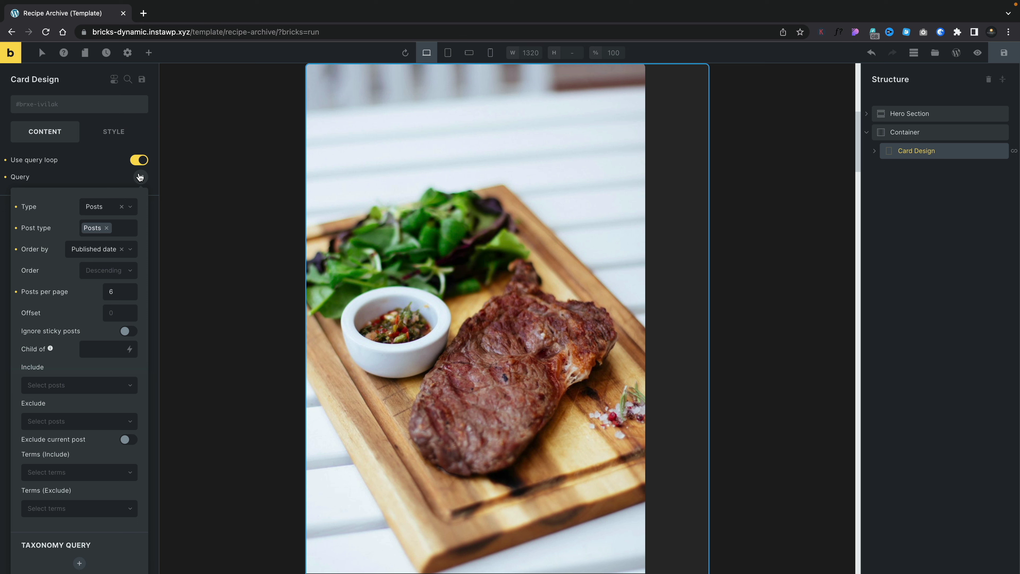
left_click(112, 178)
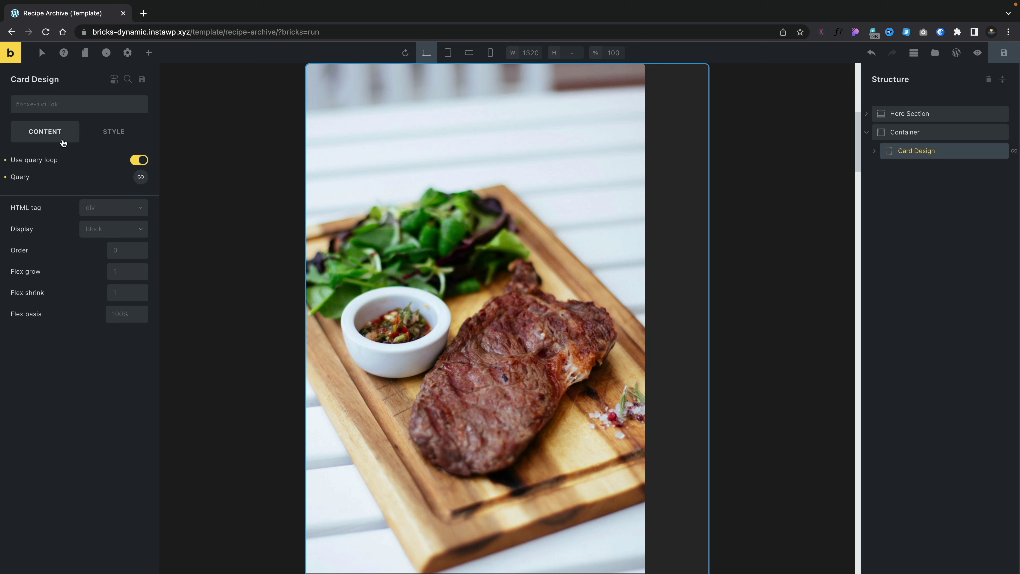
Step: Set the Card Design block's width to 33.33% and look over the resulting rows of recipe cards
left_click(112, 132)
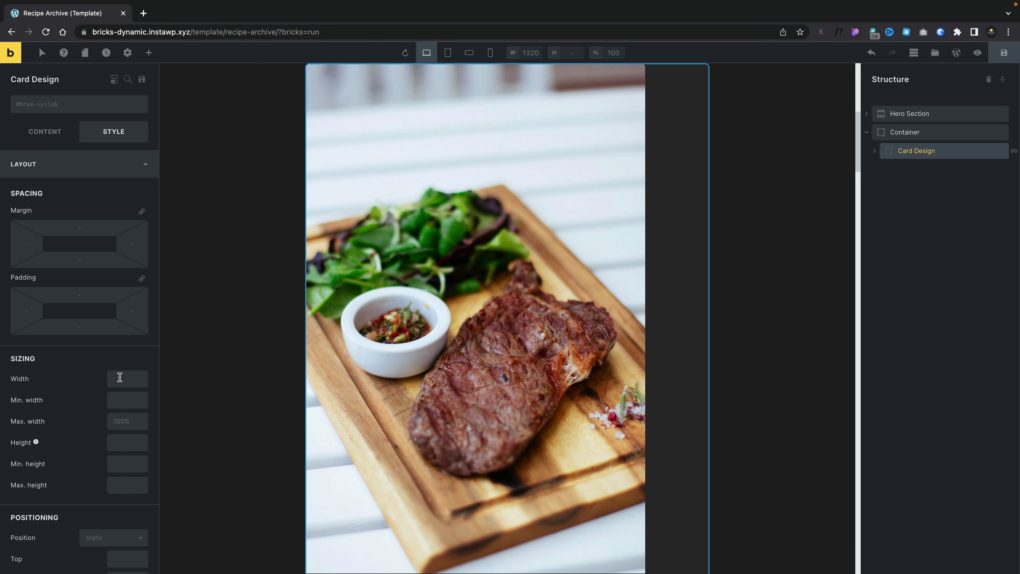
left_click(120, 377)
type("33.33%")
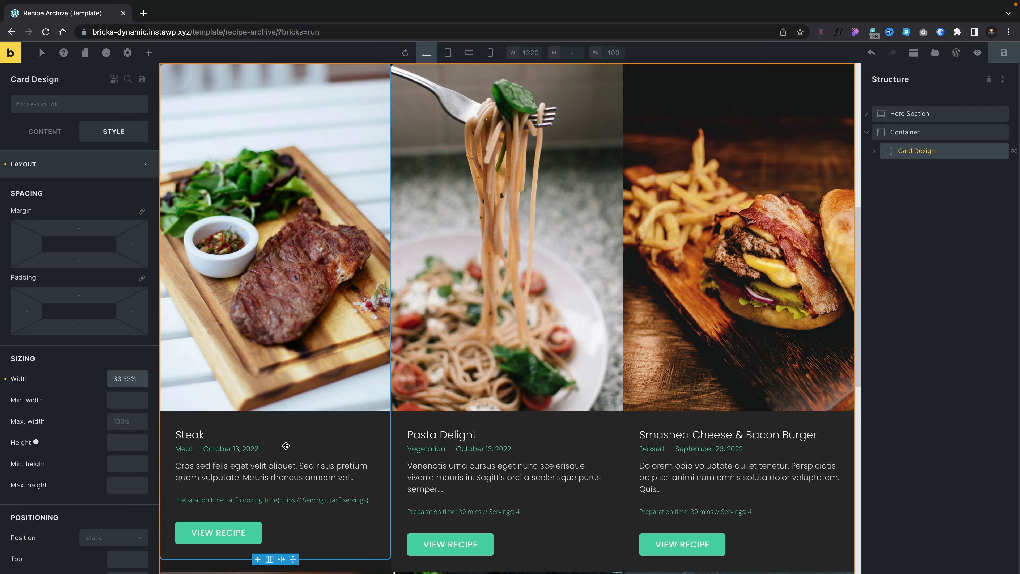
scroll(285, 445, "down", 10)
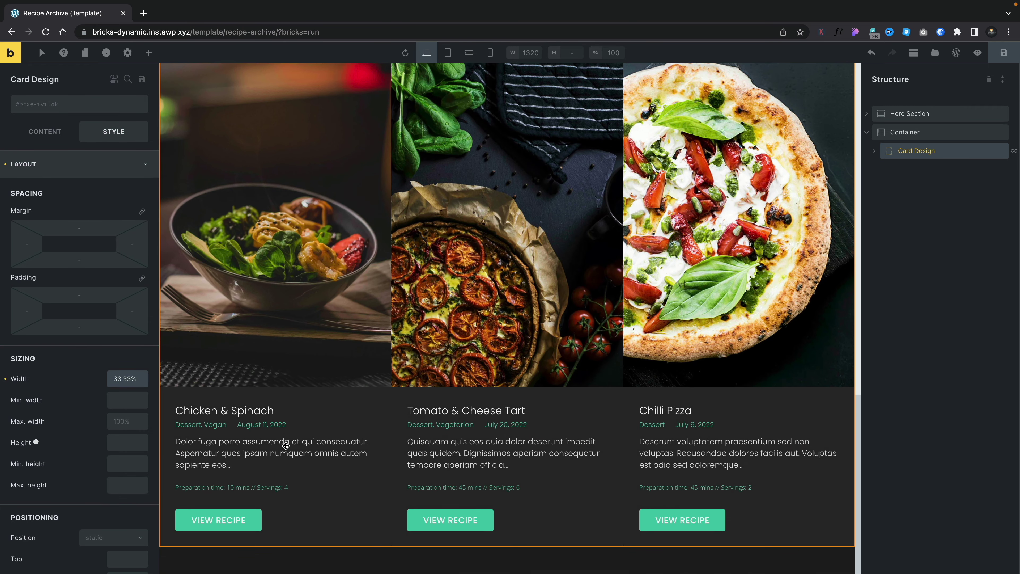
scroll(285, 445, "up", 5)
scroll(285, 445, "up", 6)
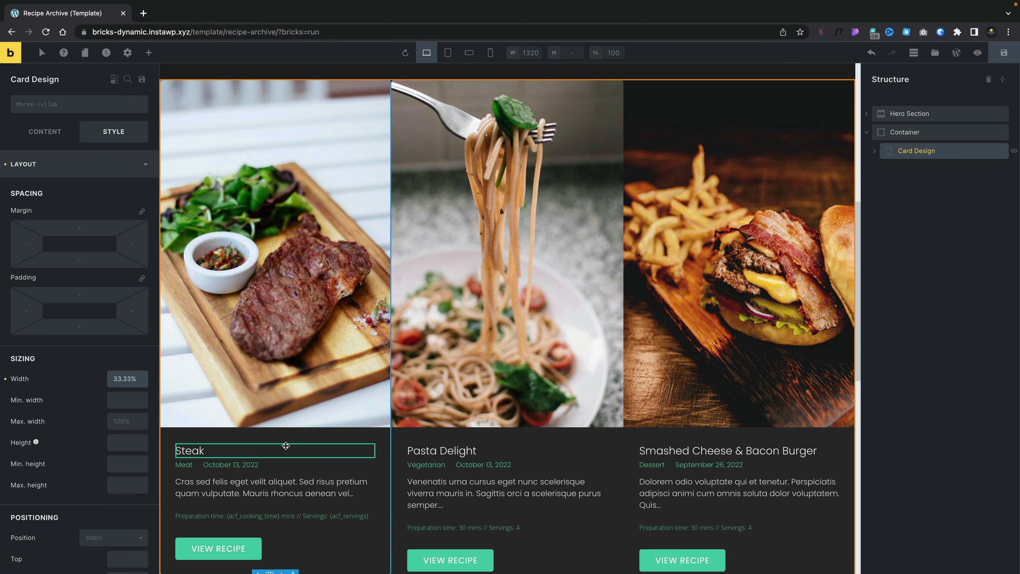
scroll(286, 445, "up", 2)
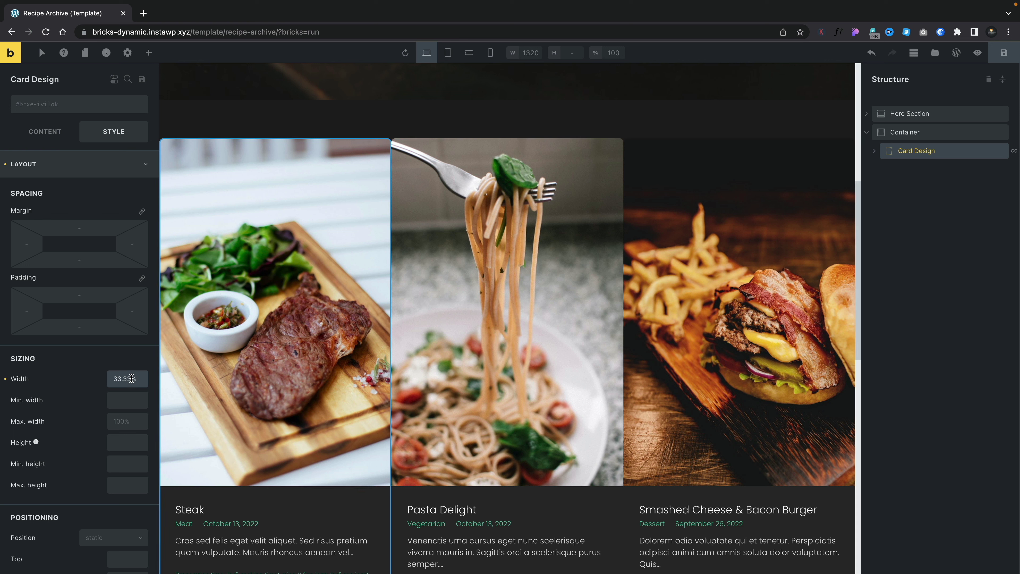
Step: Set the Card Design block's width to 32%
double_click(119, 379)
type("32%")
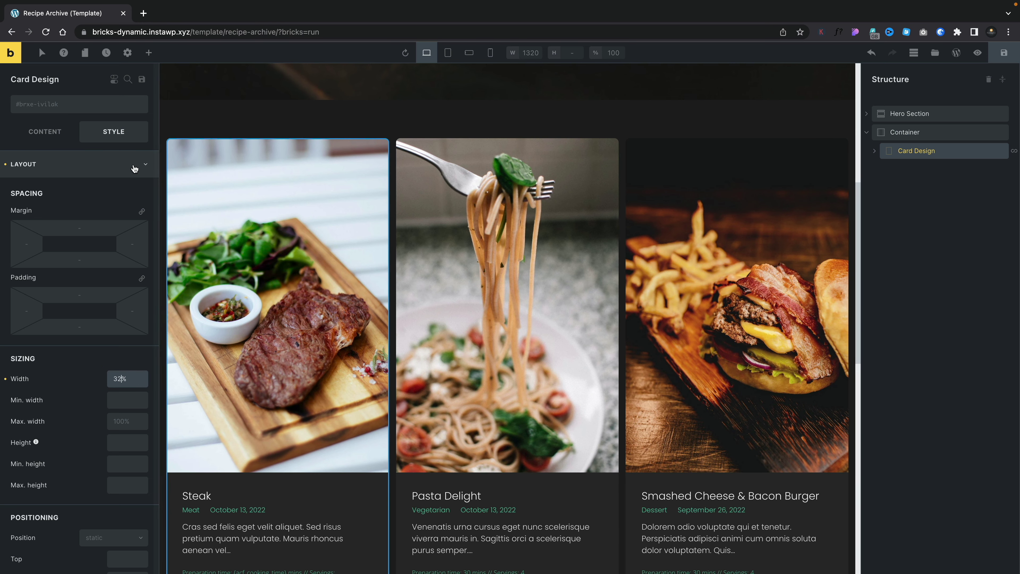
left_click(55, 130)
Step: Try Space around and Space between for the Container's main axis alignment, and return it to Space evenly
left_click(902, 132)
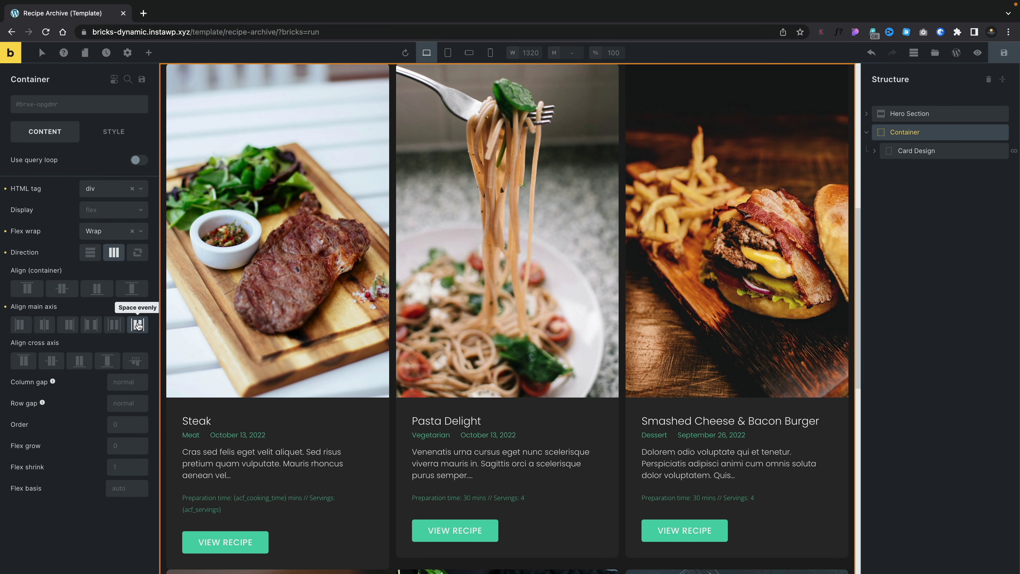
left_click(113, 326)
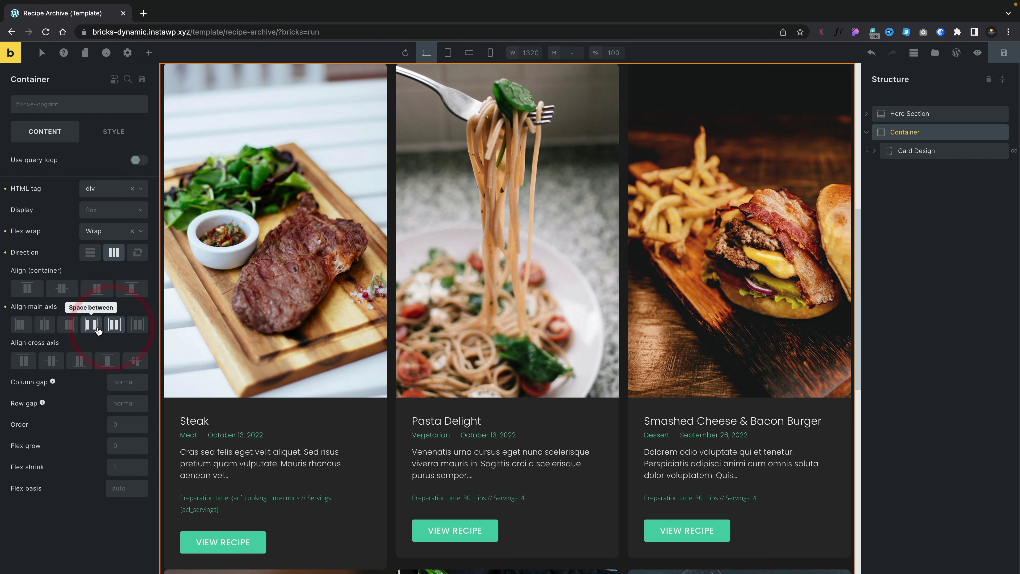
left_click(96, 328)
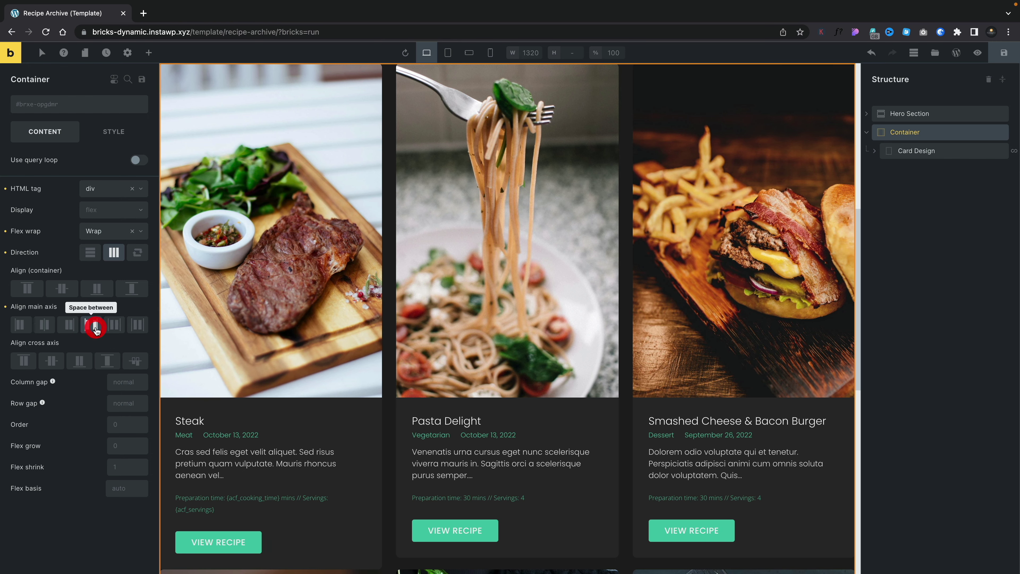
left_click(136, 329)
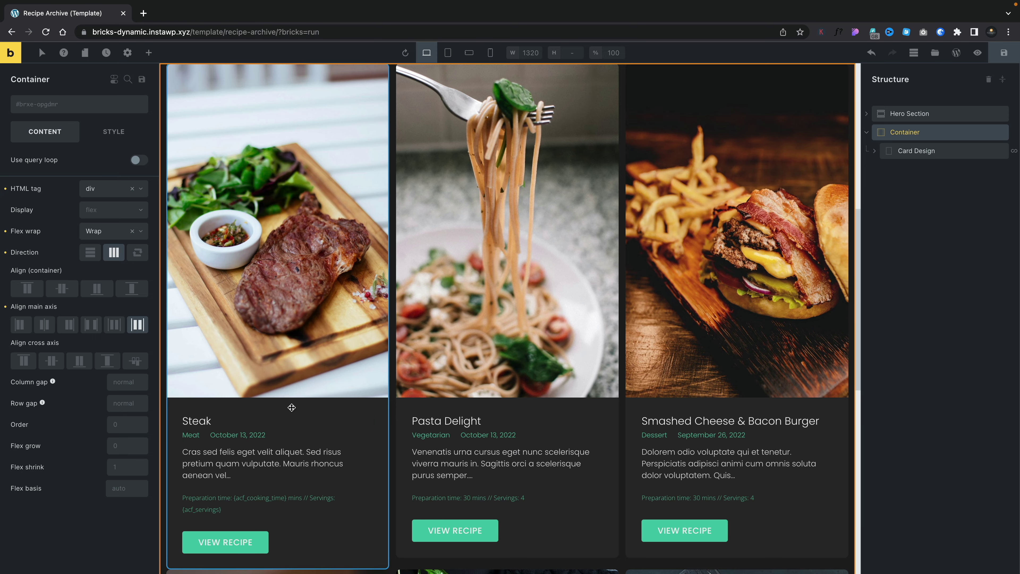
Step: Give the Card Design block a bottom margin of 5rem and save the template
scroll(338, 417, "down", 5)
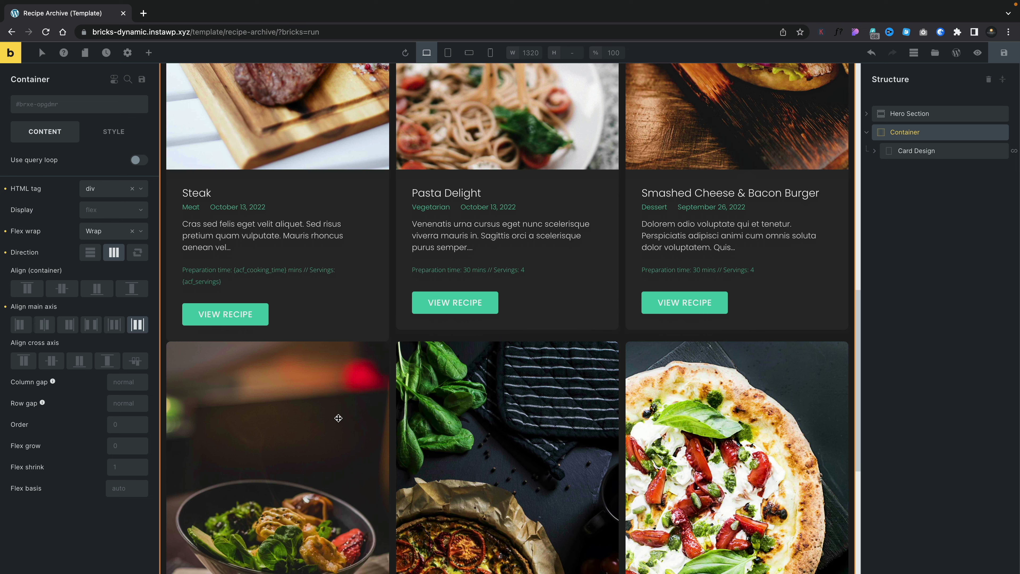
left_click(928, 150)
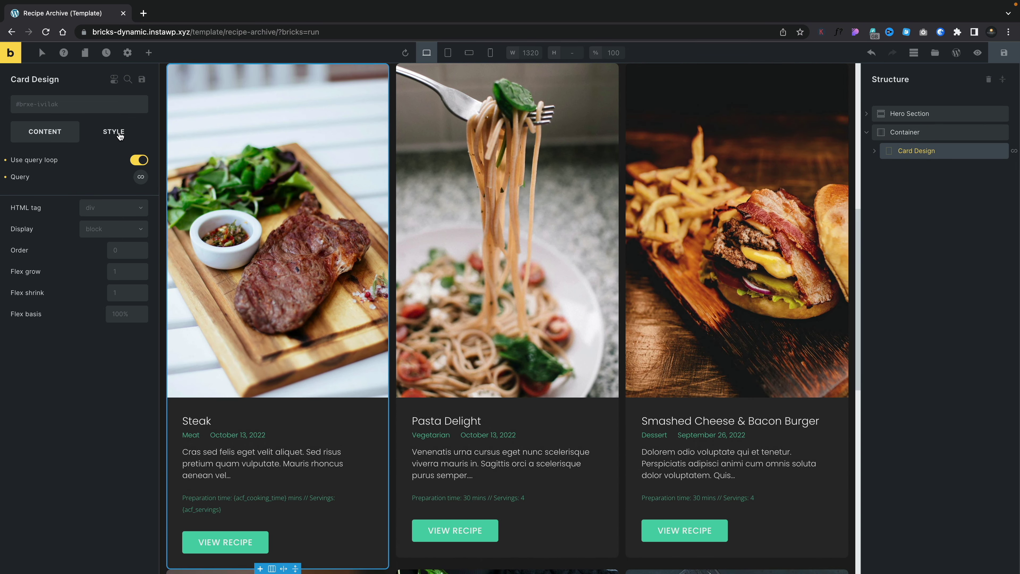
left_click(120, 134)
left_click(79, 231)
left_click(81, 261)
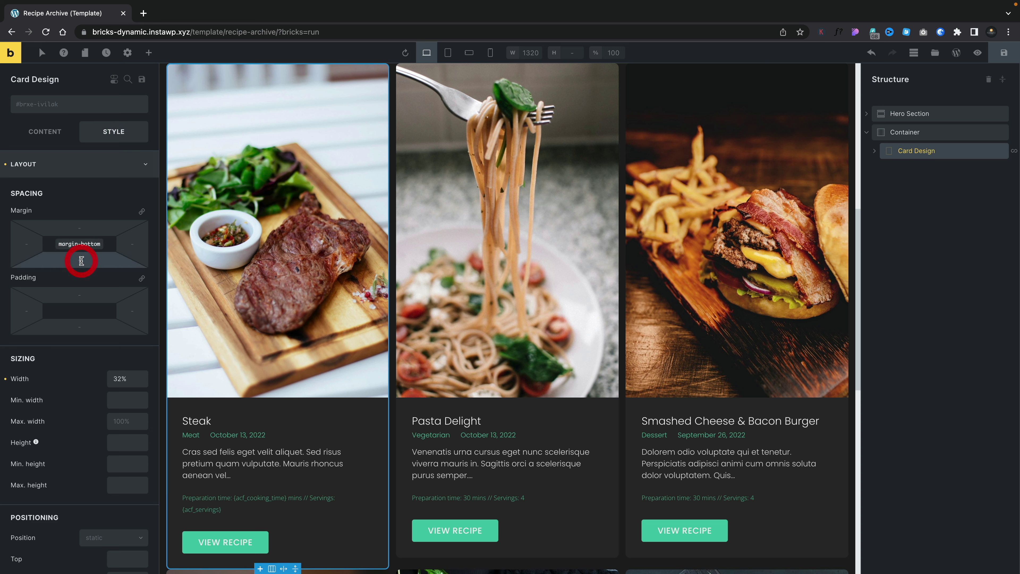
type("5rem")
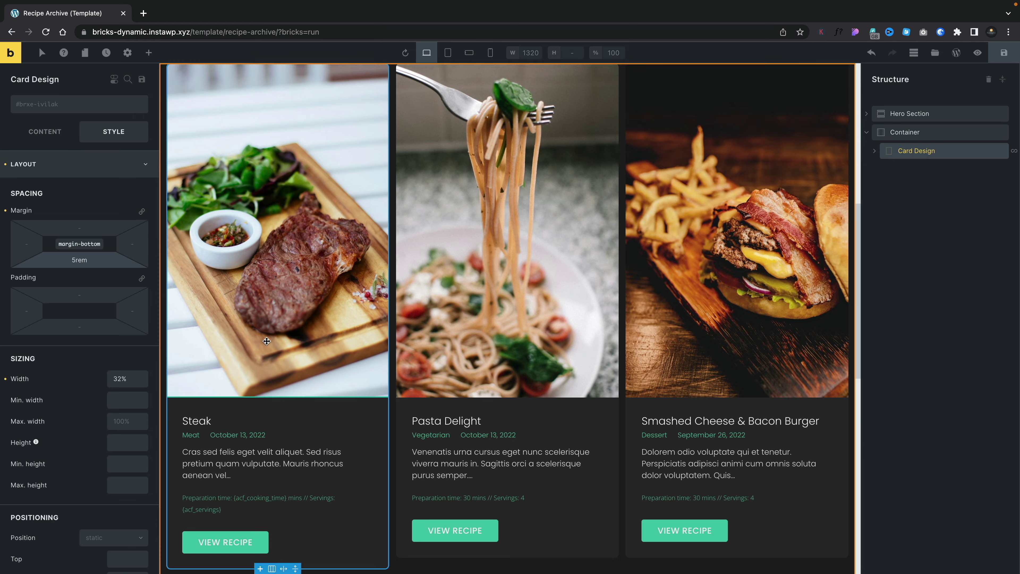
scroll(290, 379, "down", 5)
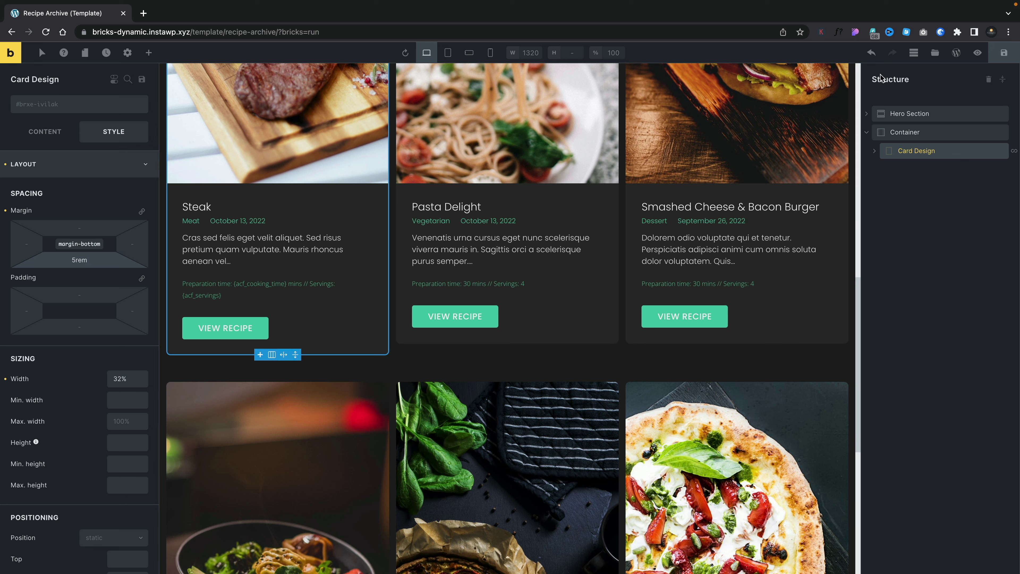
left_click(1008, 53)
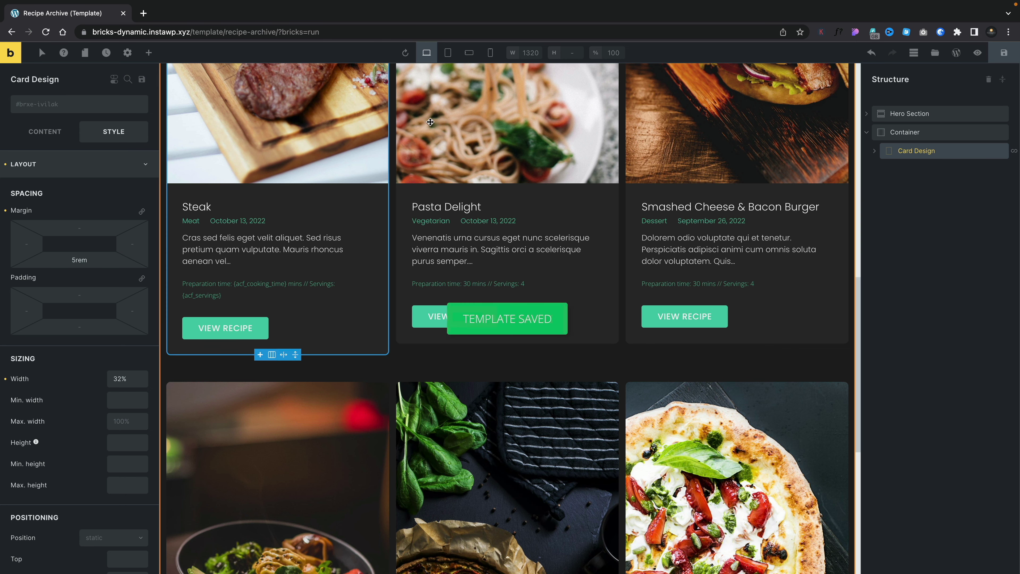
Step: In the tablet portrait breakpoint, clear the Card Design block's flex grow, flex shrink and flex basis values
left_click(449, 53)
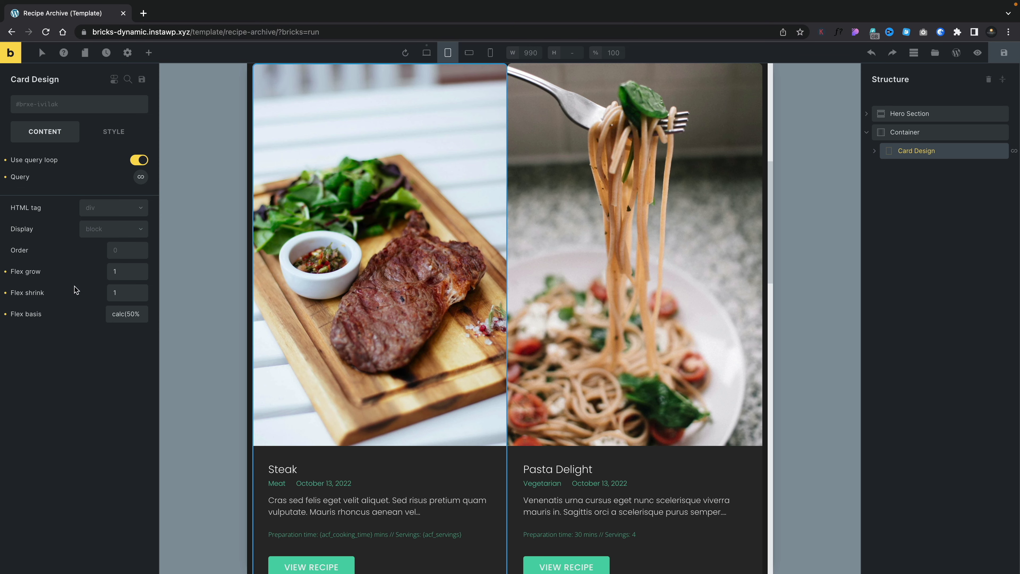
left_click(5, 271)
left_click(5, 293)
left_click(5, 314)
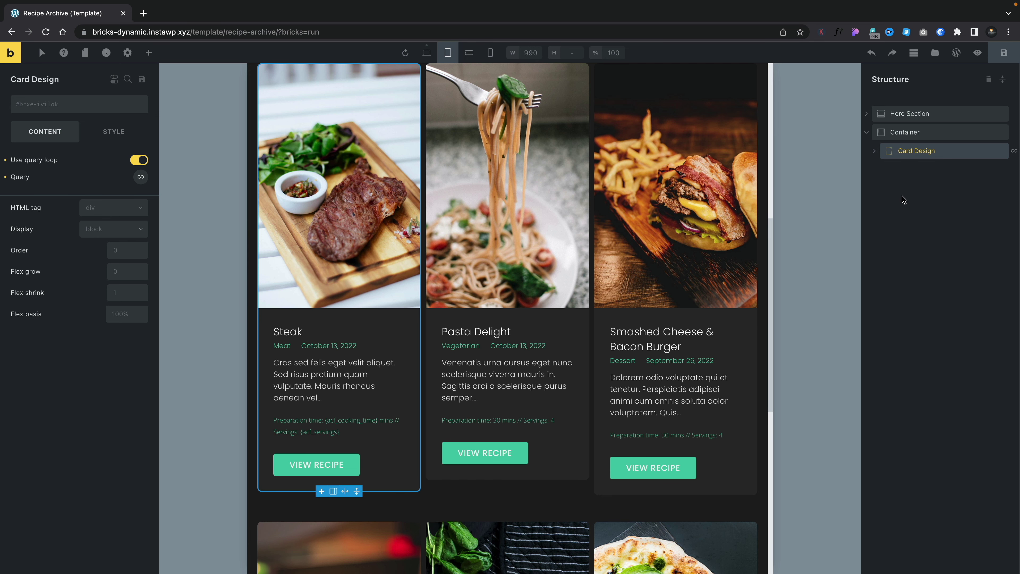
Step: Try a 49% width for the Card Design block at the tablet portrait breakpoint, and reduce it to 48%
left_click(931, 155)
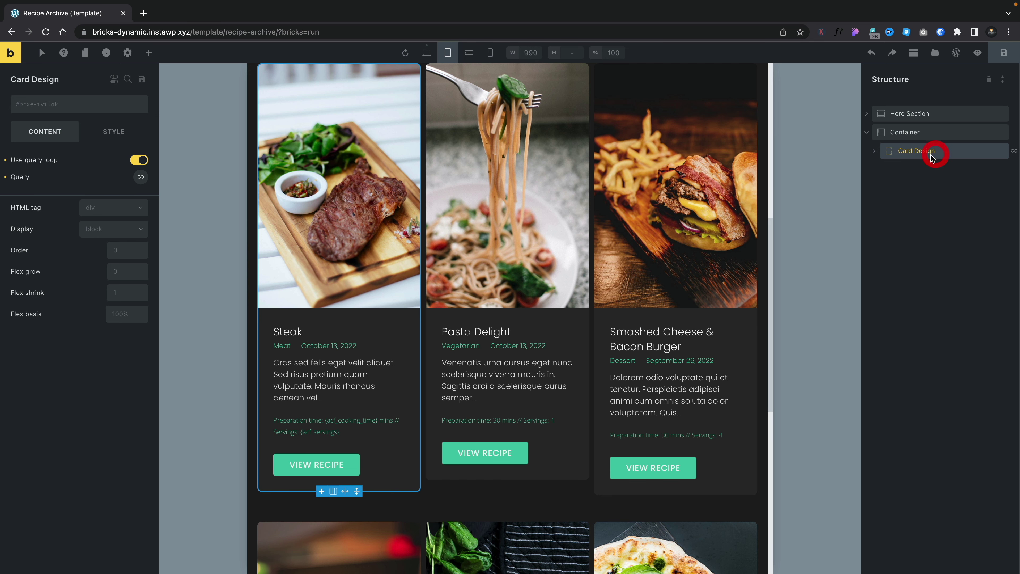
left_click(113, 133)
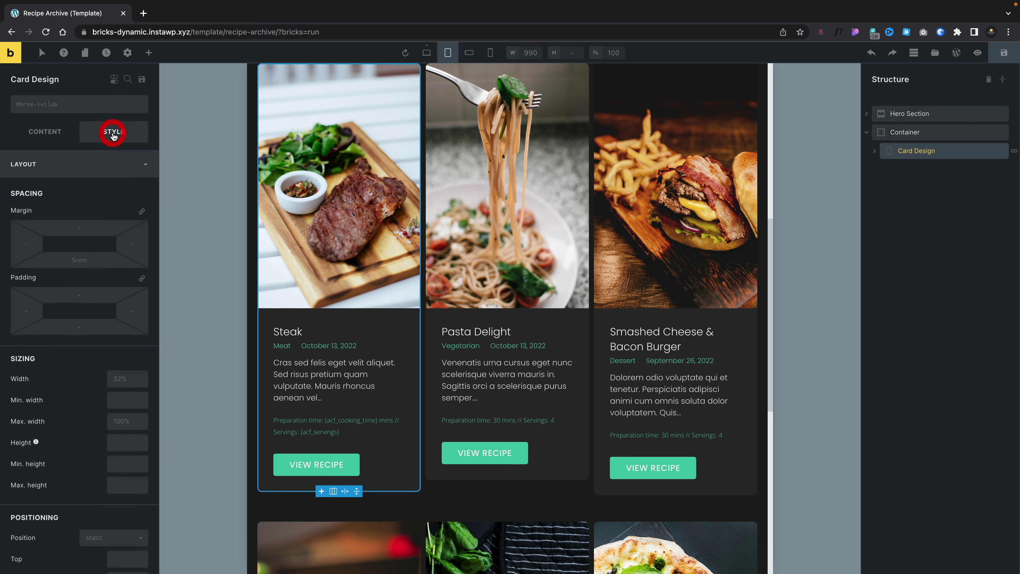
left_click(126, 378)
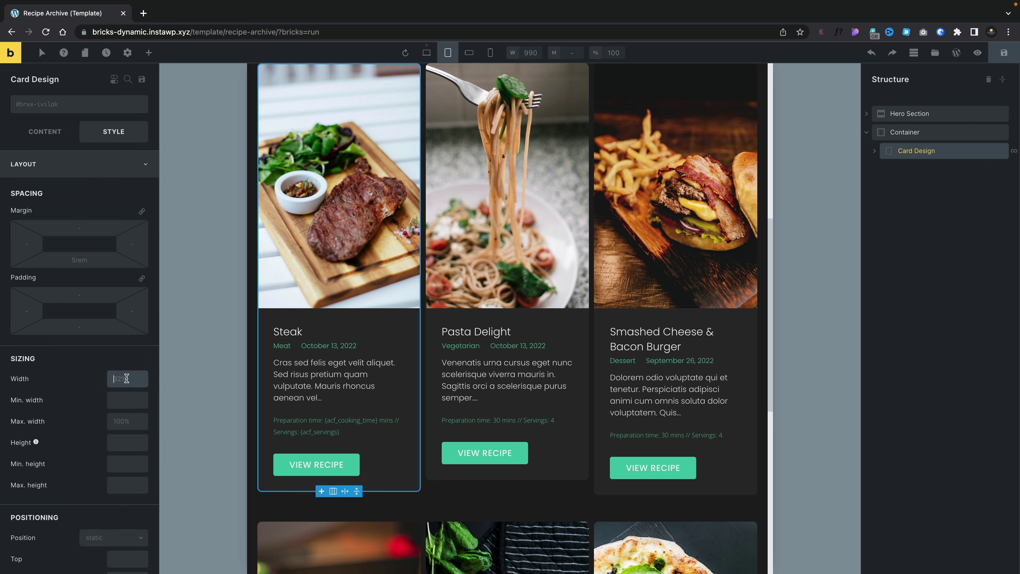
type("49")
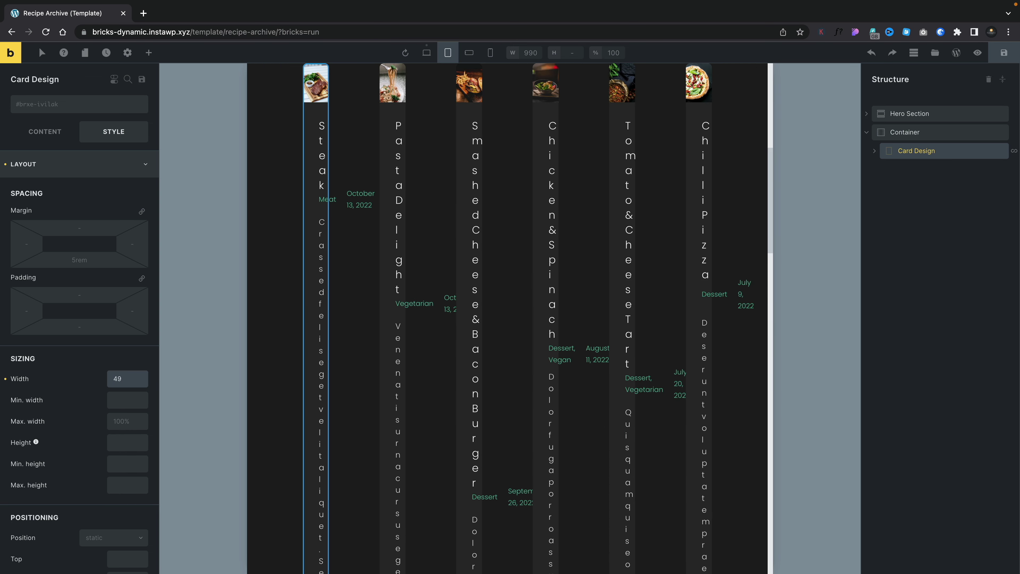
type("%")
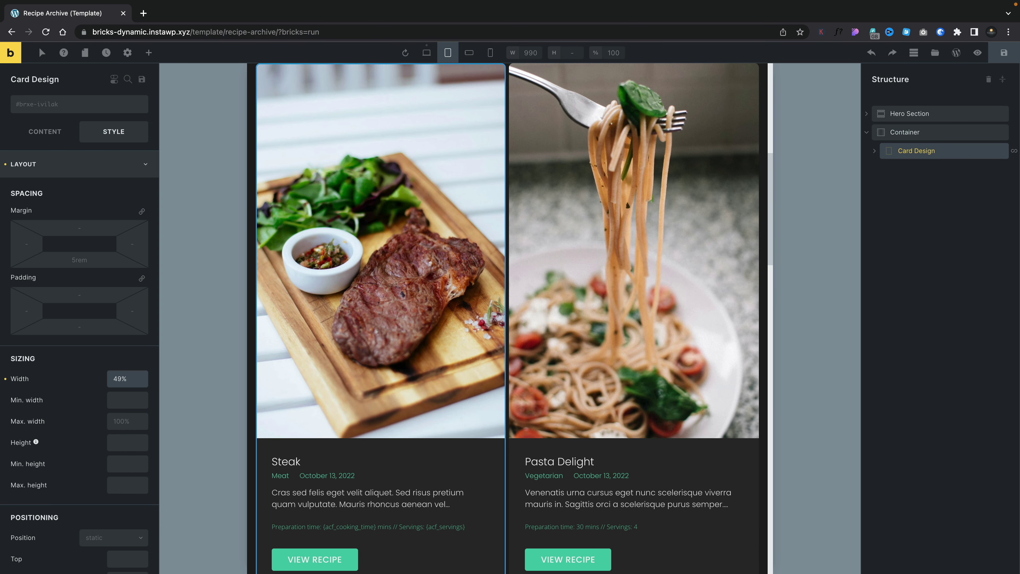
left_click(121, 379)
key("BackSpace")
type("8")
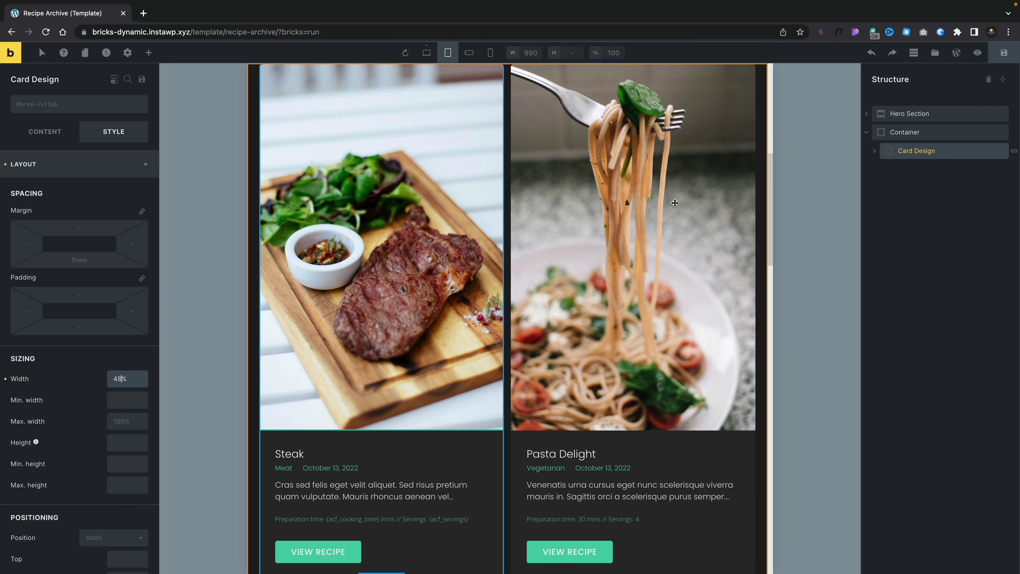
Step: Set the Container's main axis alignment to Space around at the tablet portrait breakpoint and check the card rows
left_click(916, 133)
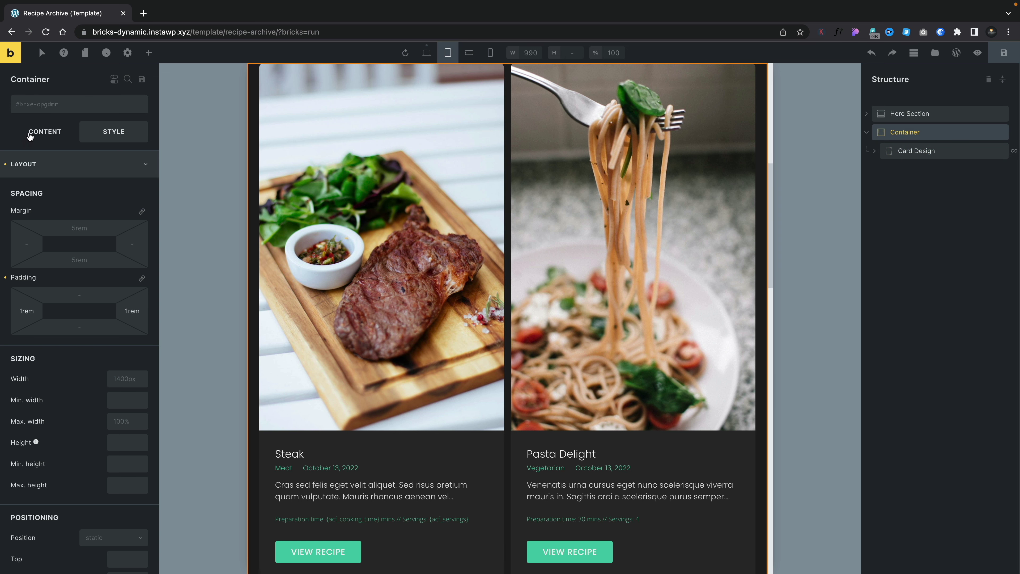
left_click(39, 133)
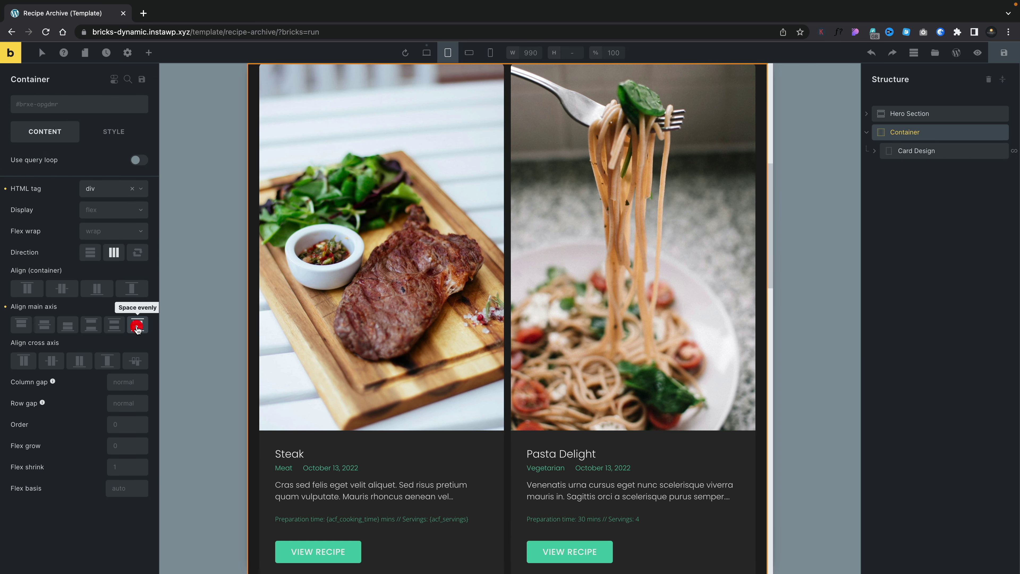
left_click(114, 325)
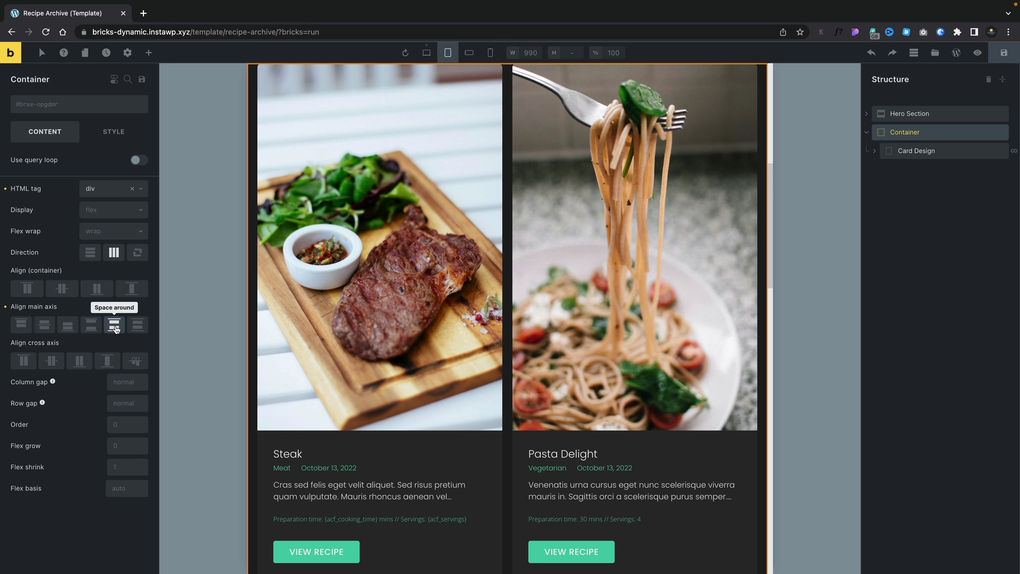
scroll(457, 449, "down", 5)
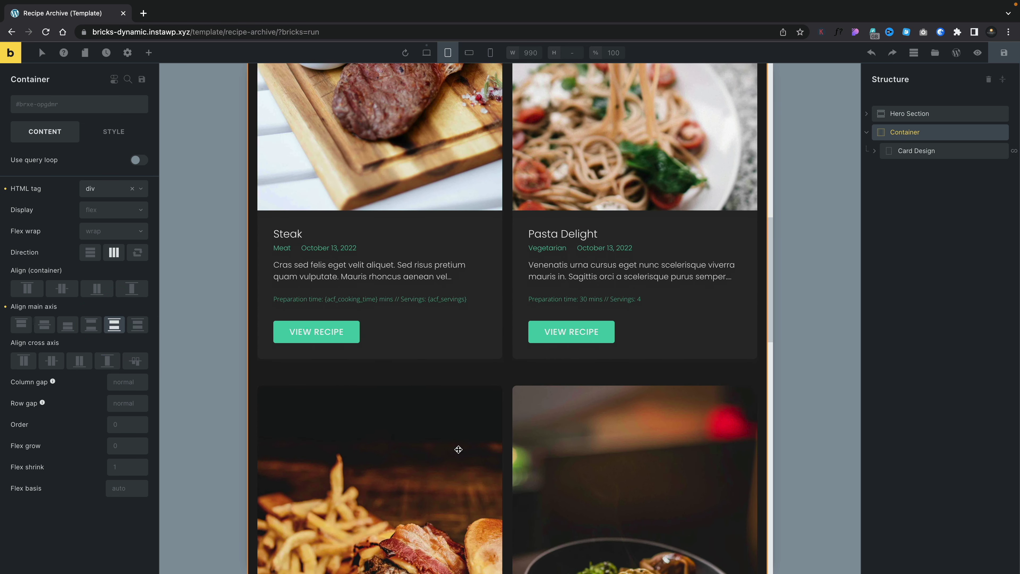
scroll(458, 449, "down", 3)
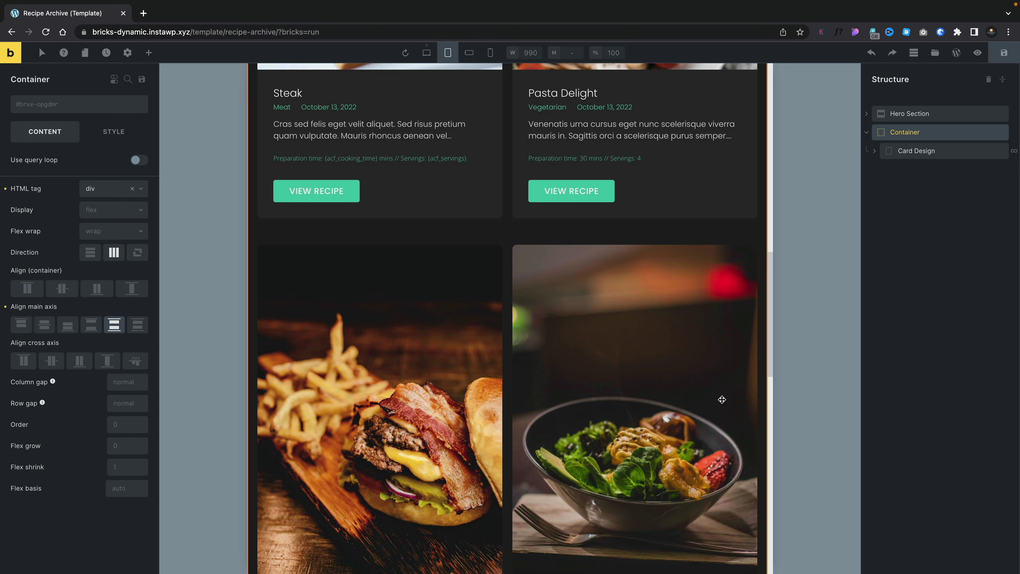
scroll(518, 251, "up", 5)
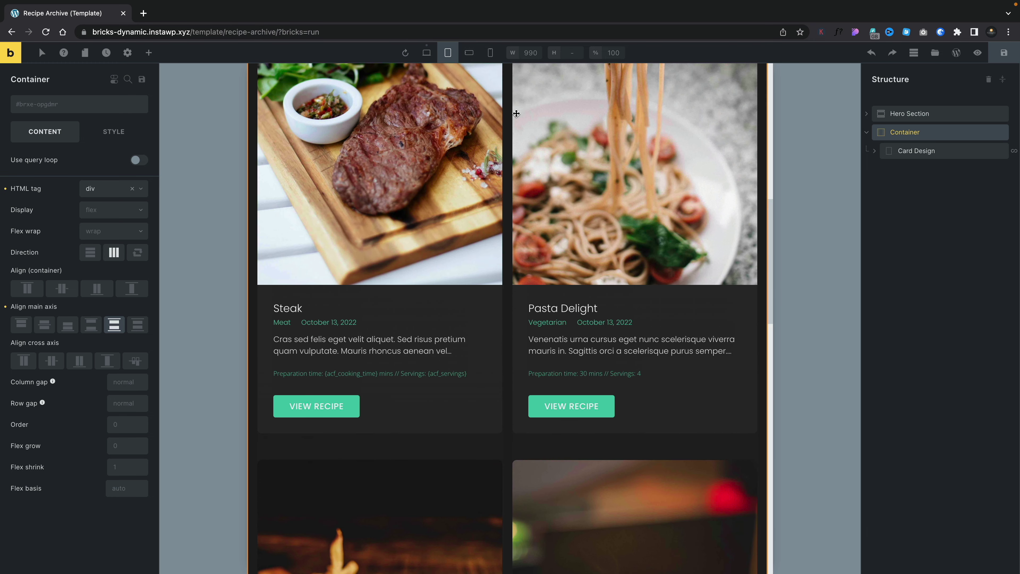
Step: At the mobile portrait breakpoint, clear the Card Design block's flex basis value
left_click(491, 54)
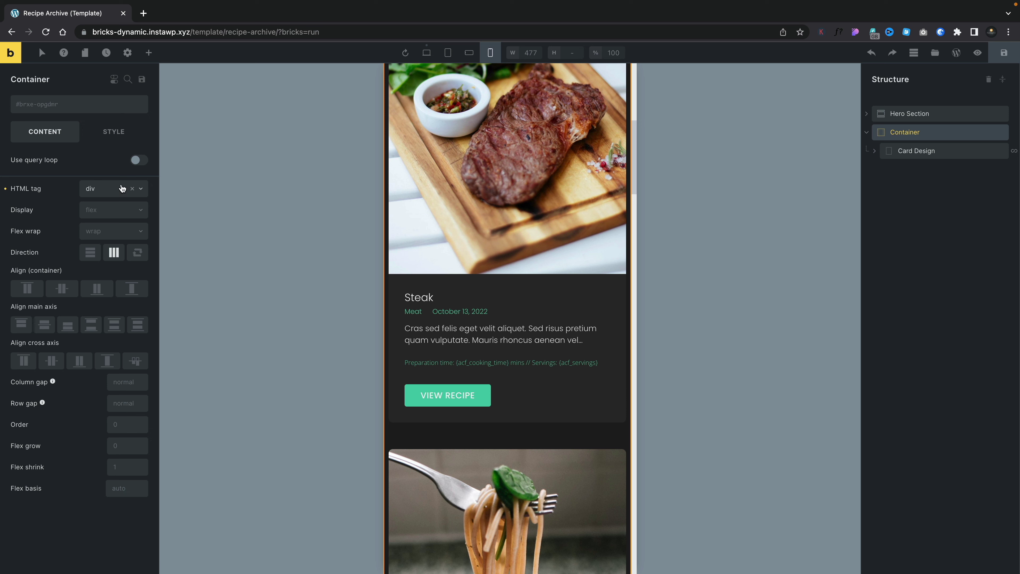
left_click(950, 151)
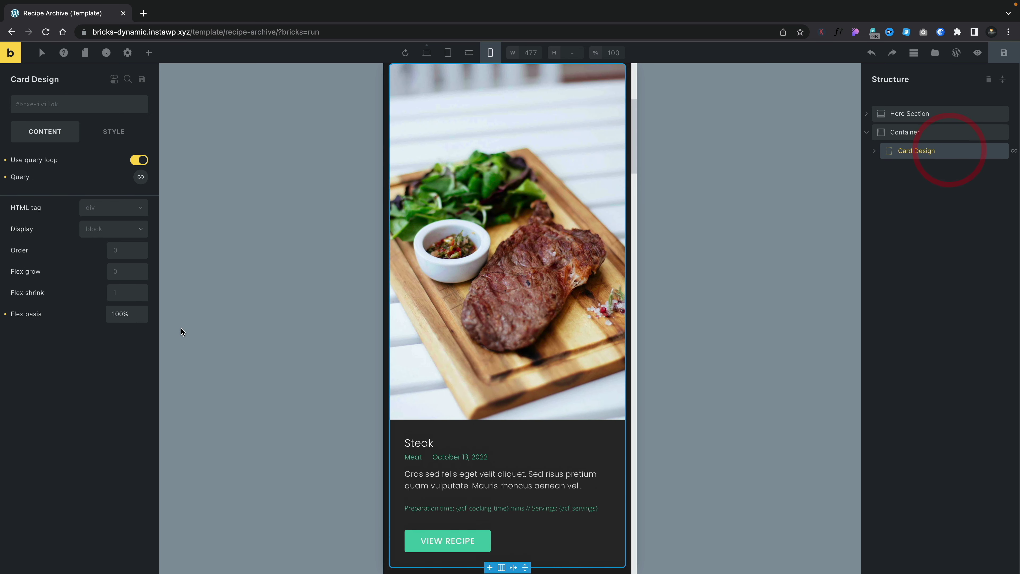
triple_click(125, 315)
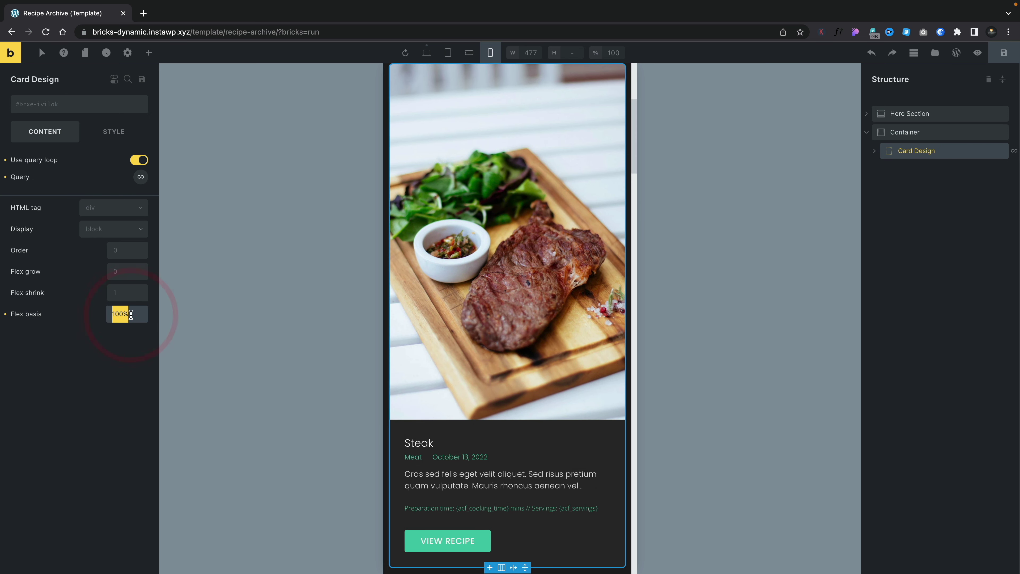
key("BackSpace")
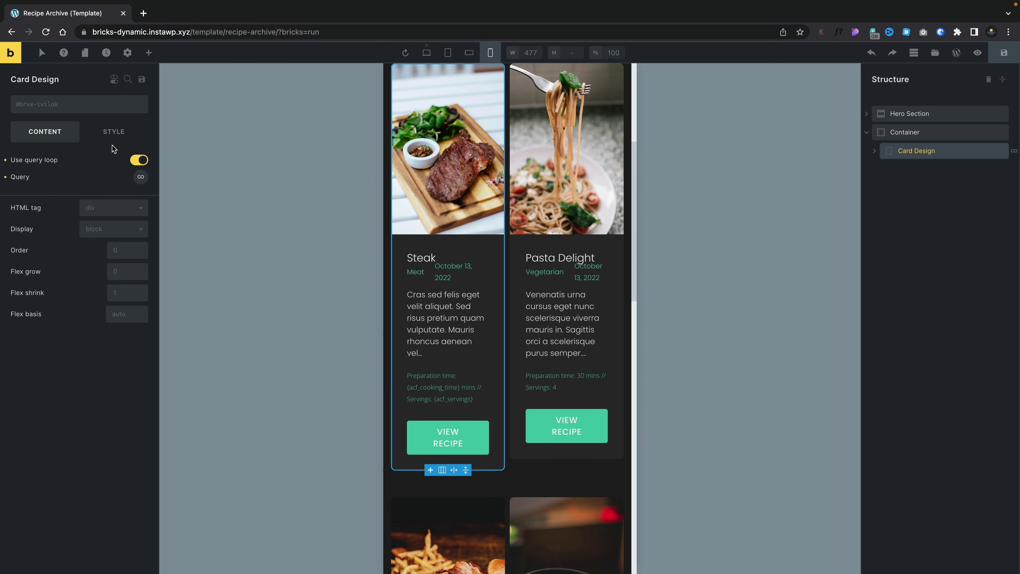
Step: Set the Card Design block's width to 98% for mobile portrait
left_click(115, 136)
left_click(120, 379)
type("98")
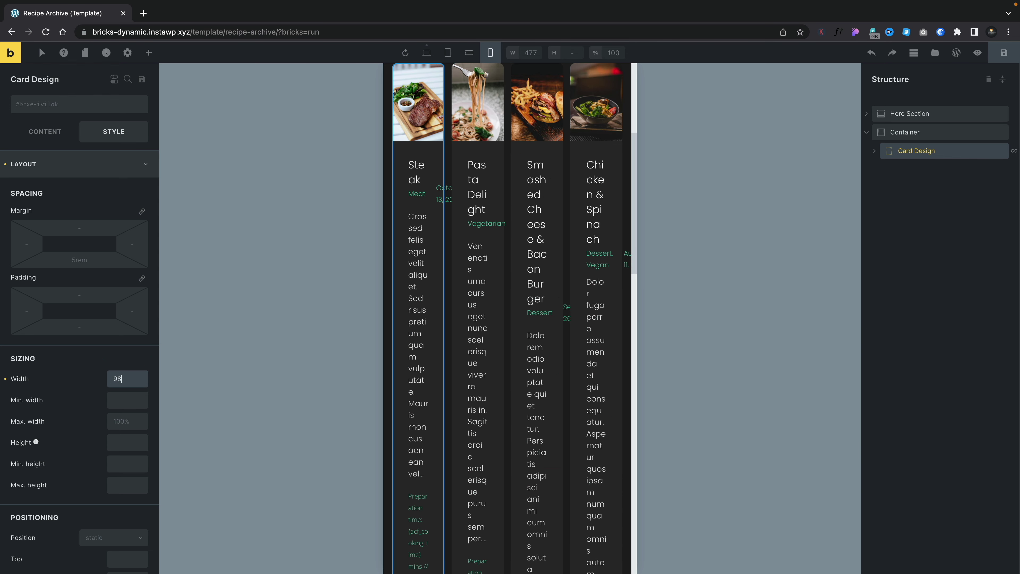
type("%")
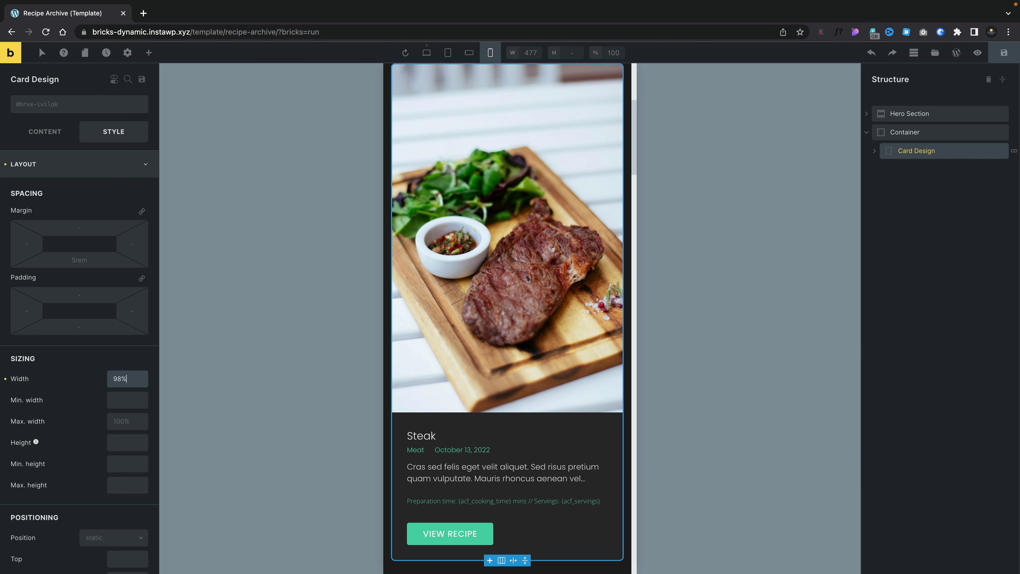
Step: Review the recipe card layout at the desktop, tablet portrait and mobile portrait breakpoints
scroll(504, 468, "down", 5)
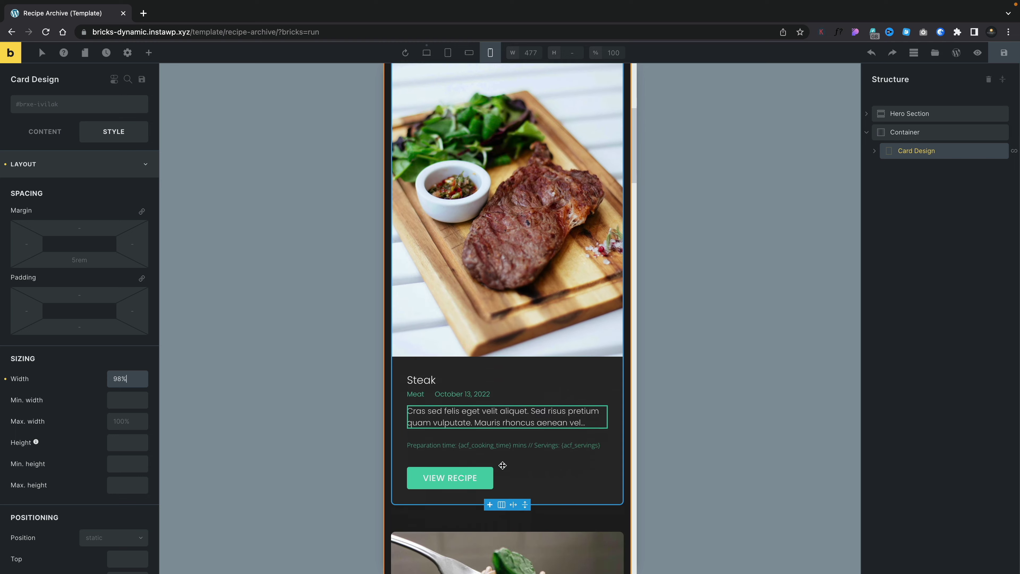
scroll(503, 466, "down", 15)
scroll(502, 465, "up", 8)
scroll(502, 466, "up", 12)
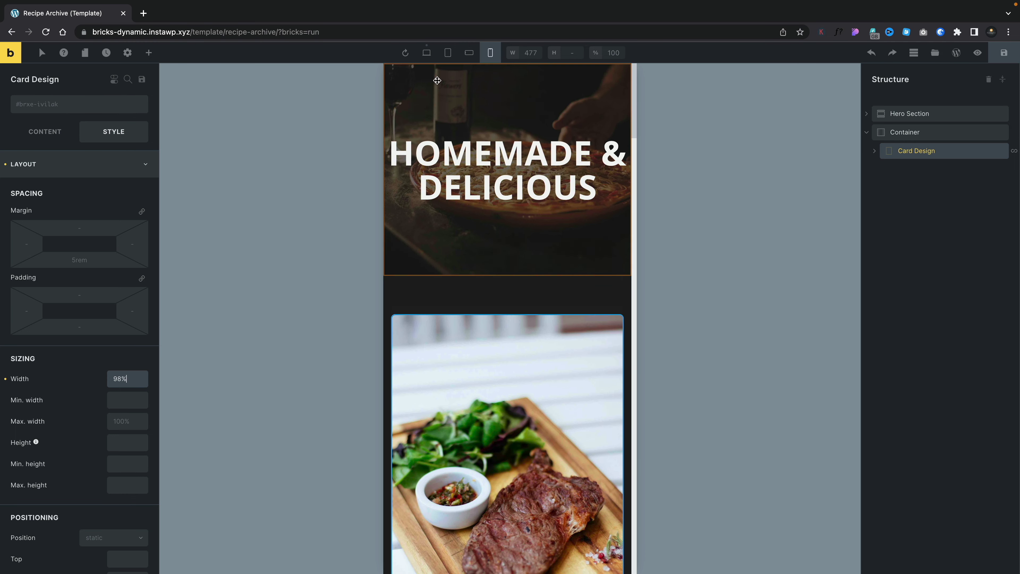
left_click(426, 55)
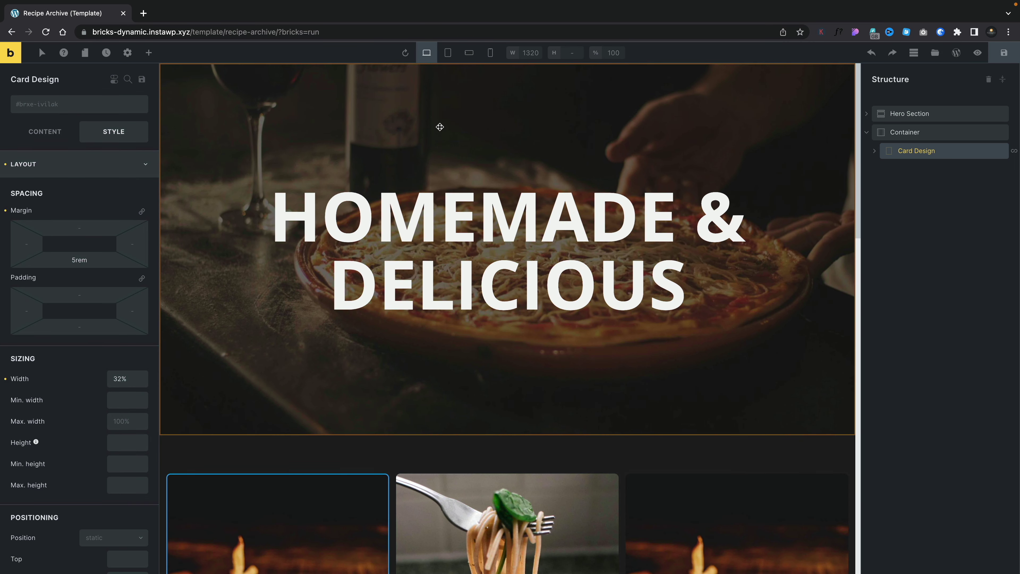
scroll(439, 343, "down", 1)
scroll(439, 343, "down", 10)
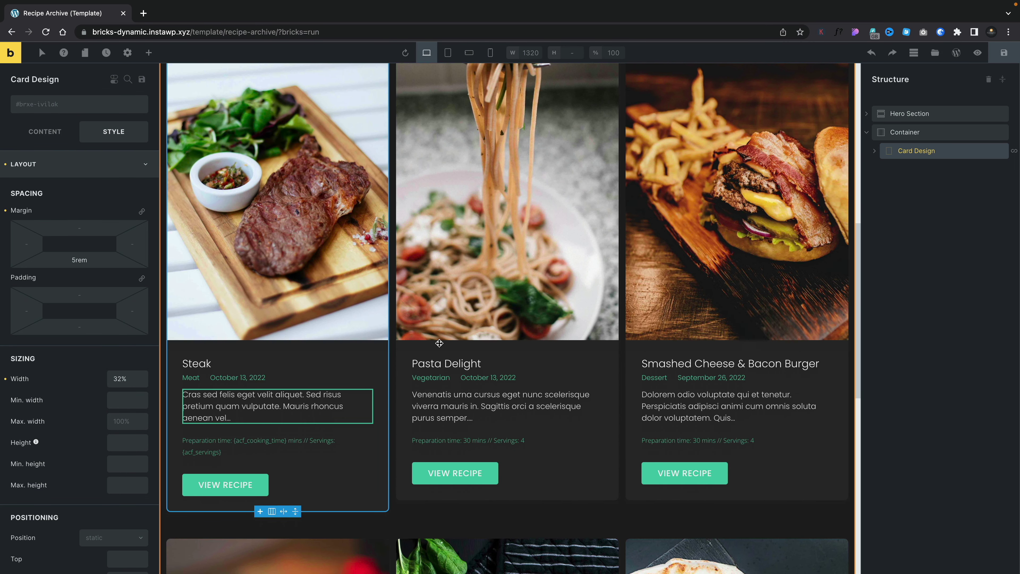
left_click(448, 54)
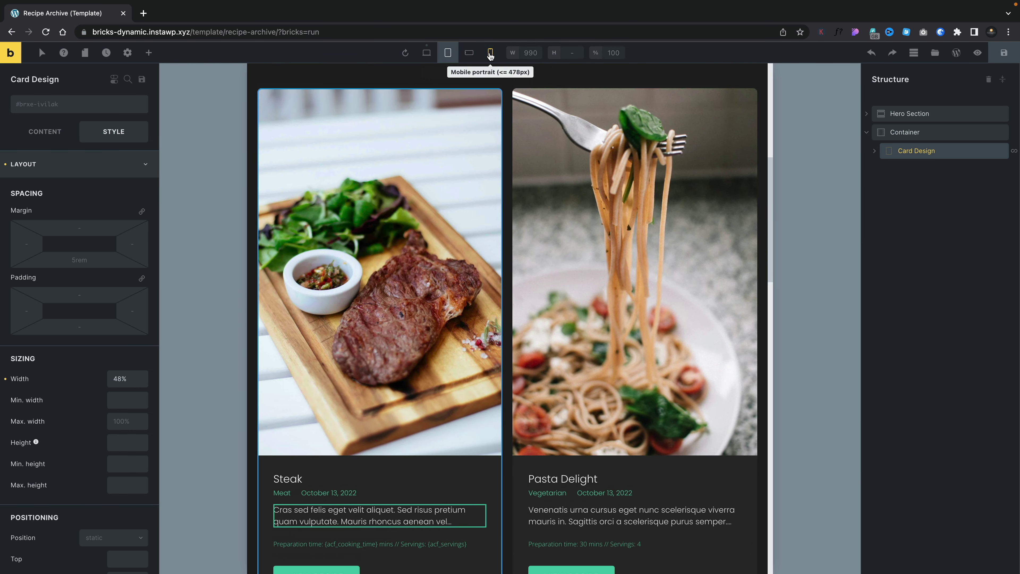
left_click(491, 54)
scroll(443, 319, "down", 3)
scroll(444, 320, "down", 5)
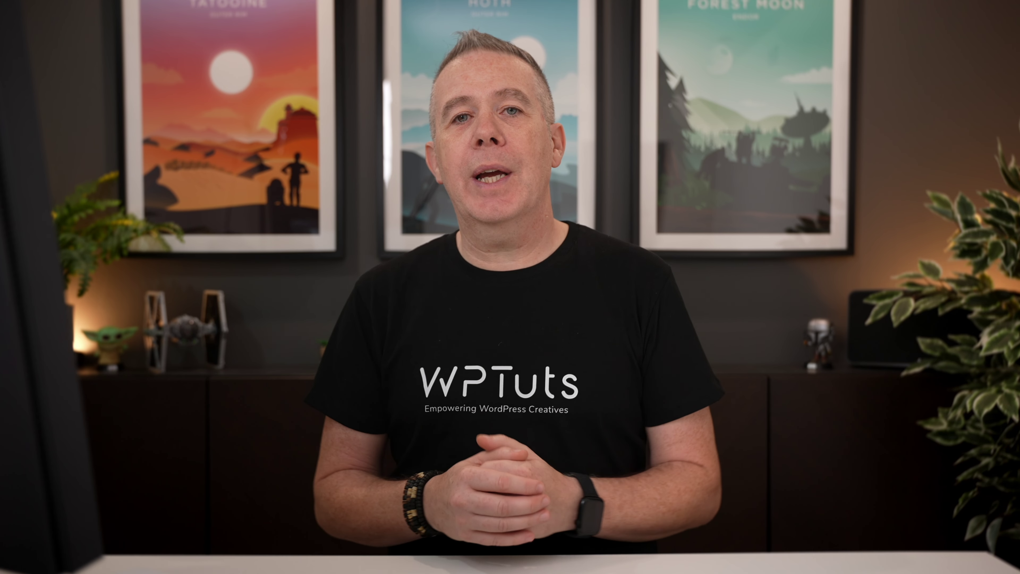